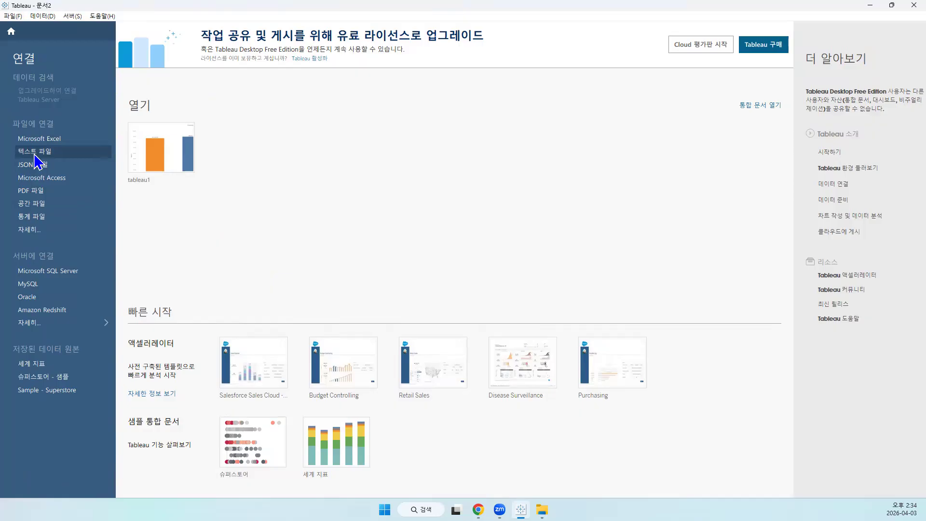
# Connect to the text file tips.csv in the lab_tableau folder and enlarge its data preview area
pyautogui.click(49, 155)
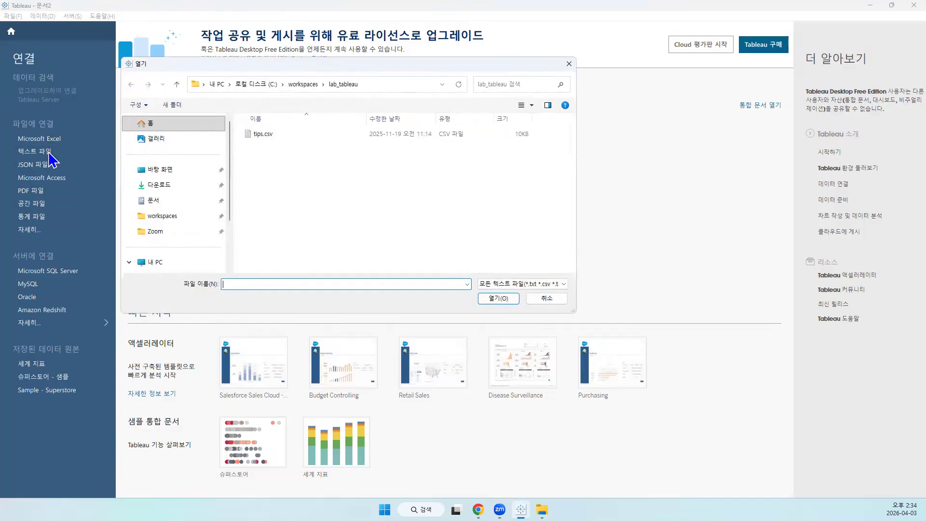
pyautogui.click(257, 135)
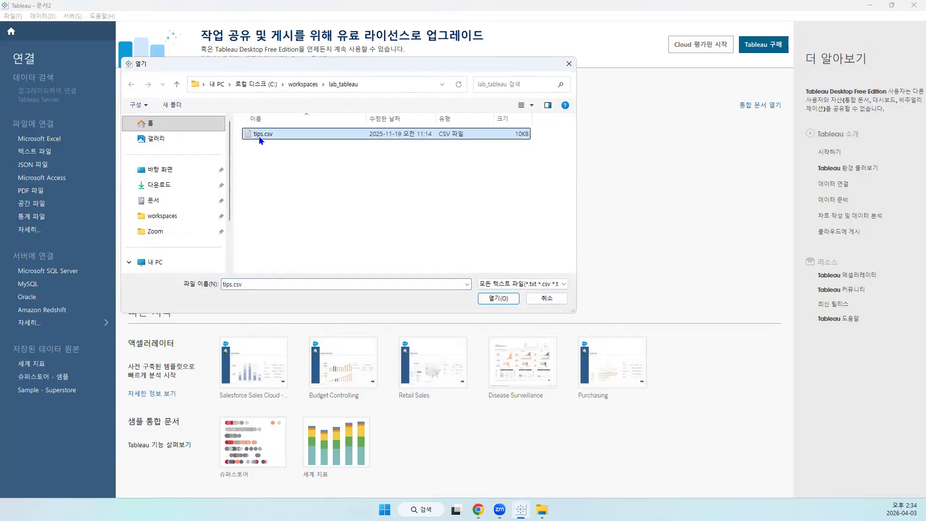
pyautogui.click(501, 299)
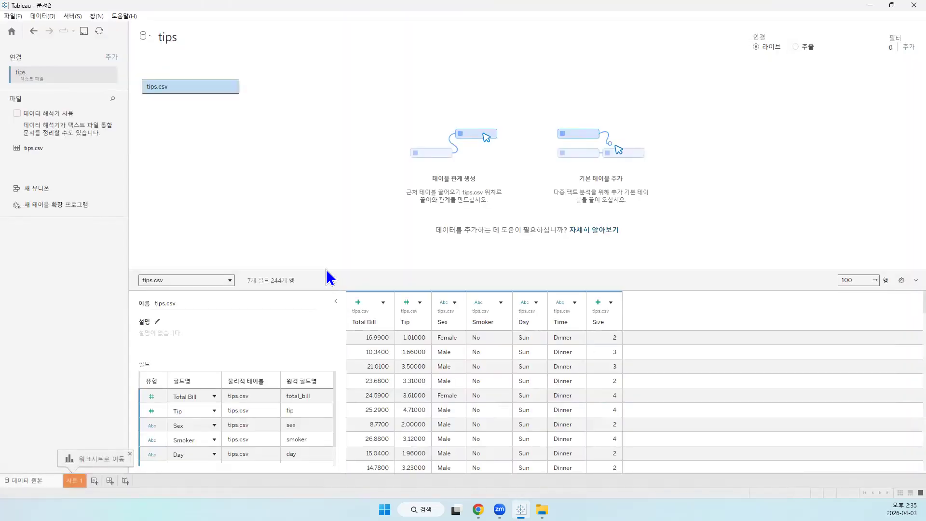
pyautogui.moveTo(322, 272); pyautogui.dragTo(347, 147)
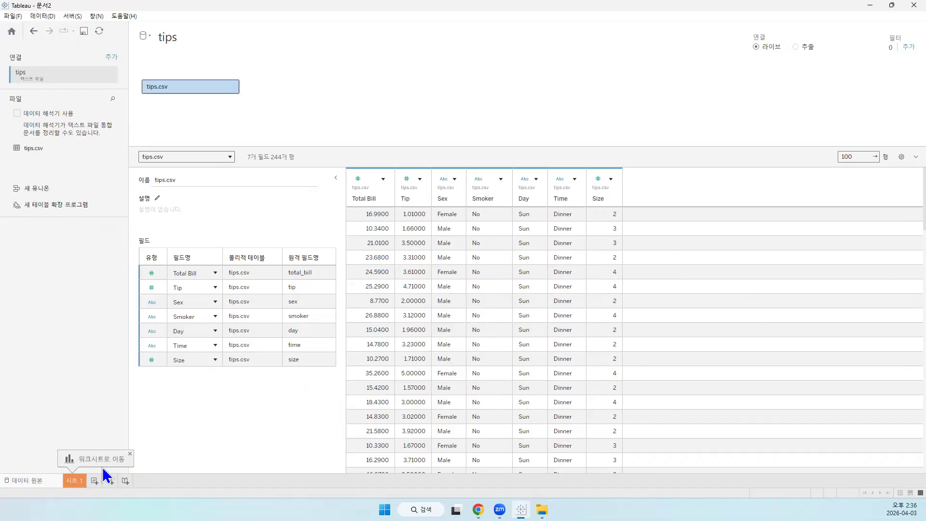
# Open worksheet 시트 1 and examine its dimension and measure fields, such as Tip and Total Bill, against the data source
pyautogui.click(75, 483)
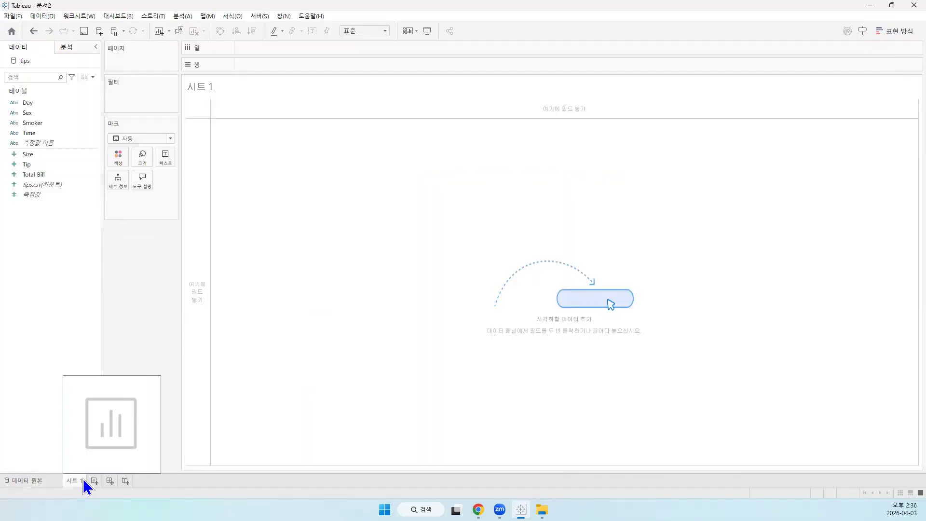
pyautogui.click(89, 184)
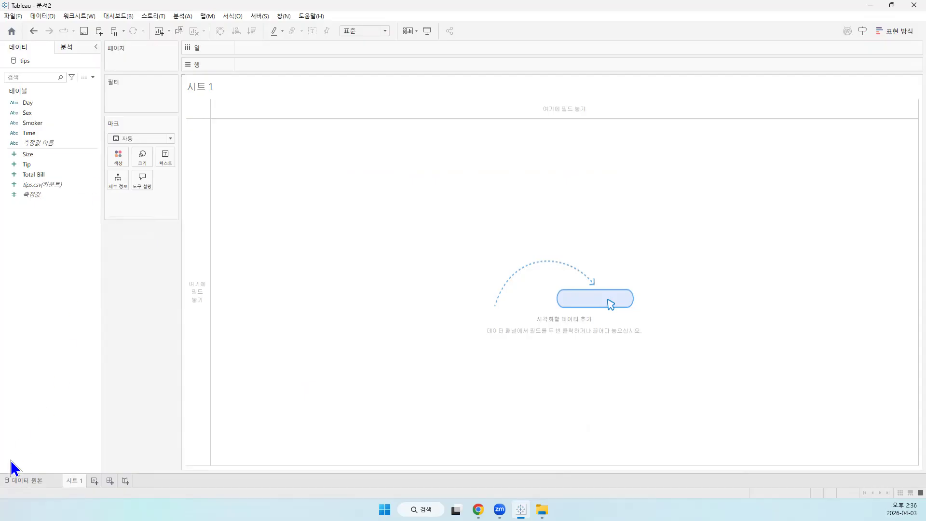
pyautogui.click(19, 480)
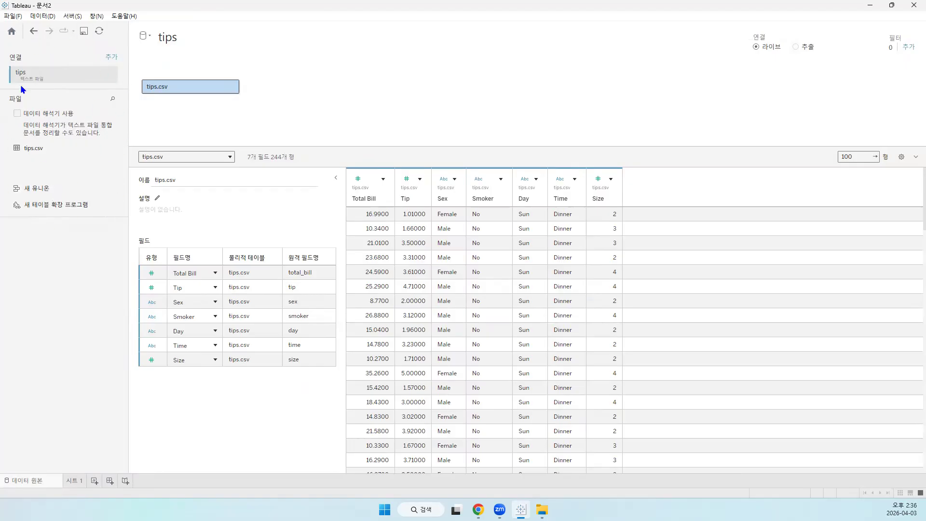
pyautogui.click(71, 479)
pyautogui.click(33, 174)
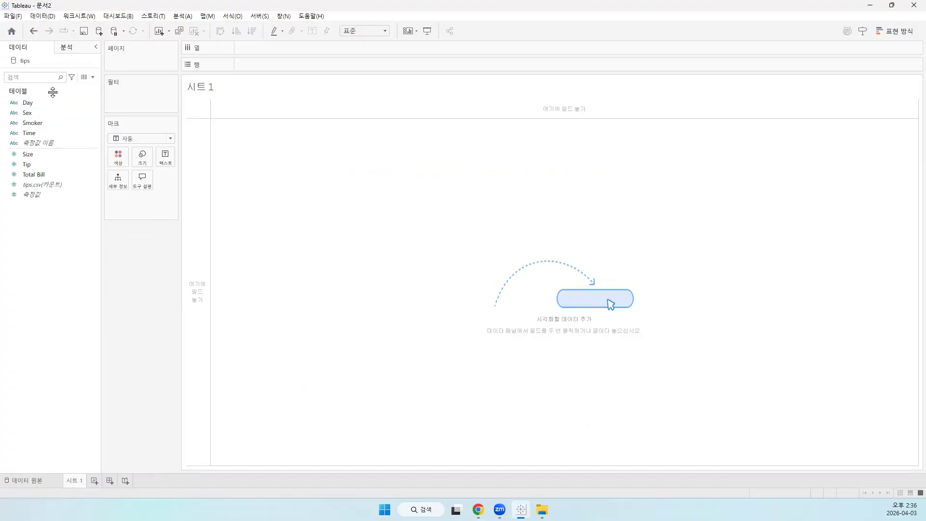
pyautogui.click(35, 214)
pyautogui.click(25, 146)
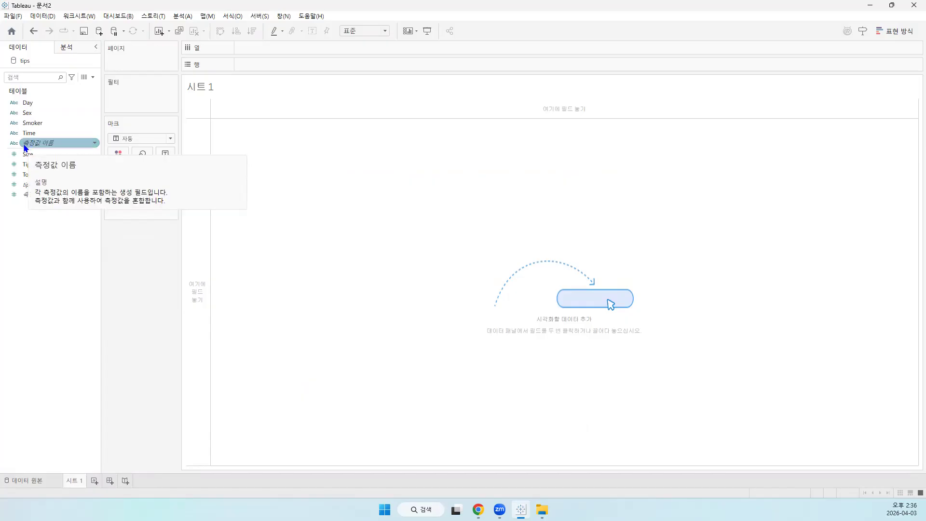
pyautogui.click(39, 90)
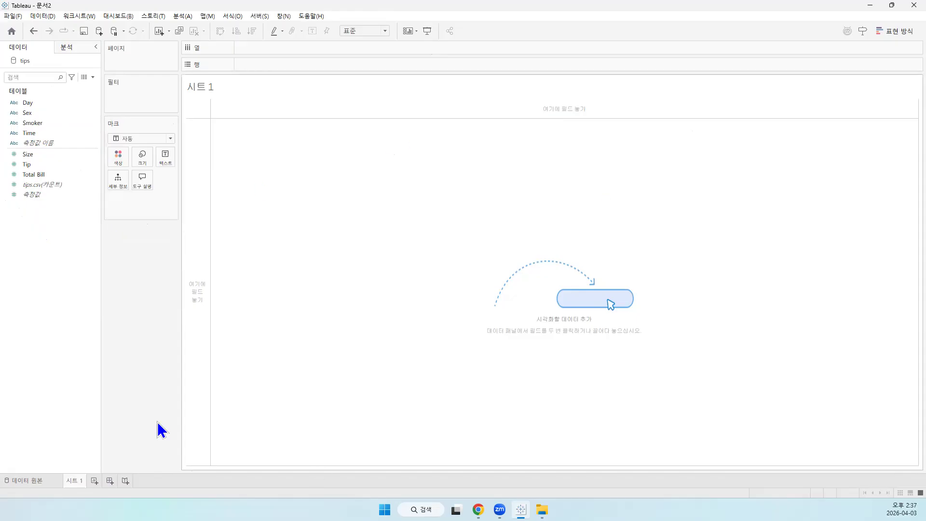
pyautogui.click(26, 165)
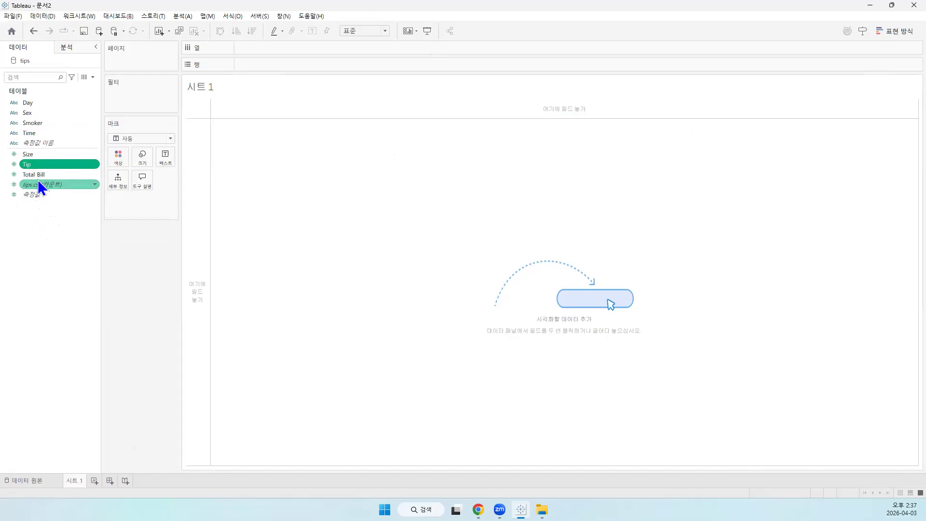
pyautogui.click(42, 175)
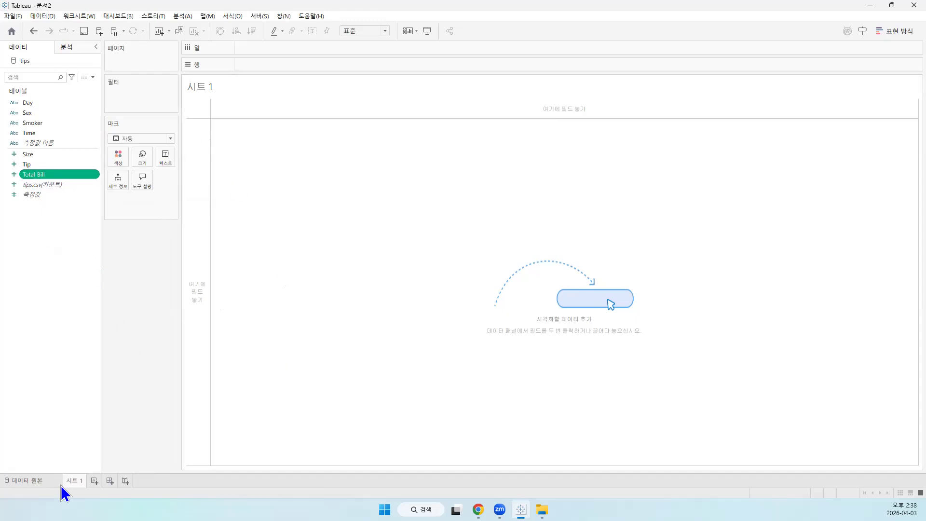
# Rename the worksheet 시트 1 as 히스토그램
pyautogui.rightClick(73, 482)
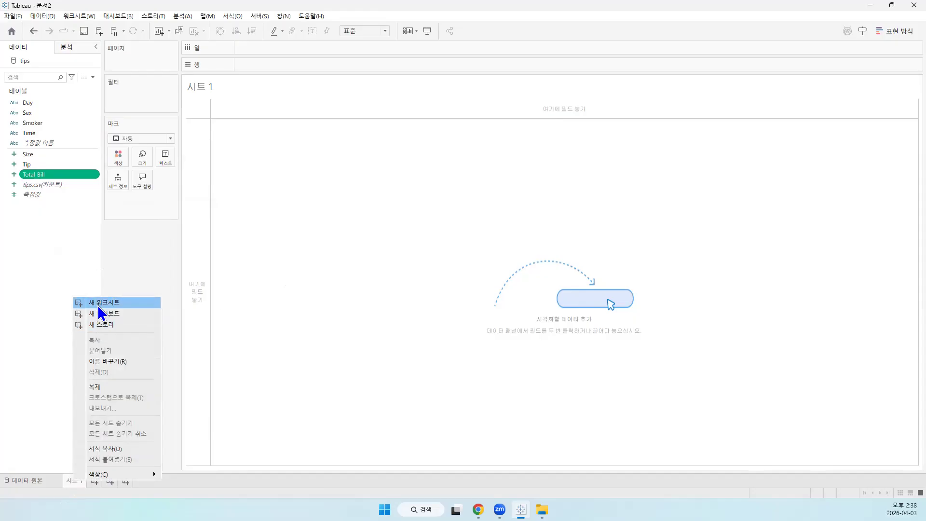
pyautogui.click(107, 362)
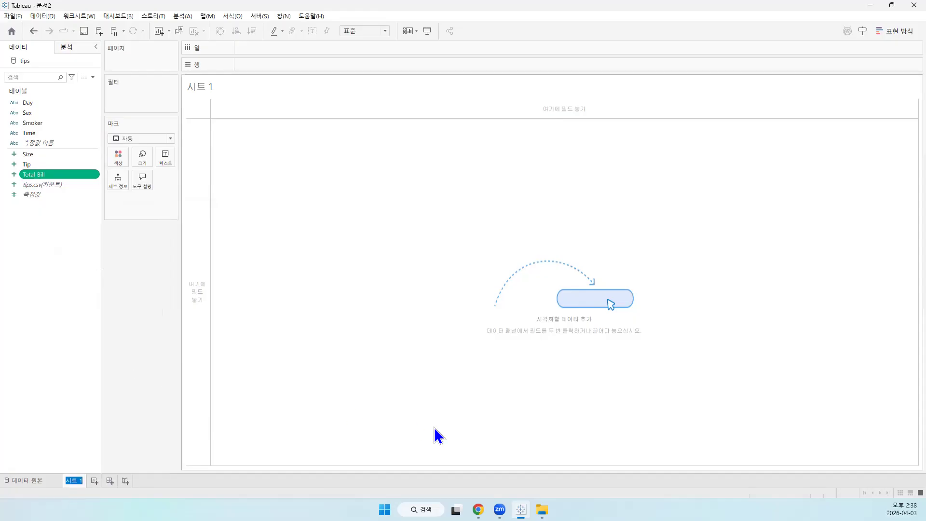
pyautogui.write('gl')
pyautogui.press('BackSpace')
pyautogui.press('BackSpace')
pyautogui.write('히스토그램')
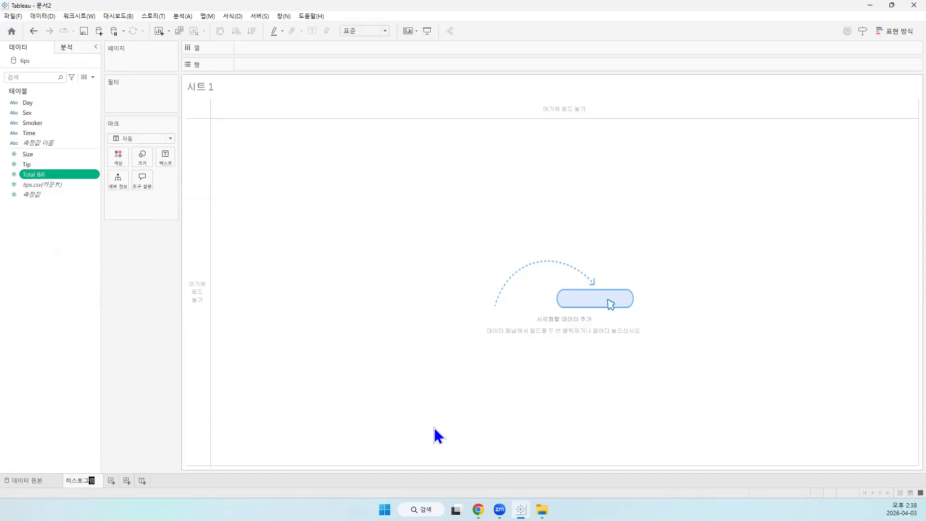
pyautogui.press('Return')
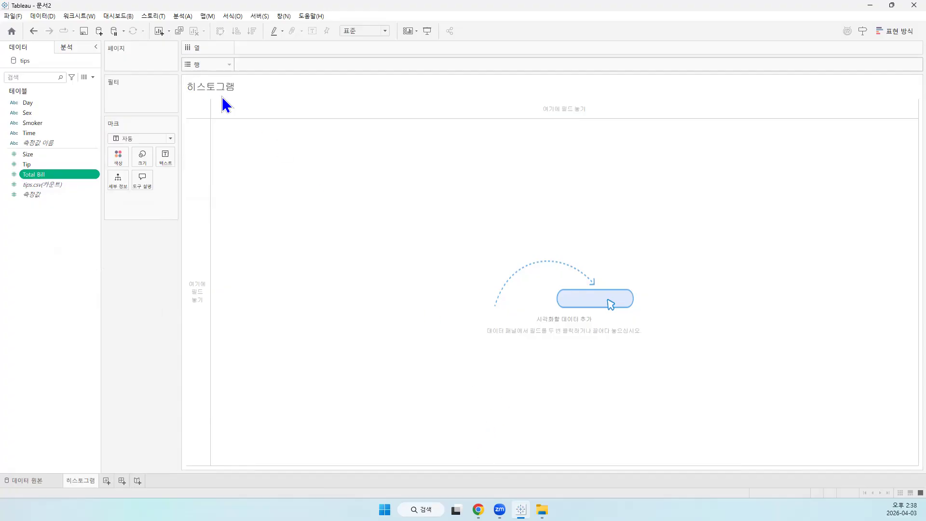
# Add the line "영수증 금액 히스토그램" below the sheet name in the worksheet title and center both lines
pyautogui.doubleClick(236, 85)
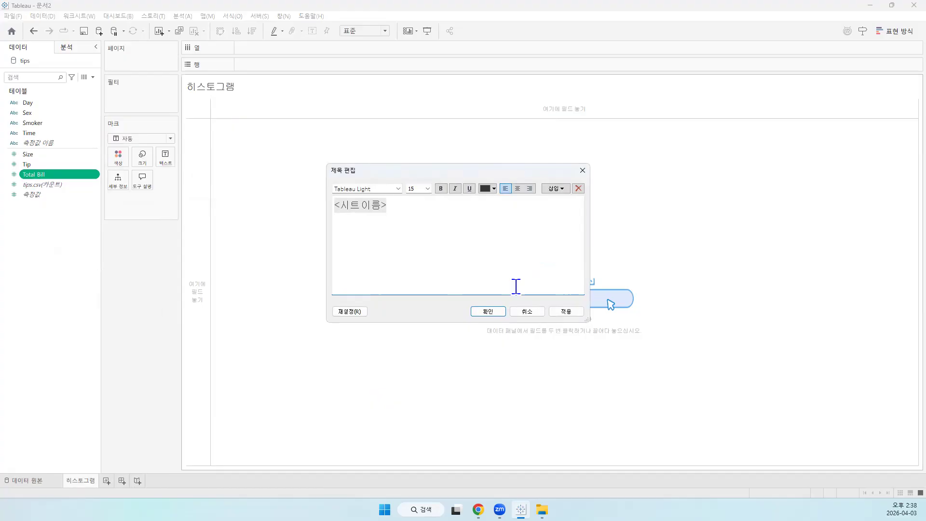
pyautogui.write('영수증 금액 히스토그램')
pyautogui.moveTo(465, 221); pyautogui.dragTo(318, 203)
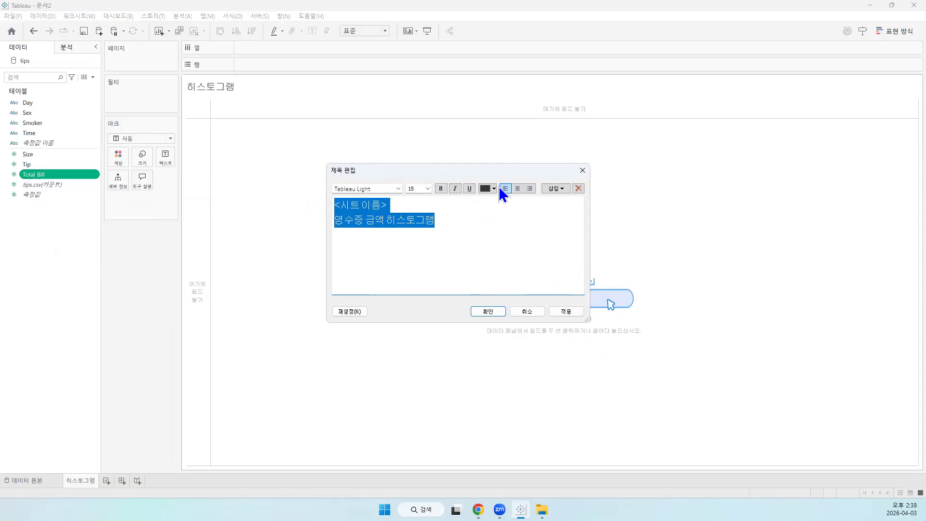
pyautogui.click(517, 188)
pyautogui.click(535, 226)
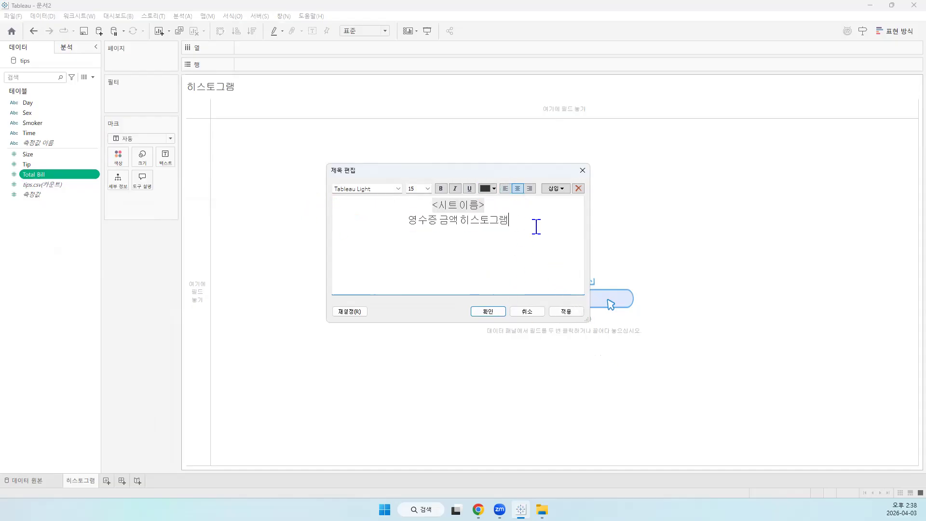
pyautogui.click(574, 315)
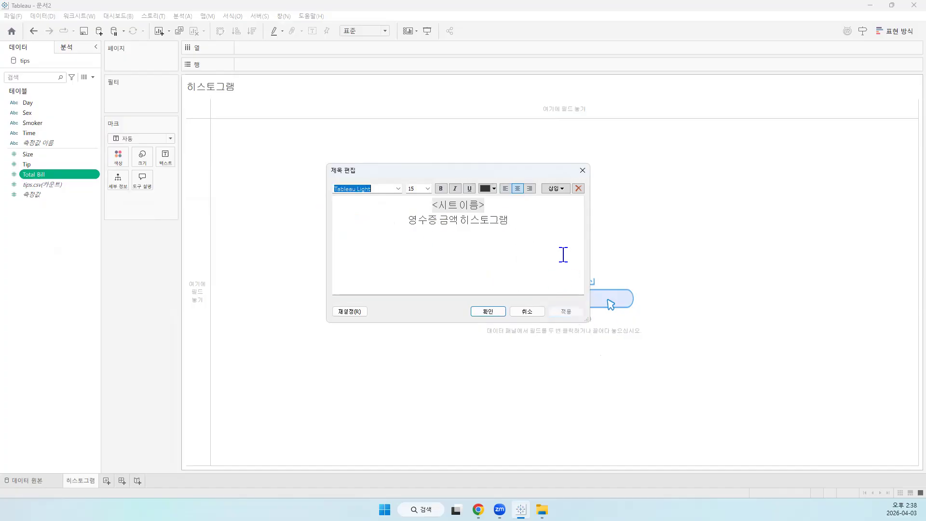
# Set the title's second line, 영수증 금액 히스토그램, to font size 16
pyautogui.moveTo(425, 223); pyautogui.dragTo(405, 223)
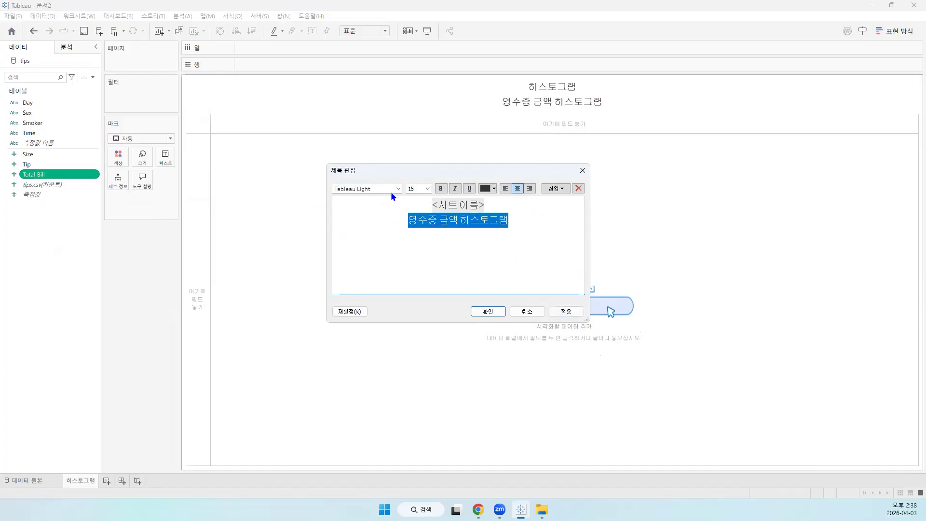
pyautogui.click(428, 189)
pyautogui.click(413, 252)
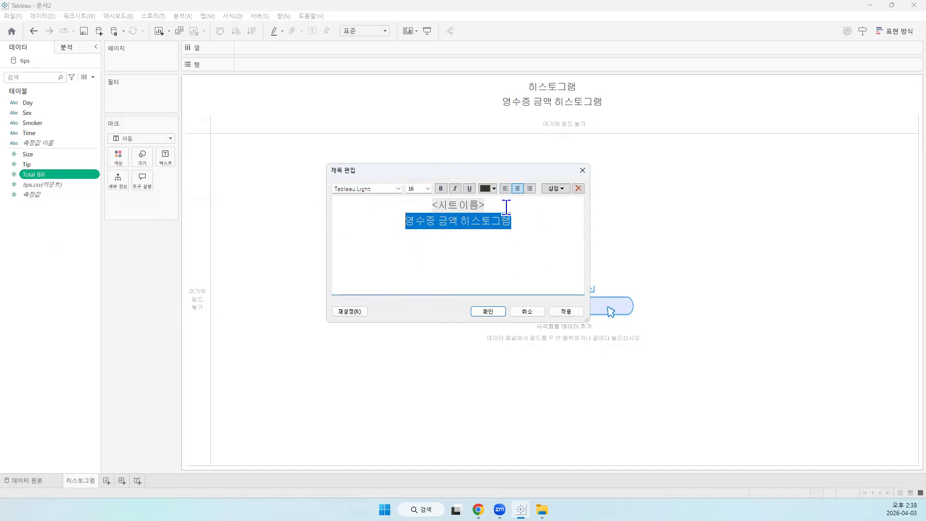
# Format the sheet name line of the title in bold at font size 20 and accept the title changes
pyautogui.moveTo(502, 207); pyautogui.dragTo(366, 201)
pyautogui.click(428, 188)
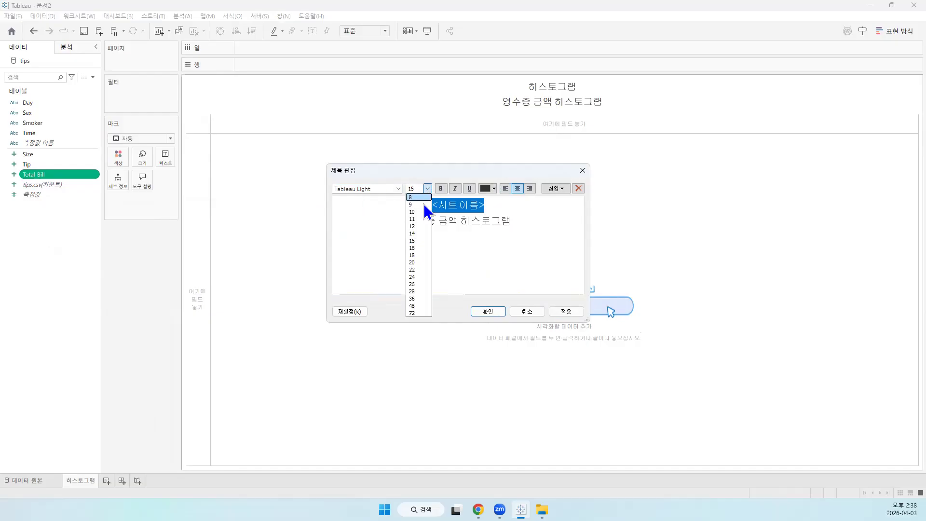
pyautogui.click(422, 263)
pyautogui.click(441, 189)
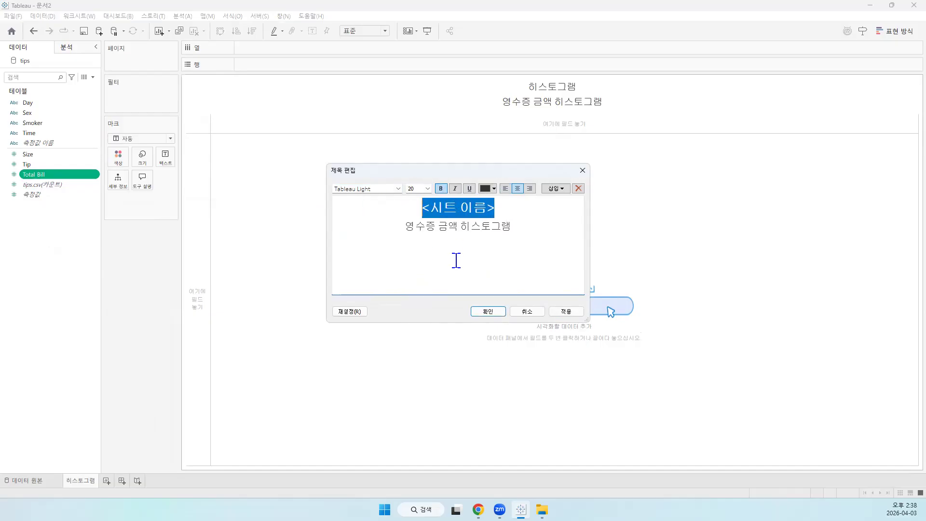
pyautogui.click(573, 314)
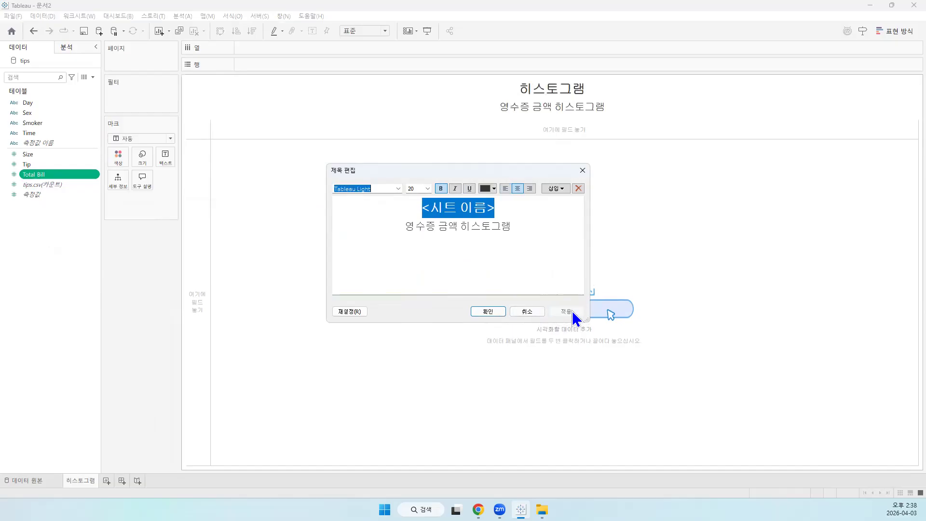
pyautogui.click(484, 313)
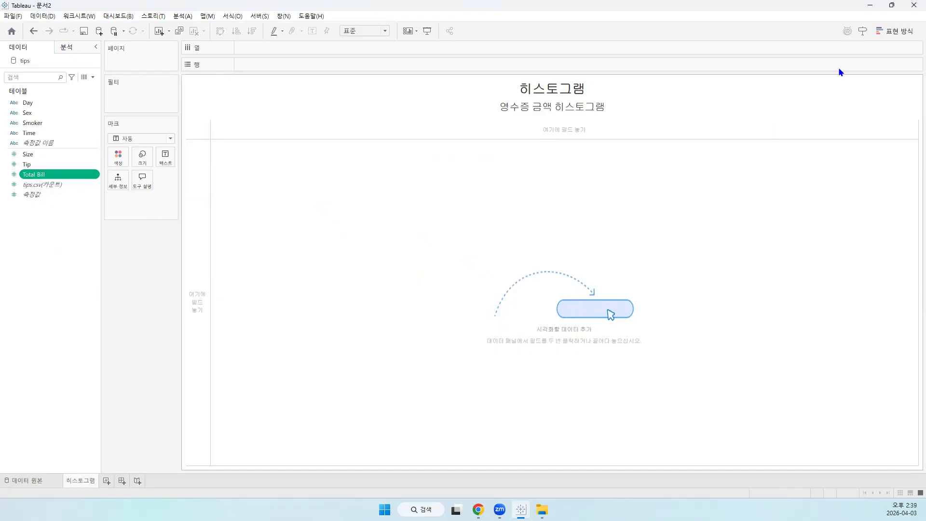
# Display the Show Me (표현 방식) chart types and check which fields the histogram requires
pyautogui.click(891, 30)
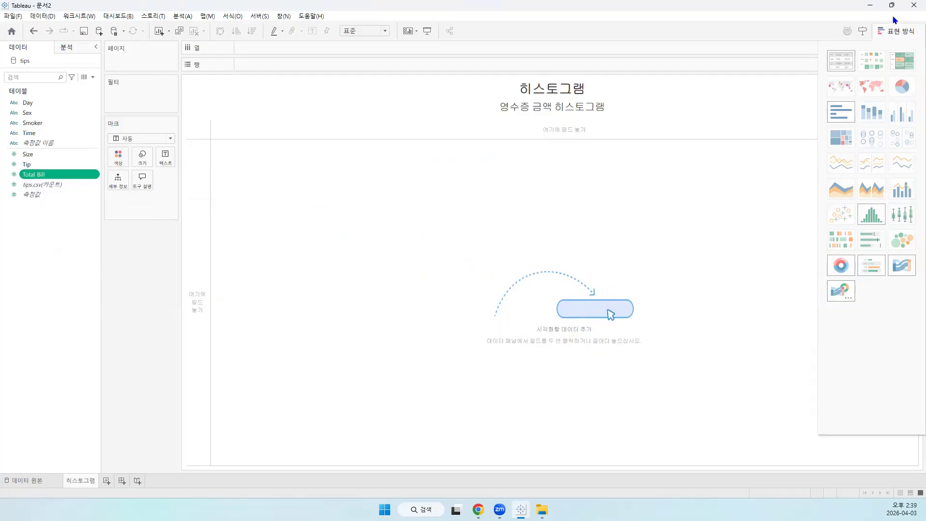
pyautogui.click(896, 33)
pyautogui.click(896, 33)
pyautogui.click(896, 32)
pyautogui.click(894, 31)
pyautogui.click(894, 31)
pyautogui.click(894, 31)
pyautogui.click(894, 31)
pyautogui.click(894, 31)
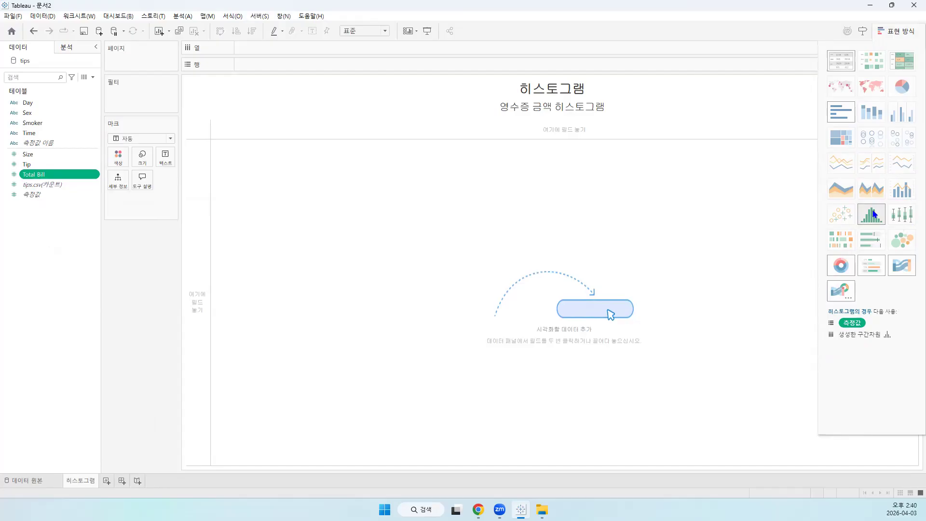
pyautogui.click(872, 214)
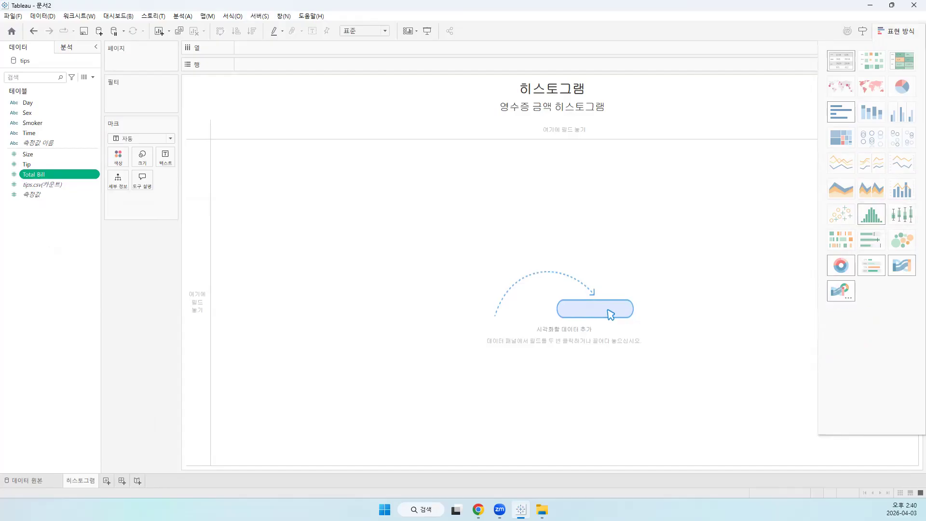
pyautogui.hotkey('alt', 'Tab')
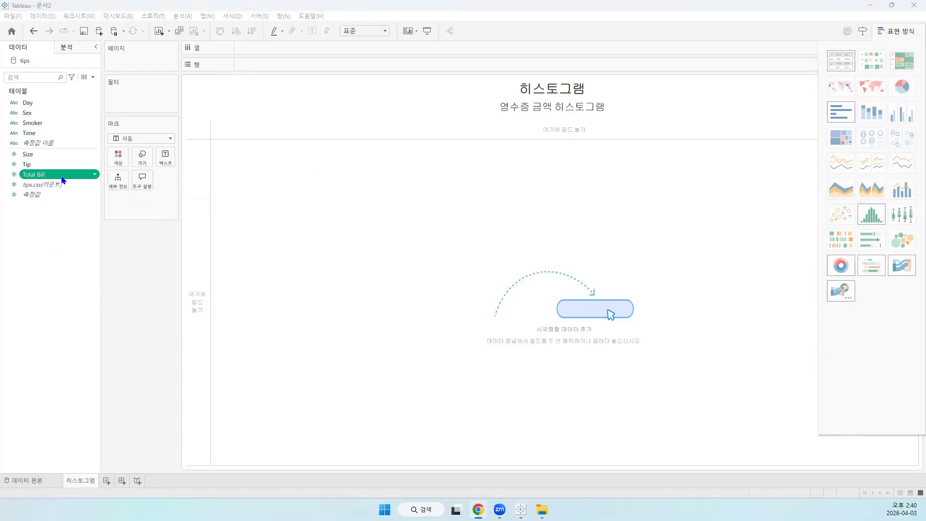
# Place Total Bill on the rows shelf and convert the view to a histogram
pyautogui.moveTo(53, 179); pyautogui.dragTo(270, 70)
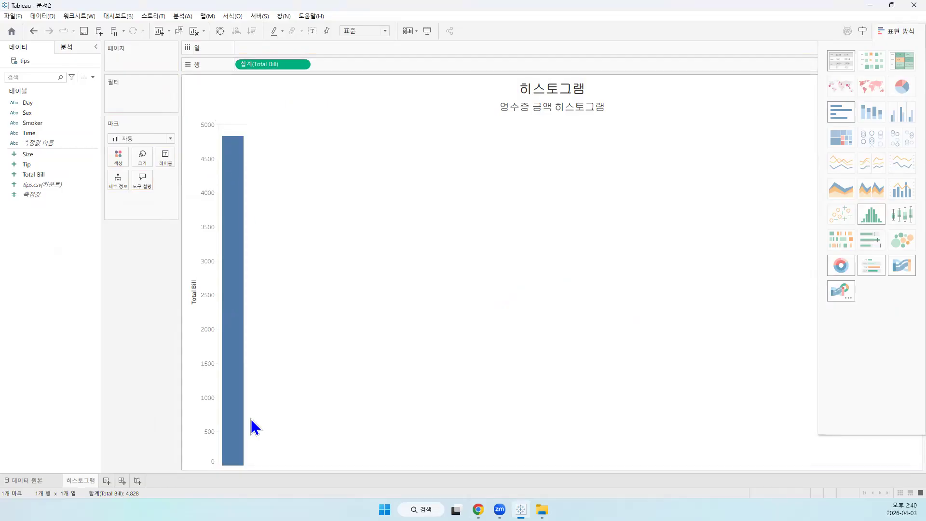
pyautogui.moveTo(226, 174)
pyautogui.click(925, 348)
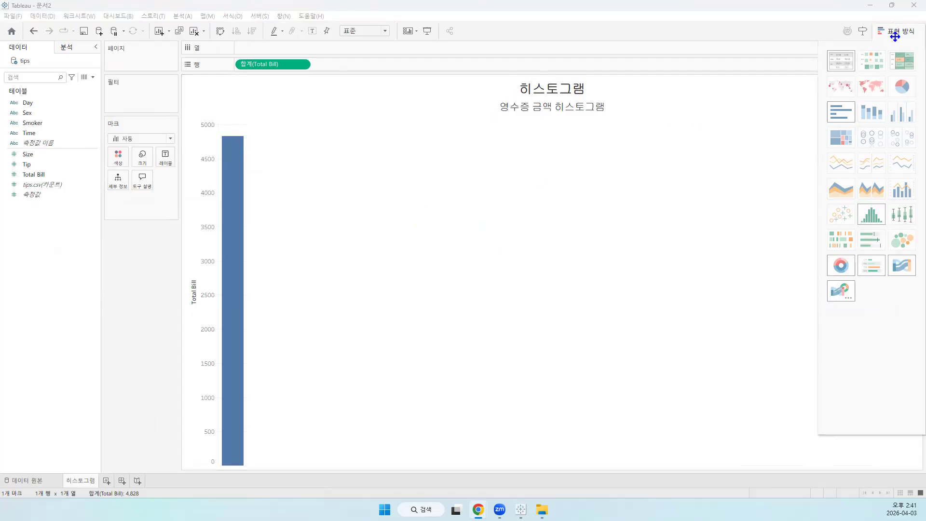
pyautogui.click(869, 215)
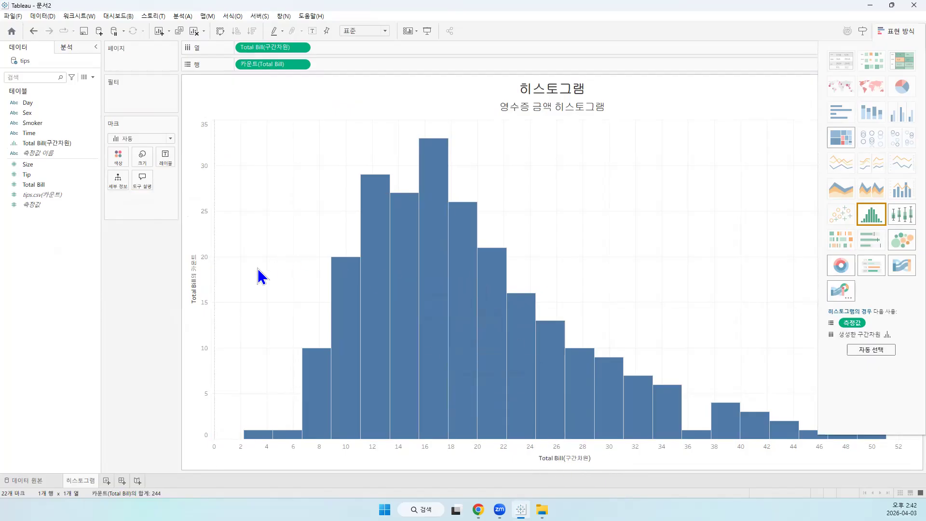
# Check the measure aggregation options of the Total Bill count on rows and the options of the binned Total Bill field on columns
pyautogui.moveTo(241, 438)
pyautogui.click(27, 184)
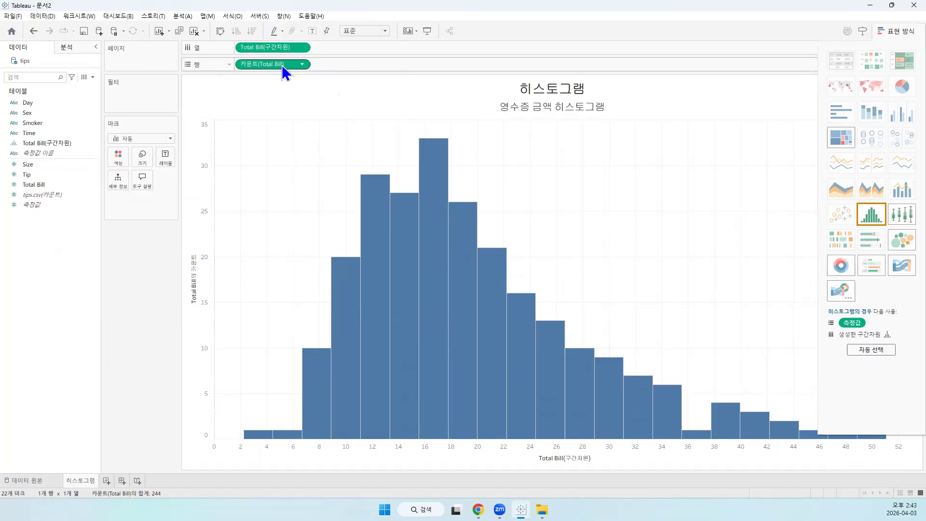
pyautogui.click(302, 64)
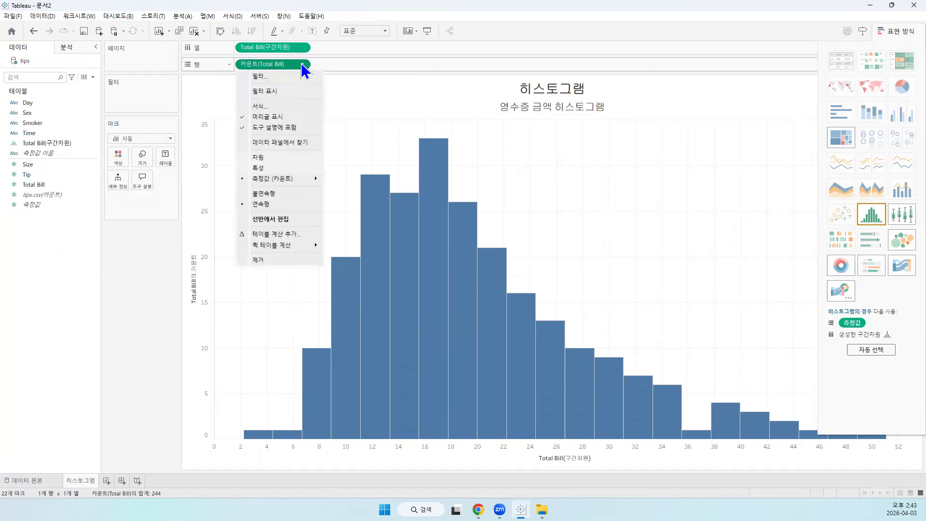
pyautogui.moveTo(281, 183)
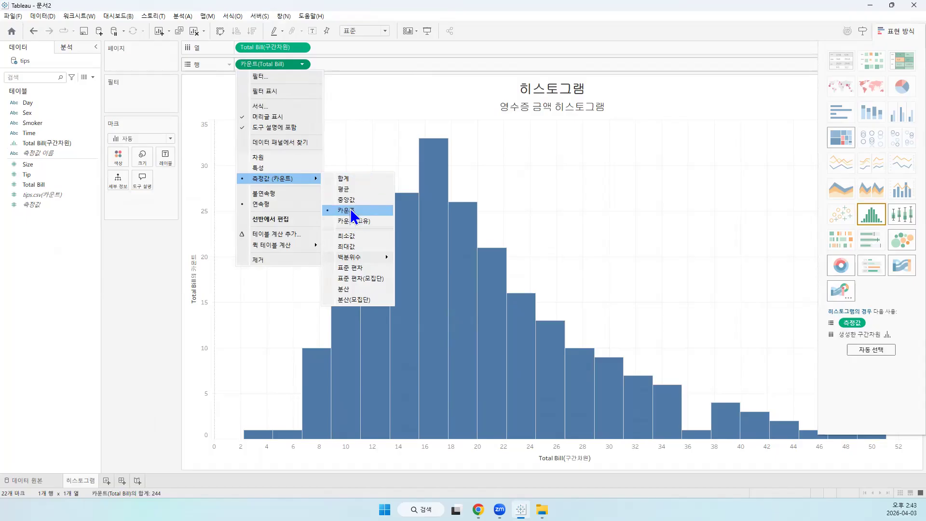
pyautogui.click(356, 50)
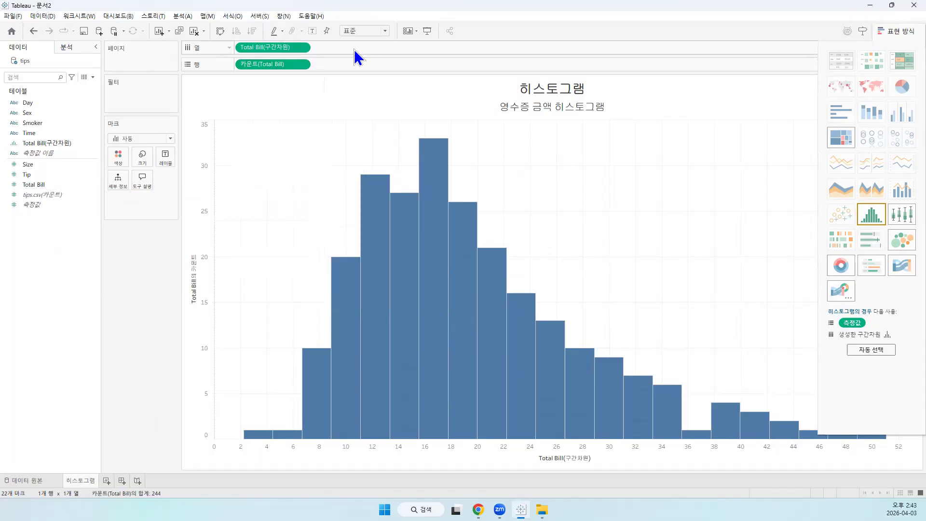
pyautogui.click(301, 48)
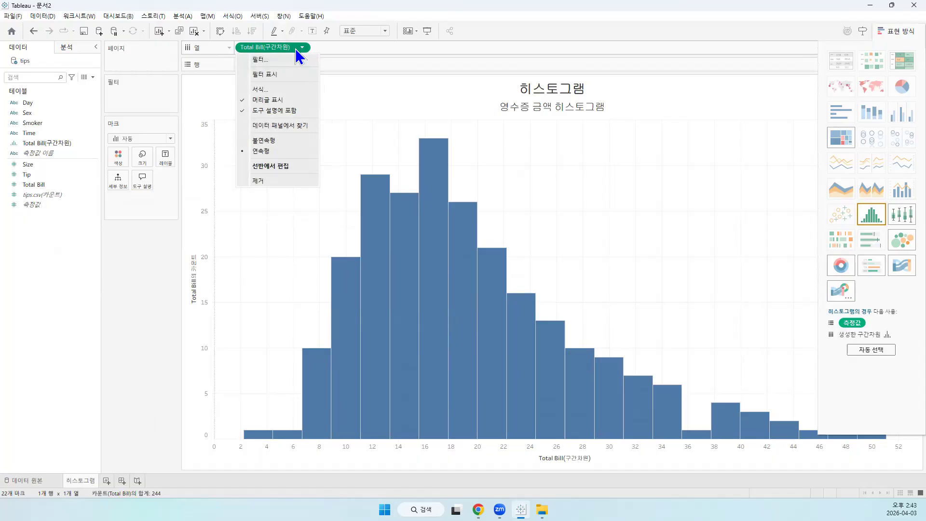
pyautogui.click(277, 223)
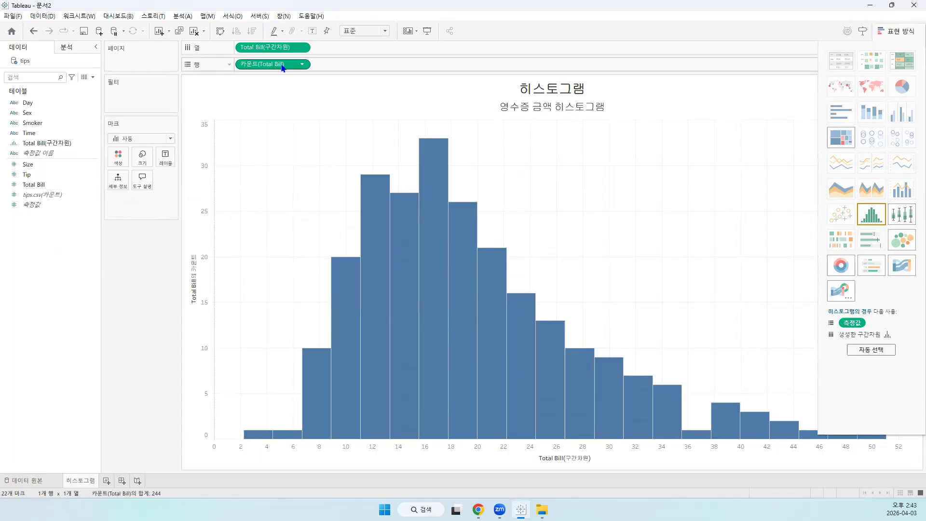
# Remove both fields from the columns and rows shelves, and rebuild the histogram from the Total Bill measure
pyautogui.moveTo(280, 47); pyautogui.dragTo(407, 8)
pyautogui.moveTo(283, 66); pyautogui.dragTo(399, 12)
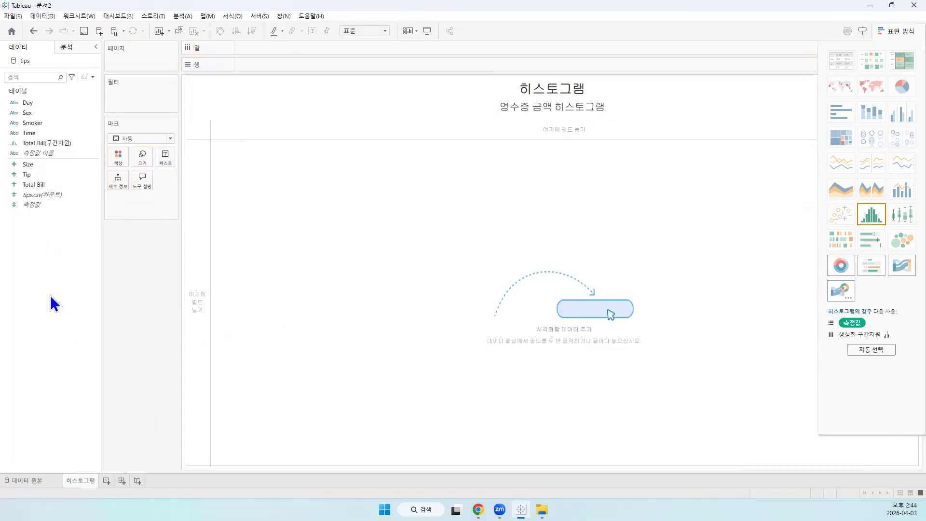
pyautogui.moveTo(23, 183); pyautogui.dragTo(265, 62)
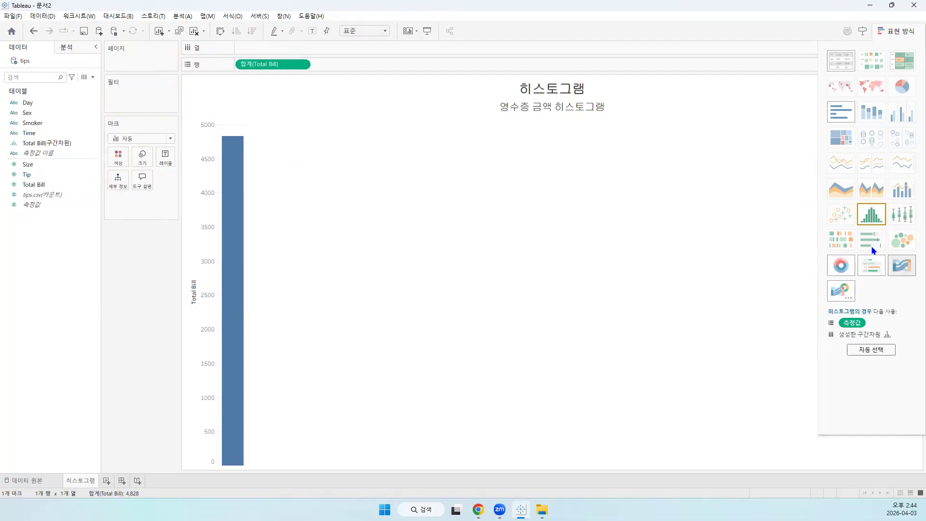
pyautogui.click(872, 212)
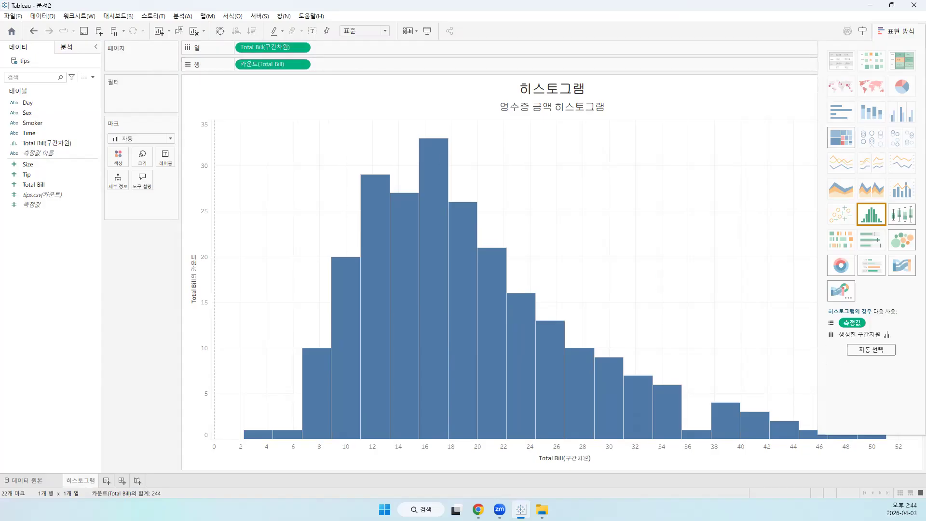
# Inspect the bin value and count of individual histogram bars one by one, and clear the bar selection
pyautogui.hotkey('alt', 'Tab')
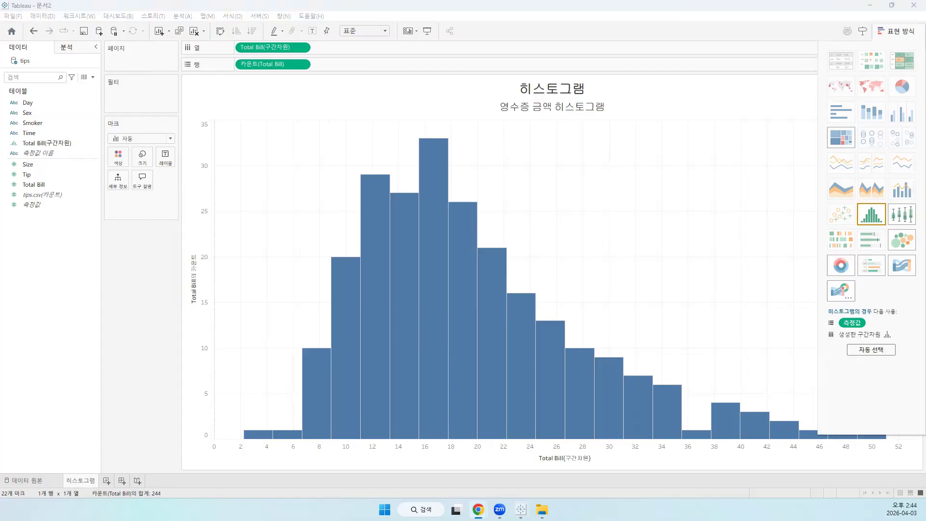
pyautogui.moveTo(315, 354)
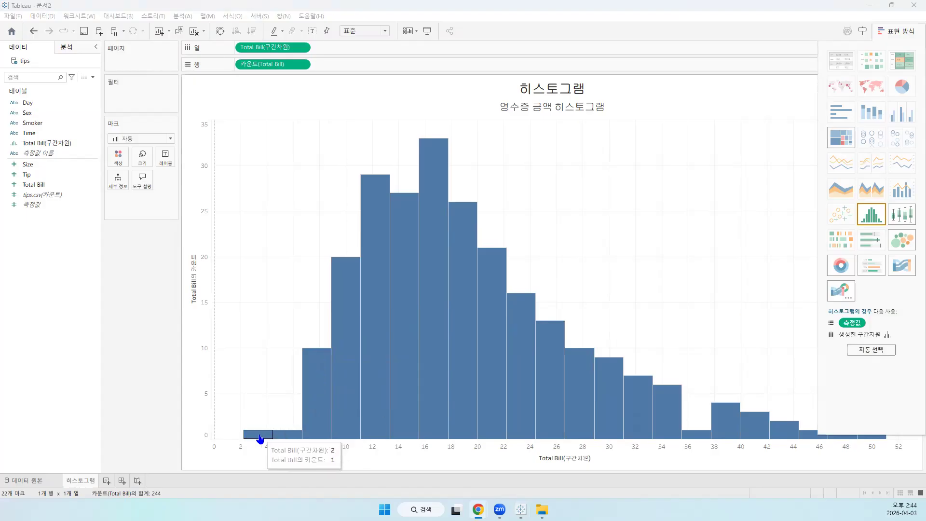
pyautogui.click(260, 437)
pyautogui.click(320, 363)
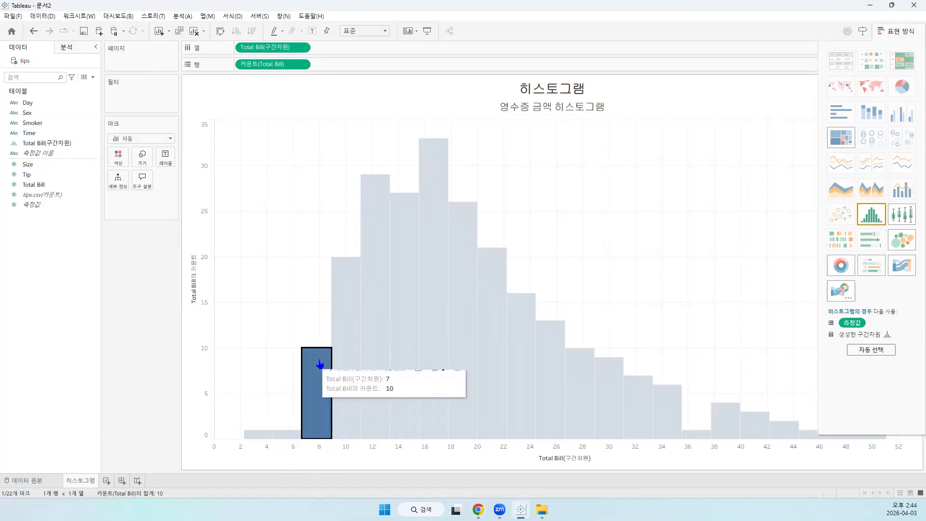
pyautogui.click(349, 273)
pyautogui.click(379, 203)
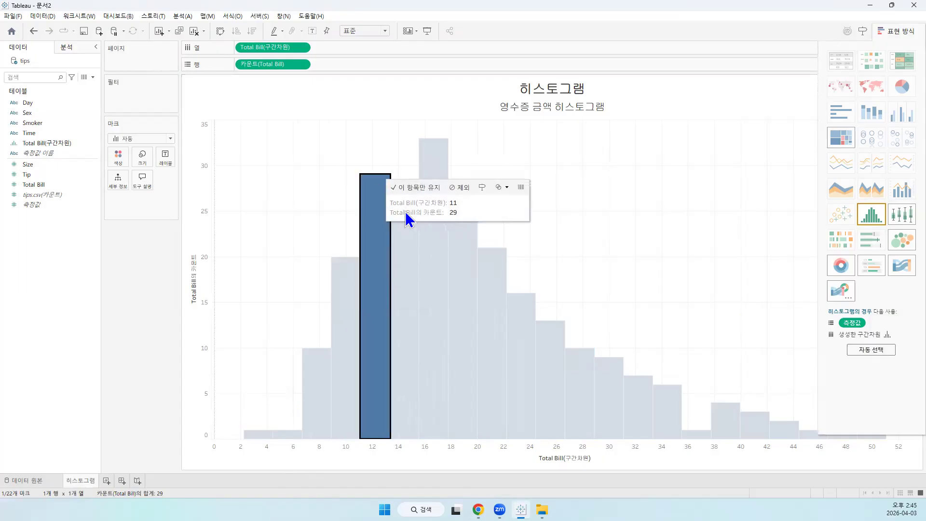
pyautogui.click(405, 277)
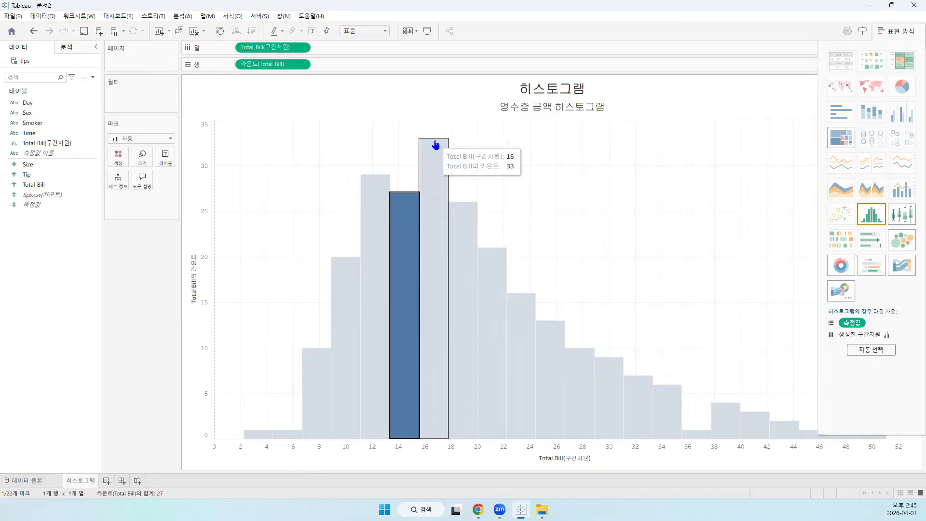
pyautogui.click(434, 144)
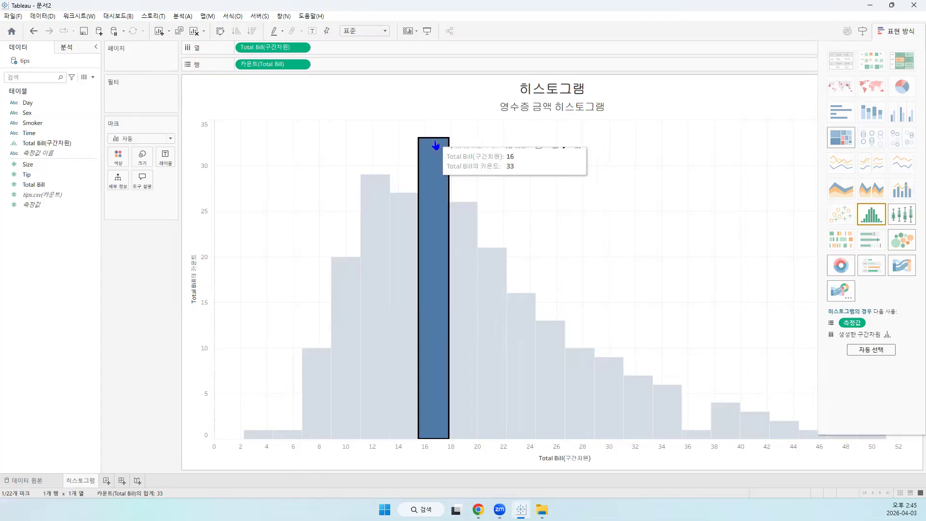
pyautogui.click(400, 220)
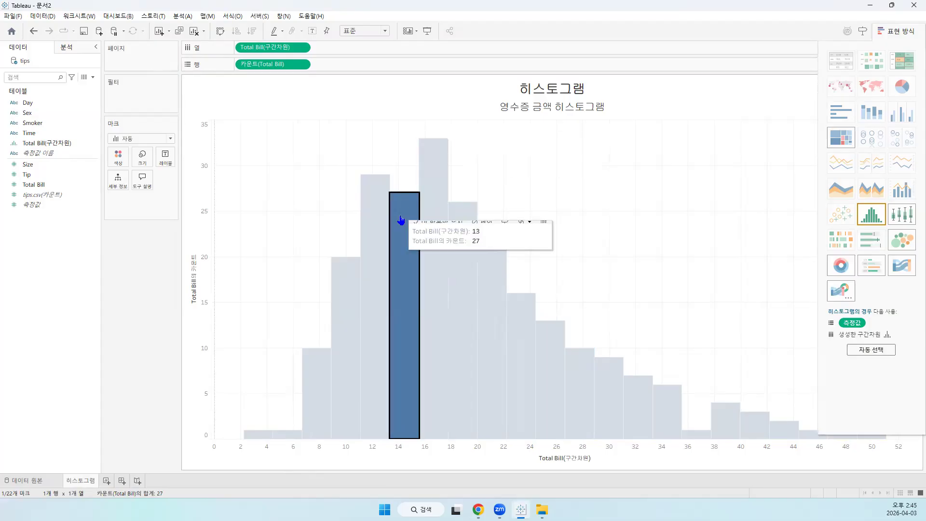
pyautogui.click(409, 92)
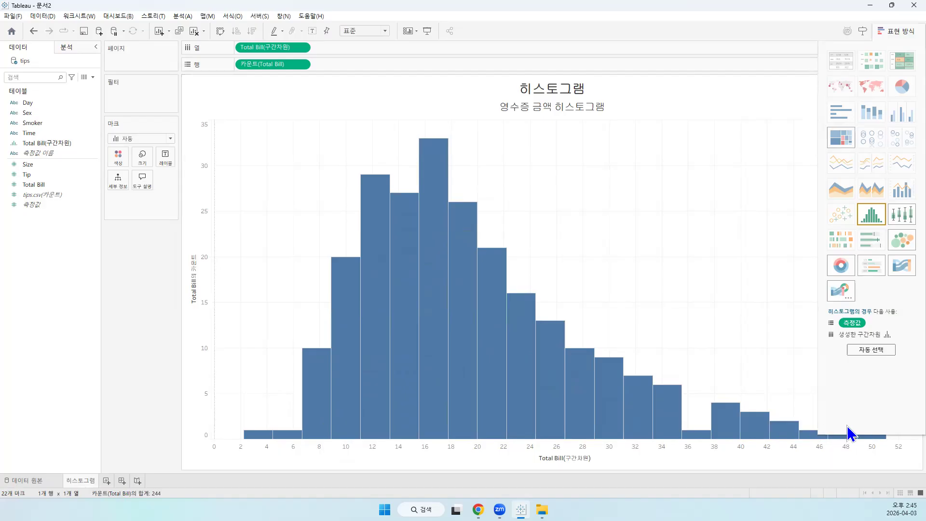
# Hide the Show Me (표현 방식) chart types and display mark labels on all histogram bars
pyautogui.click(898, 35)
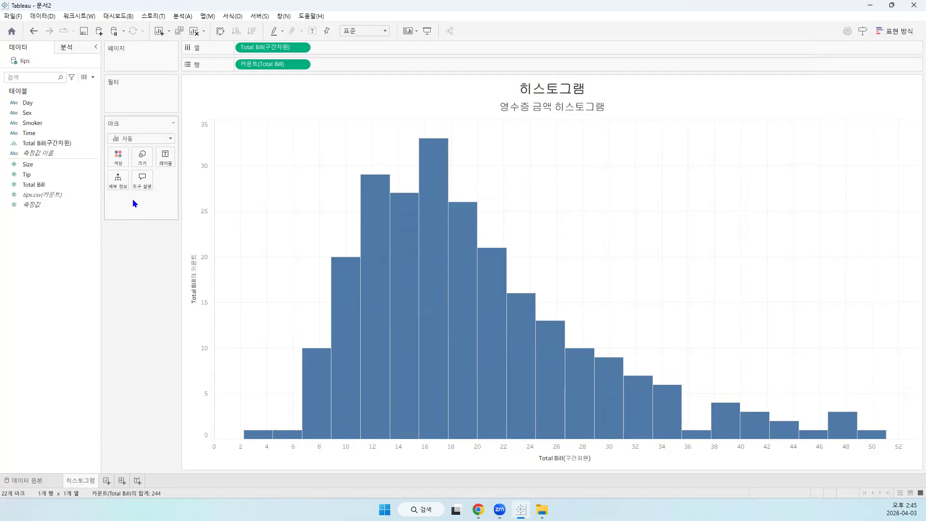
pyautogui.click(165, 154)
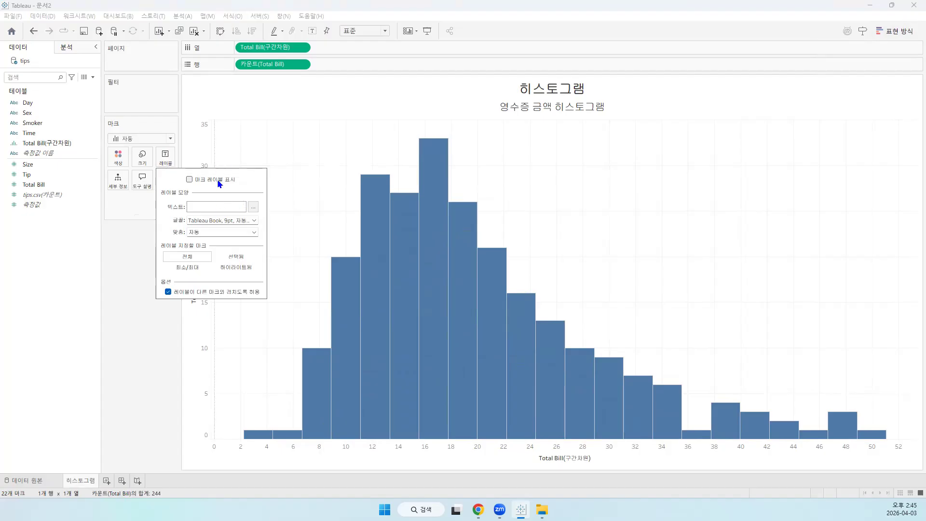
pyautogui.click(189, 180)
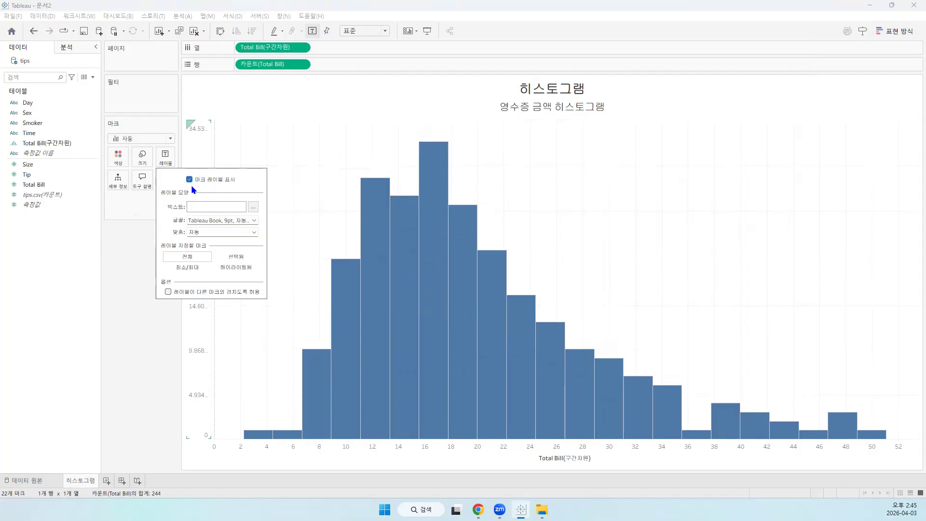
pyautogui.click(144, 335)
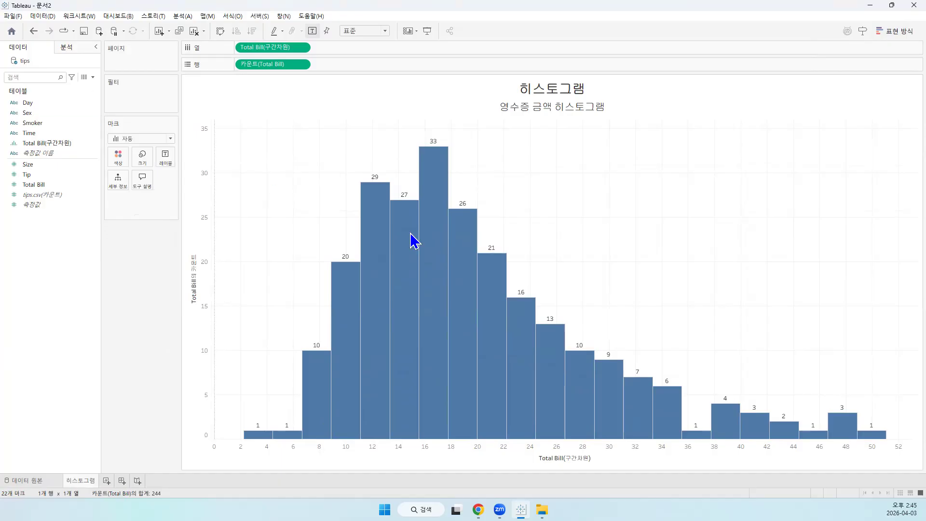
# Examine the bin values and counts of the labelled bars across the low, peak and high Total Bill ranges
pyautogui.moveTo(264, 436)
pyautogui.moveTo(293, 436)
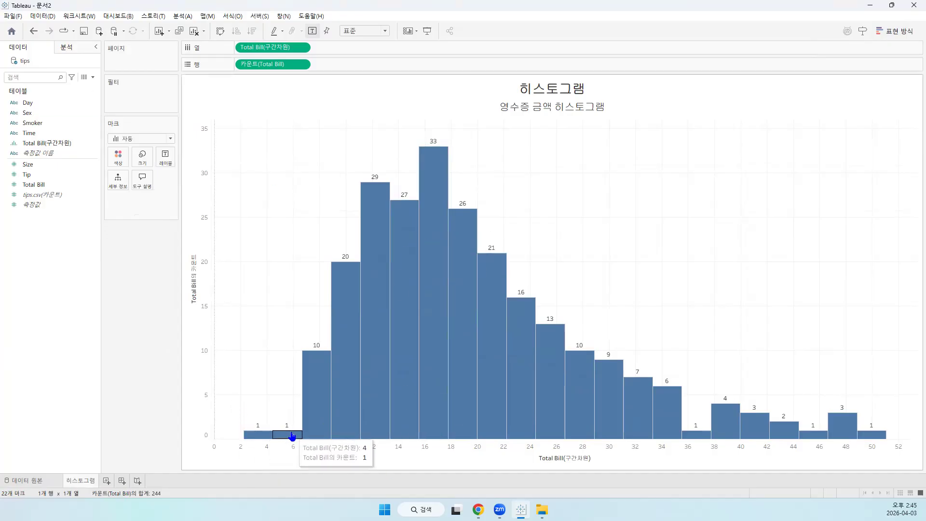
pyautogui.moveTo(383, 207)
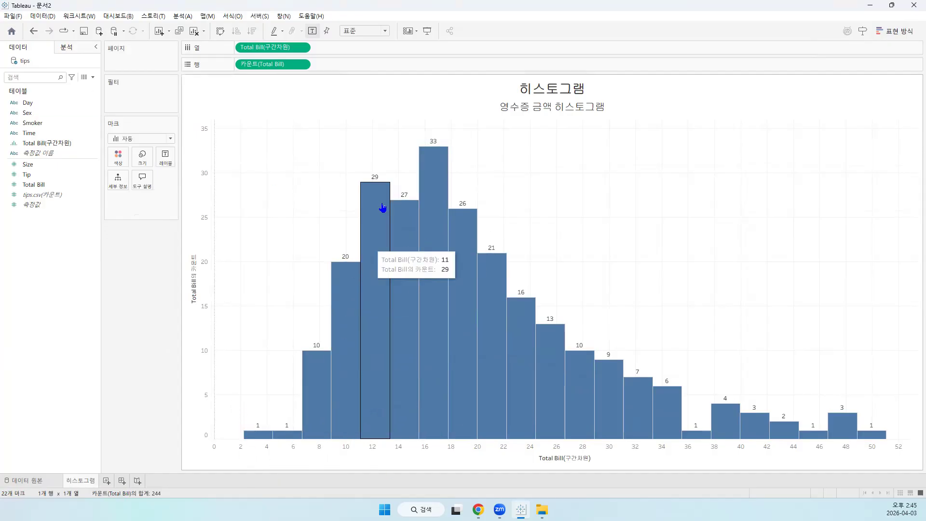
pyautogui.moveTo(403, 240)
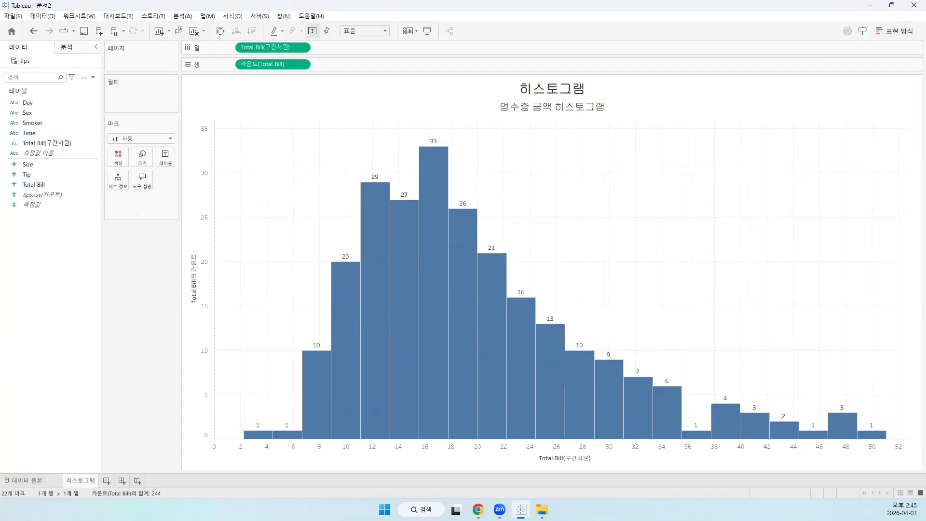
pyautogui.hotkey('alt', 'Tab')
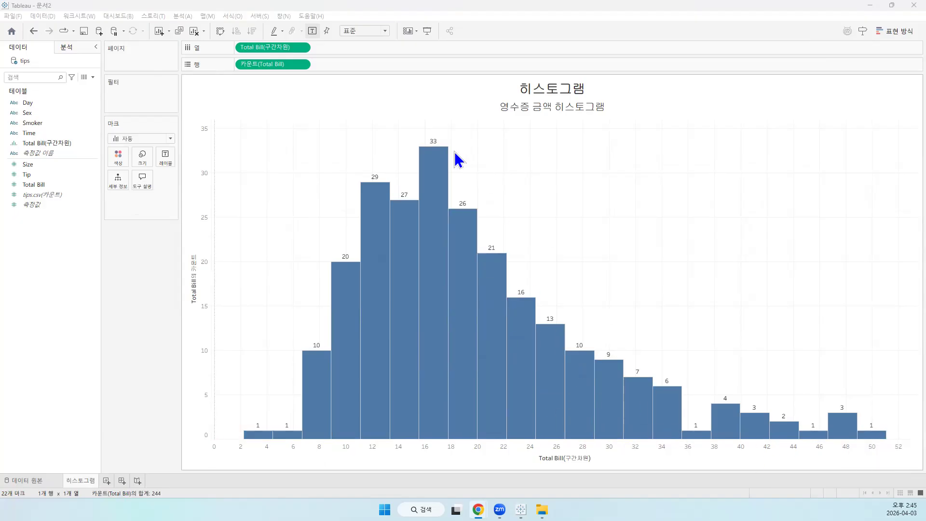
pyautogui.moveTo(828, 434)
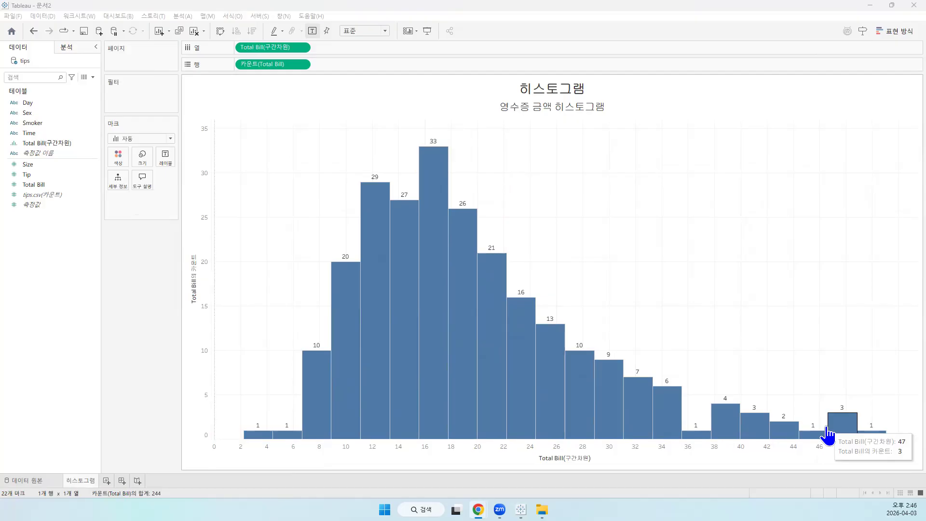
pyautogui.moveTo(370, 190)
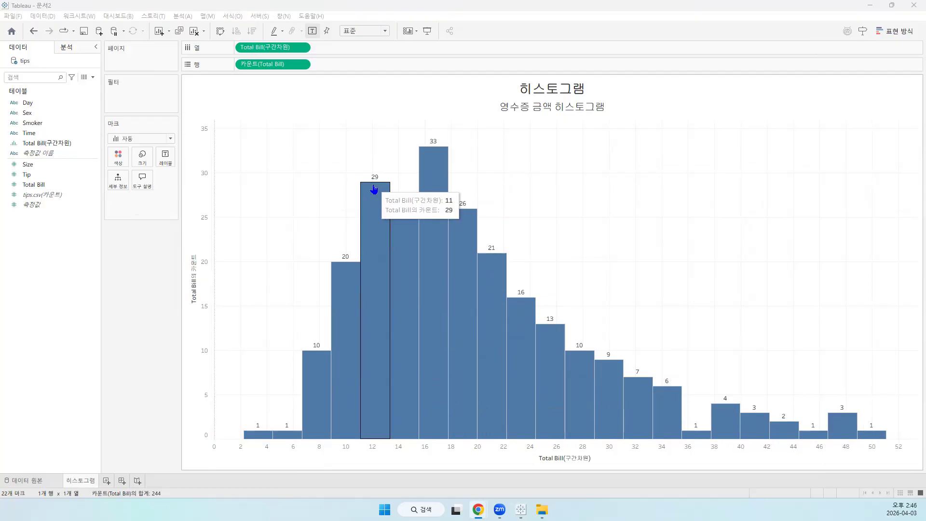
pyautogui.moveTo(441, 167)
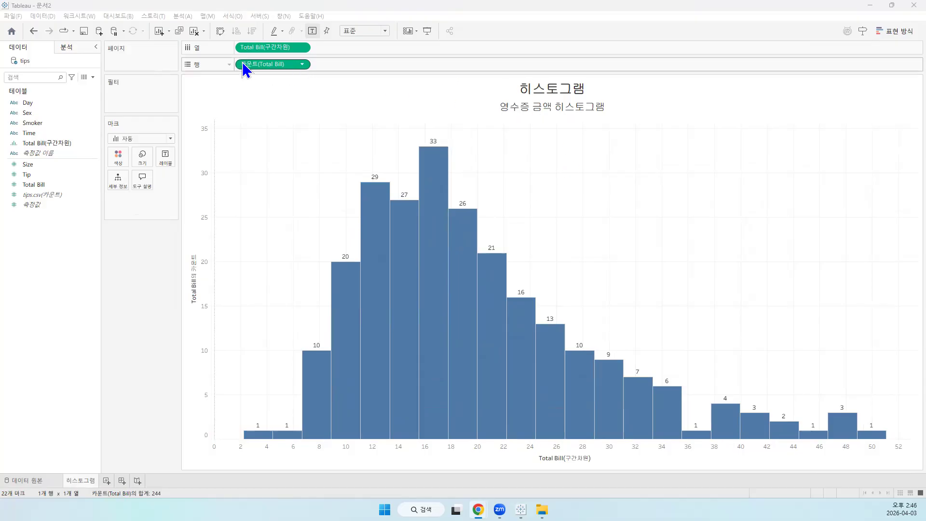
# Apply the percent of total (구성 비율) quick table calculation to the Total Bill count on the rows shelf
pyautogui.click(303, 65)
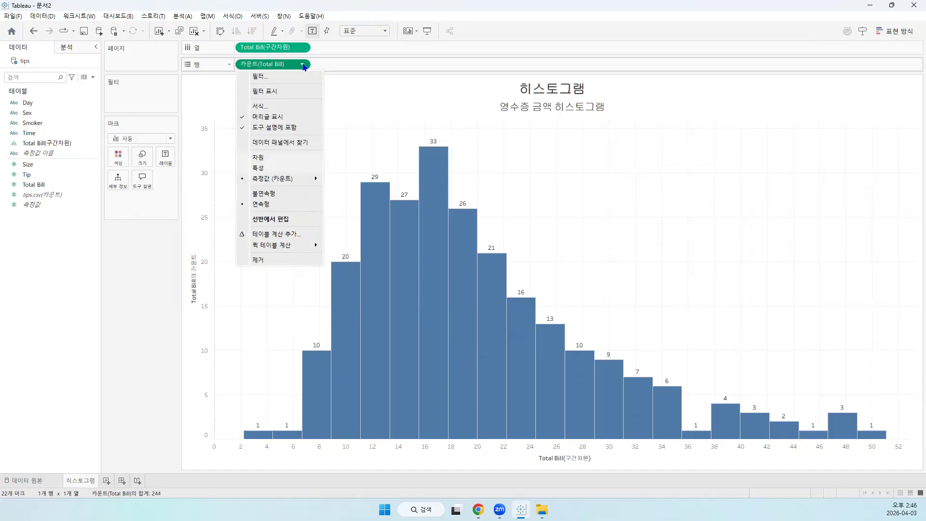
pyautogui.moveTo(292, 185)
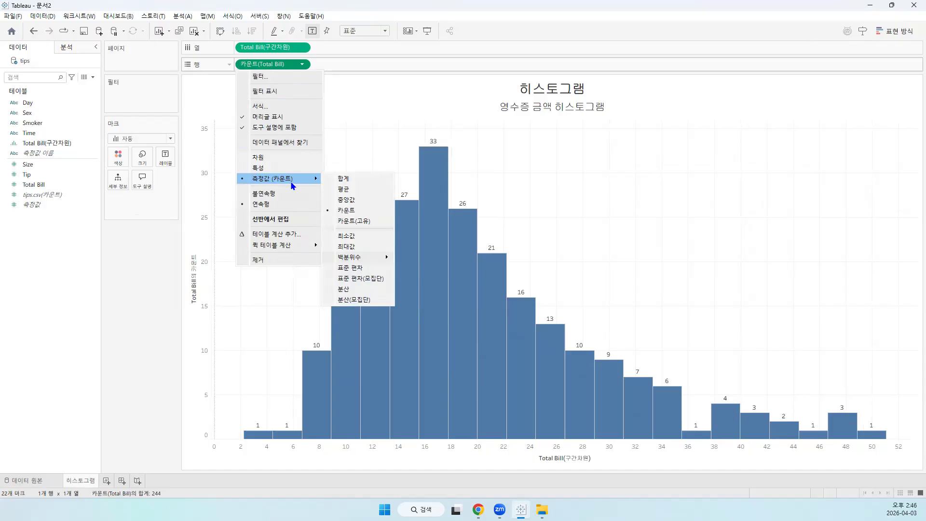
pyautogui.moveTo(288, 248)
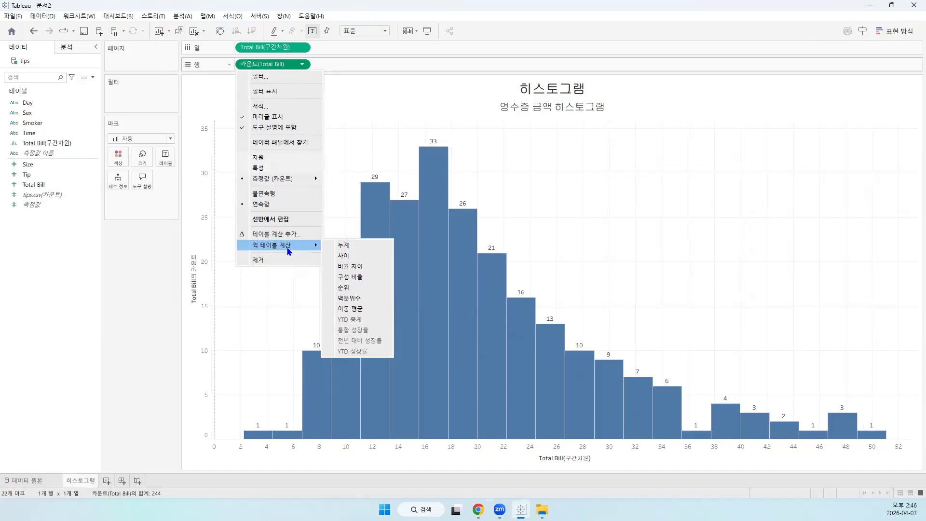
pyautogui.click(354, 278)
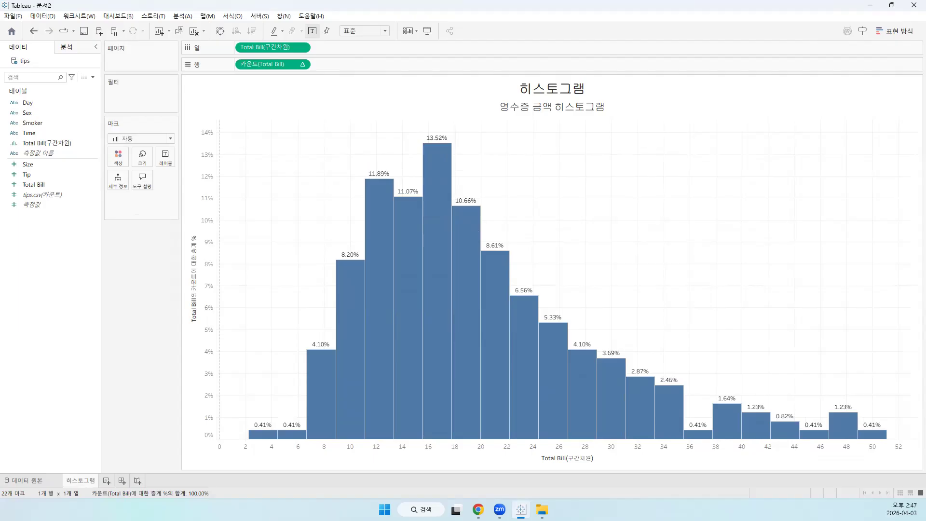
pyautogui.hotkey('alt', 'Tab')
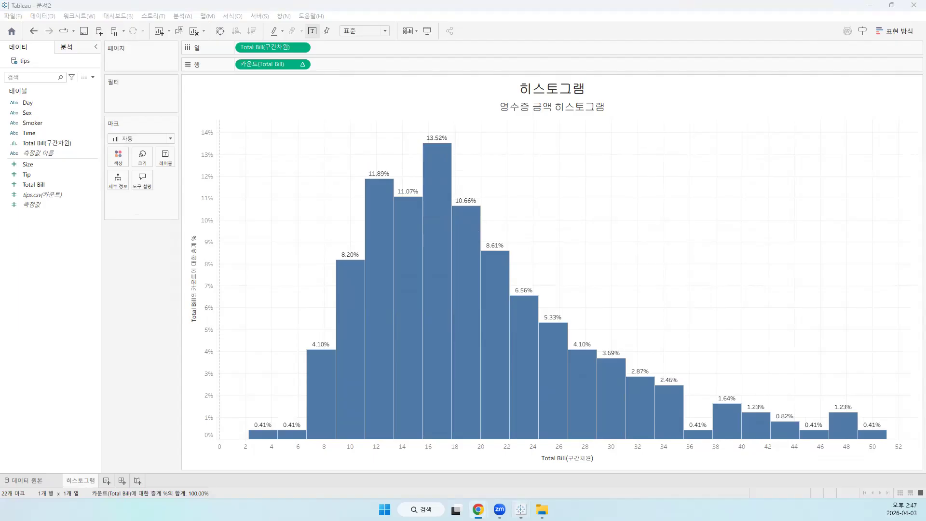
# Try light green on the histogram bars and settle on light pink as their fill colour
pyautogui.moveTo(425, 241)
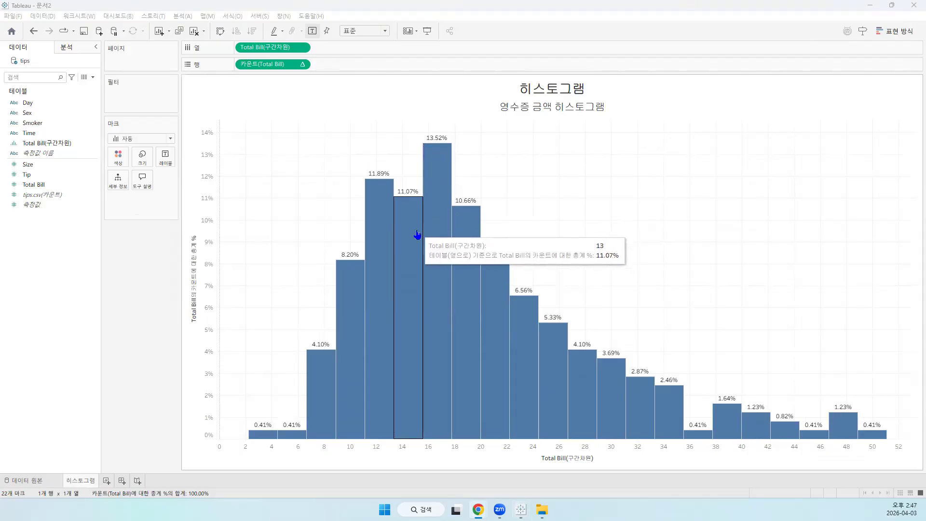
pyautogui.click(118, 159)
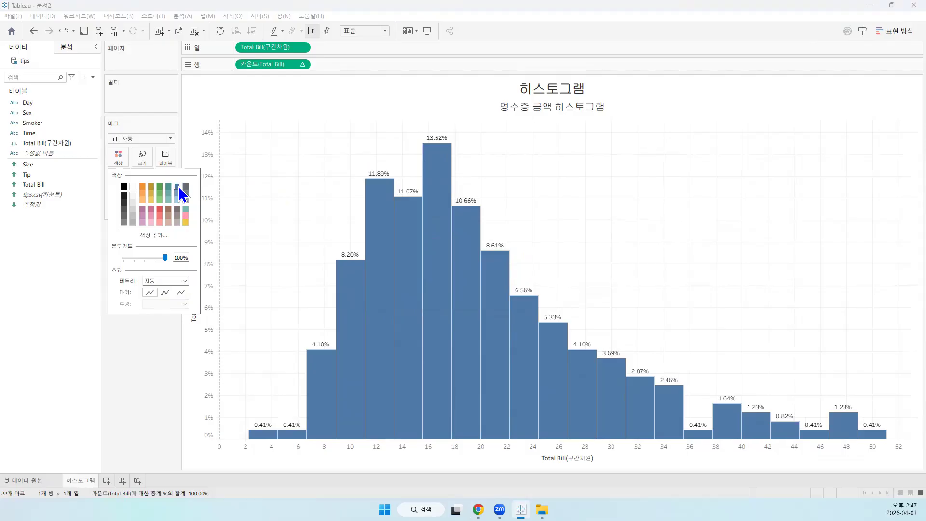
pyautogui.click(157, 201)
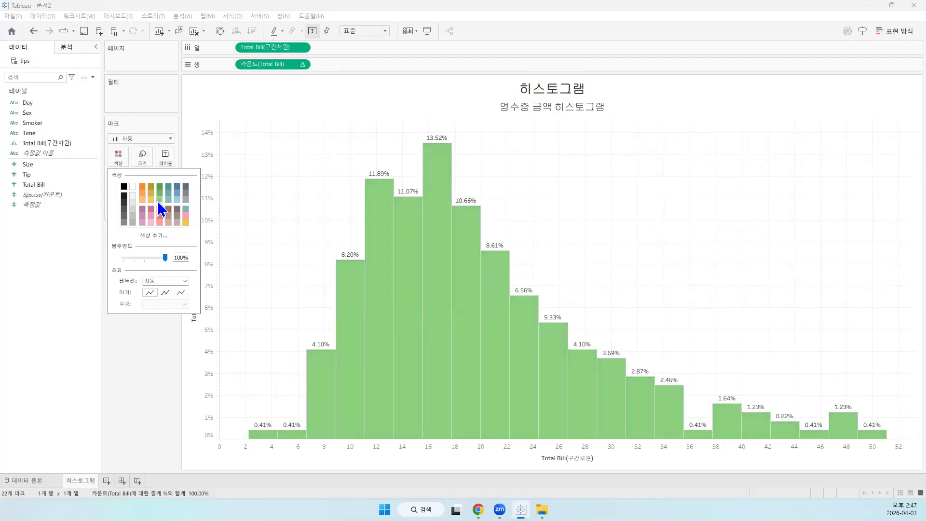
pyautogui.click(187, 215)
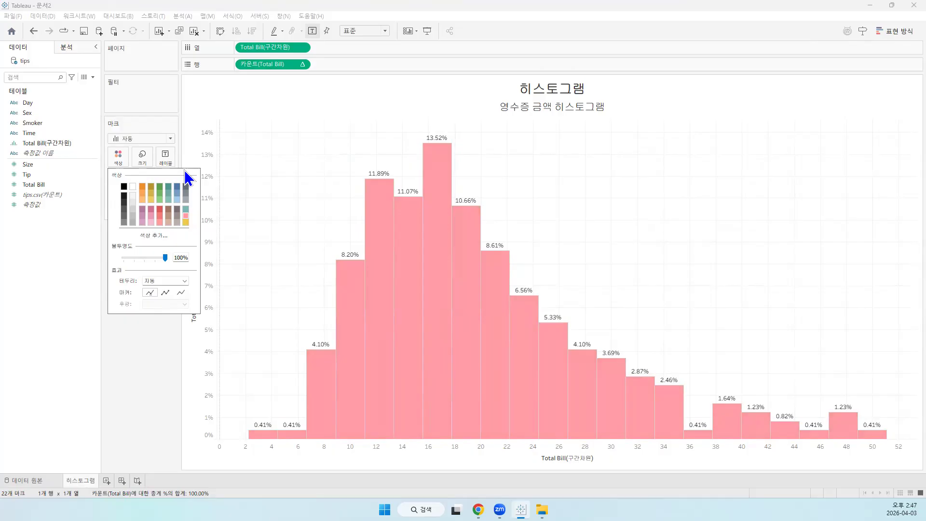
pyautogui.moveTo(422, 304)
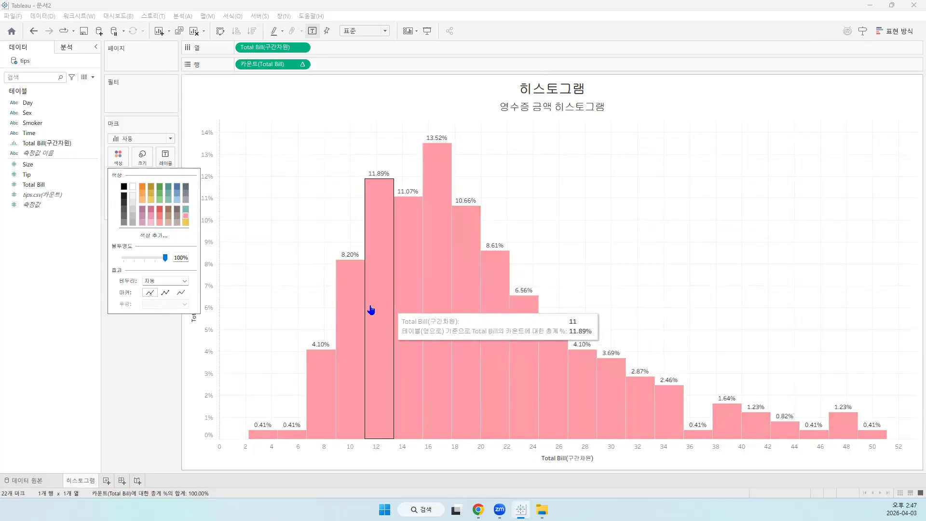
pyautogui.moveTo(352, 251)
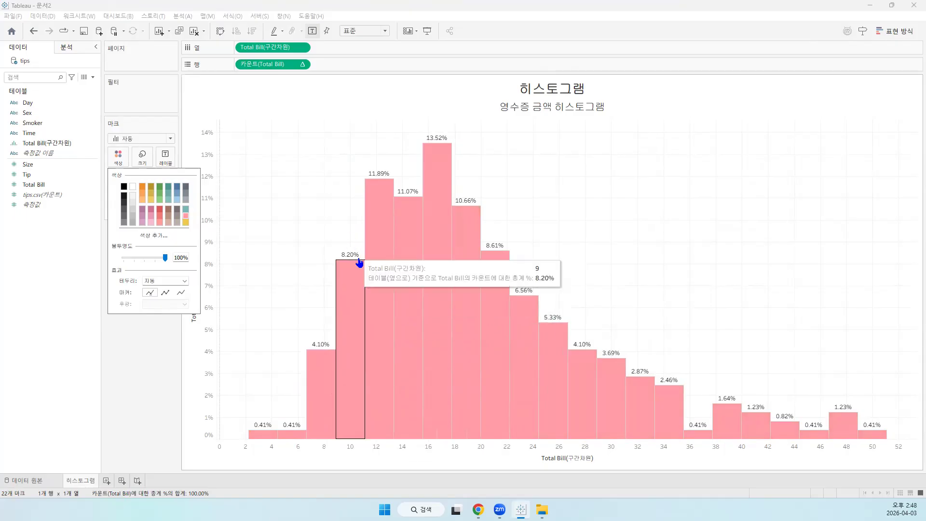
pyautogui.moveTo(361, 188)
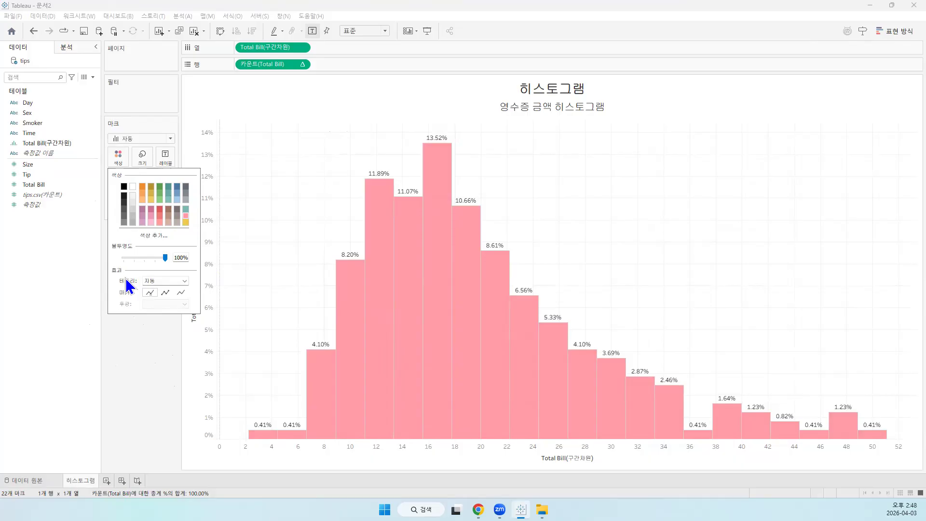
# Try black, white, red and pink as the border (테두리) colour of the histogram bars
pyautogui.click(184, 281)
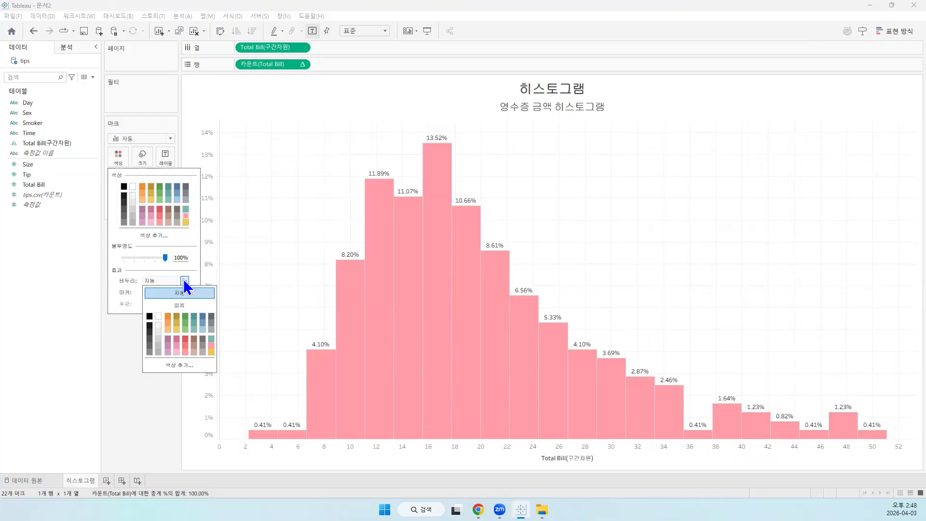
pyautogui.click(150, 317)
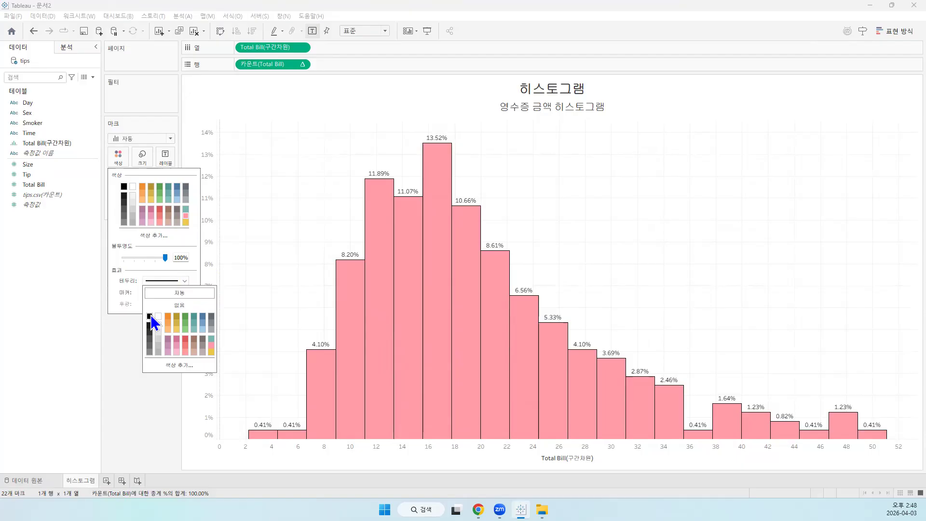
pyautogui.click(159, 316)
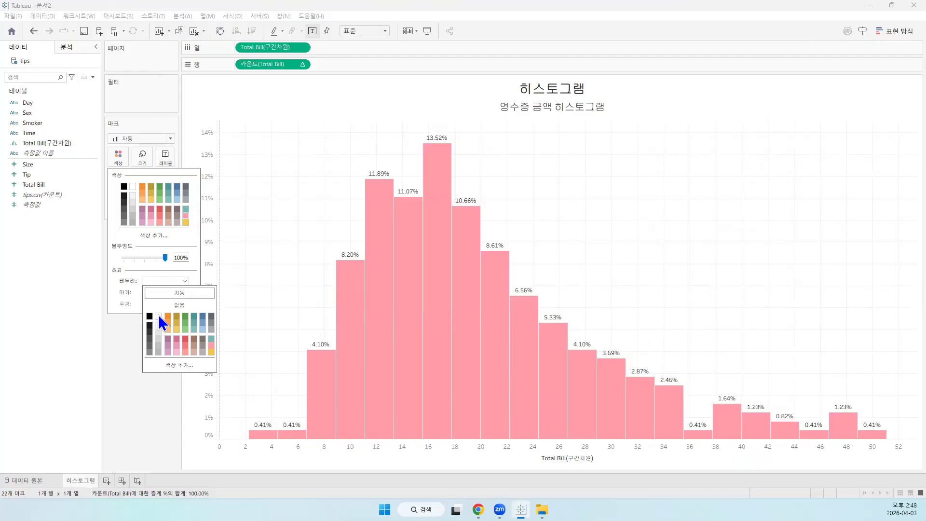
pyautogui.click(186, 340)
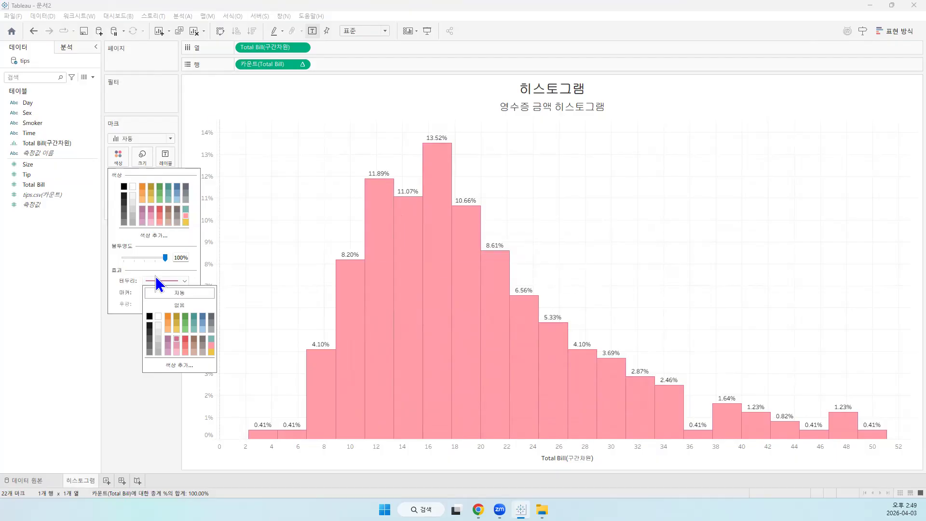
pyautogui.click(176, 338)
# Give the histogram bars a custom dark red border with colour #aa0000 and close the colour settings
pyautogui.click(179, 365)
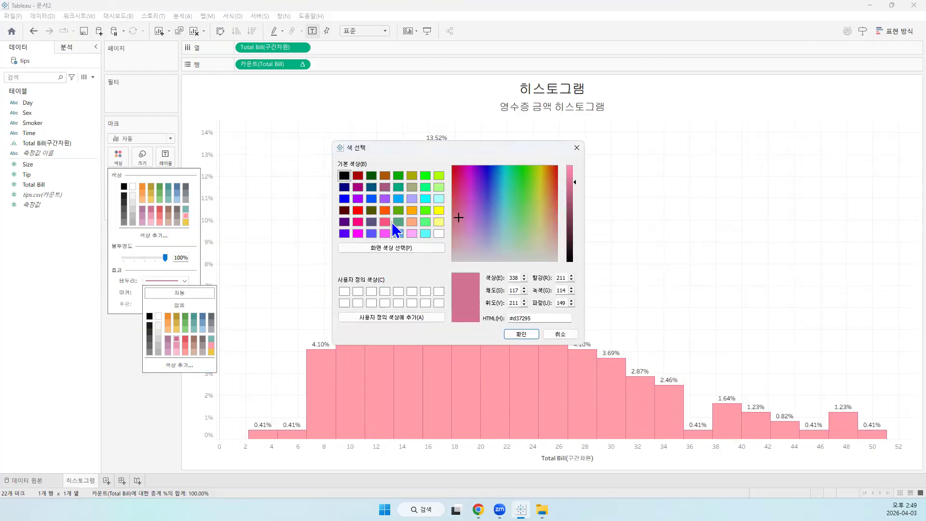
pyautogui.click(360, 176)
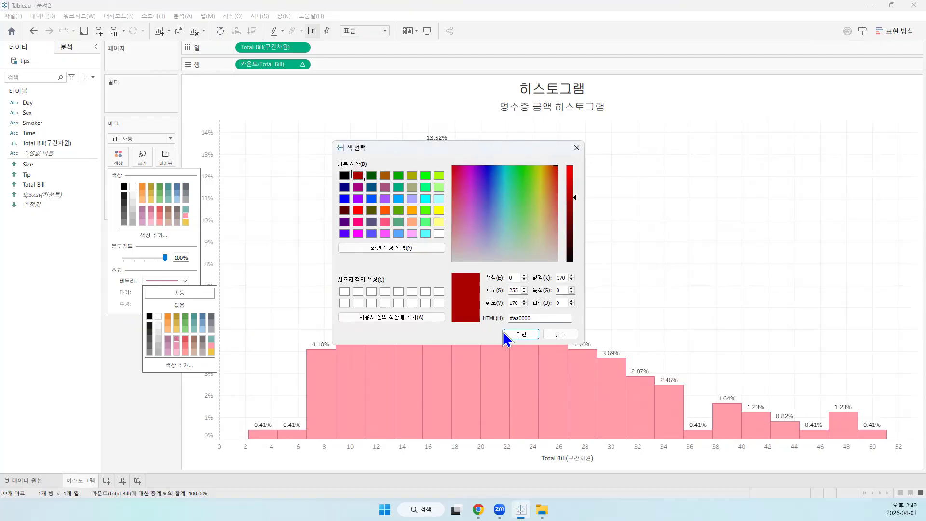
pyautogui.moveTo(575, 195); pyautogui.dragTo(574, 262)
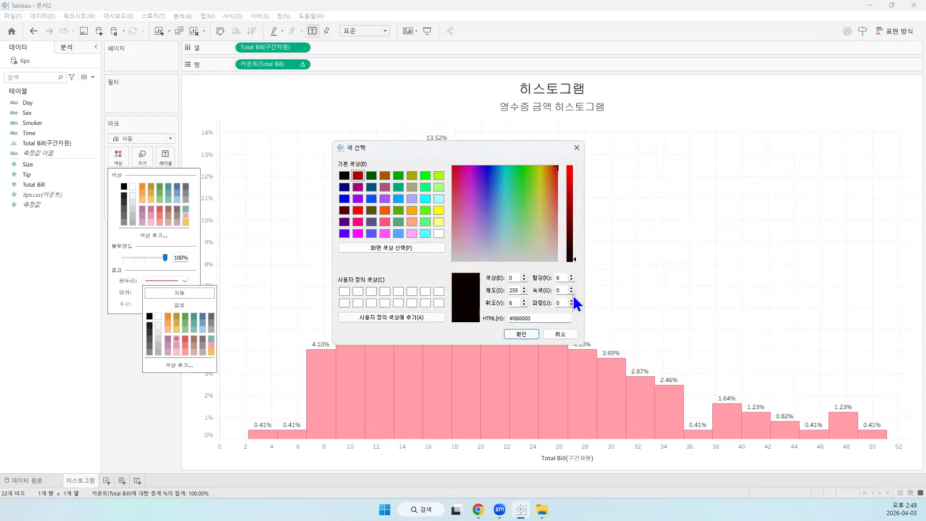
pyautogui.click(358, 176)
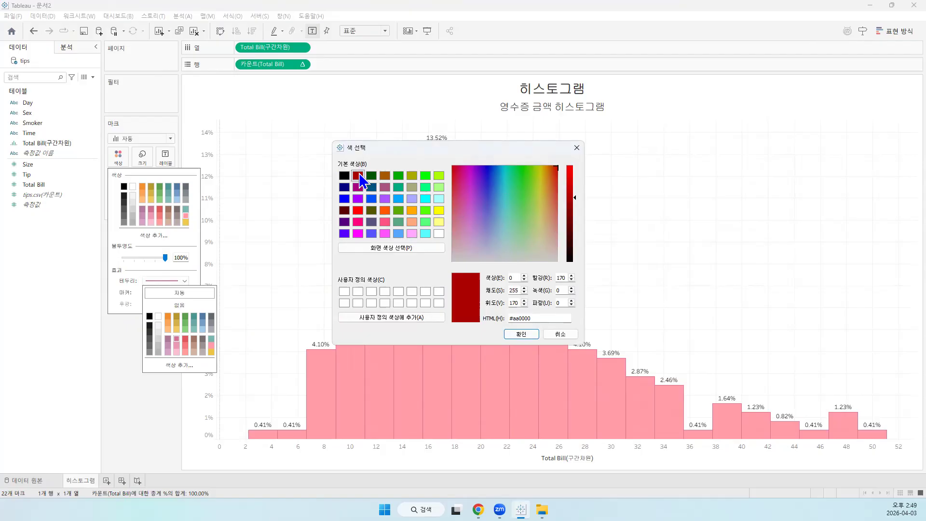
pyautogui.click(523, 334)
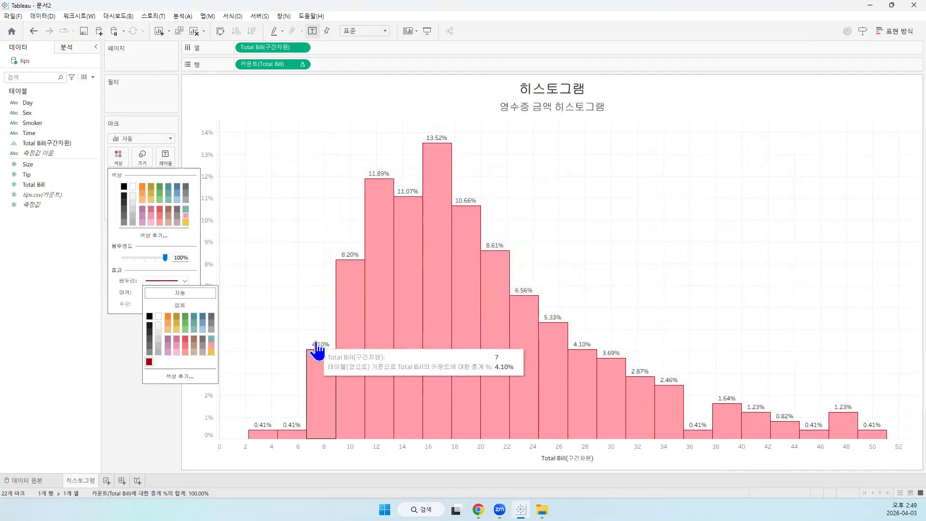
pyautogui.click(124, 358)
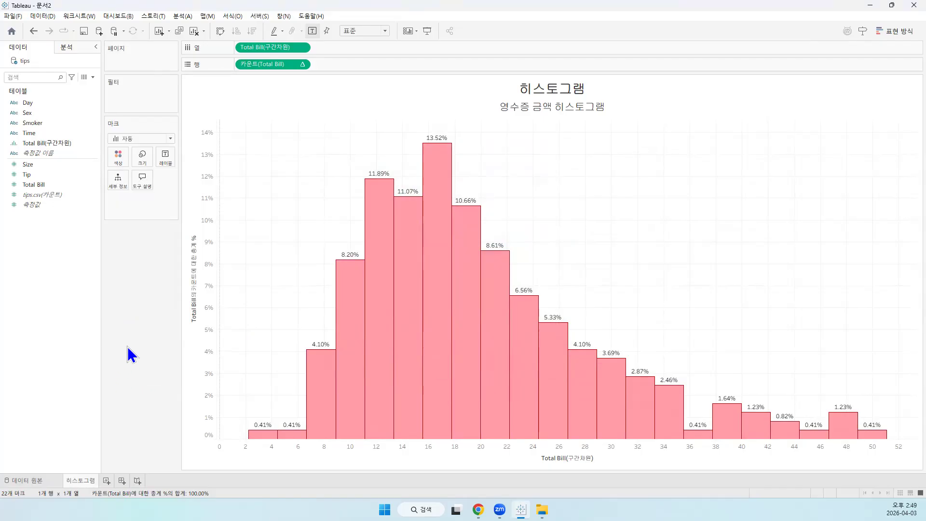
pyautogui.hotkey('alt', 'Tab')
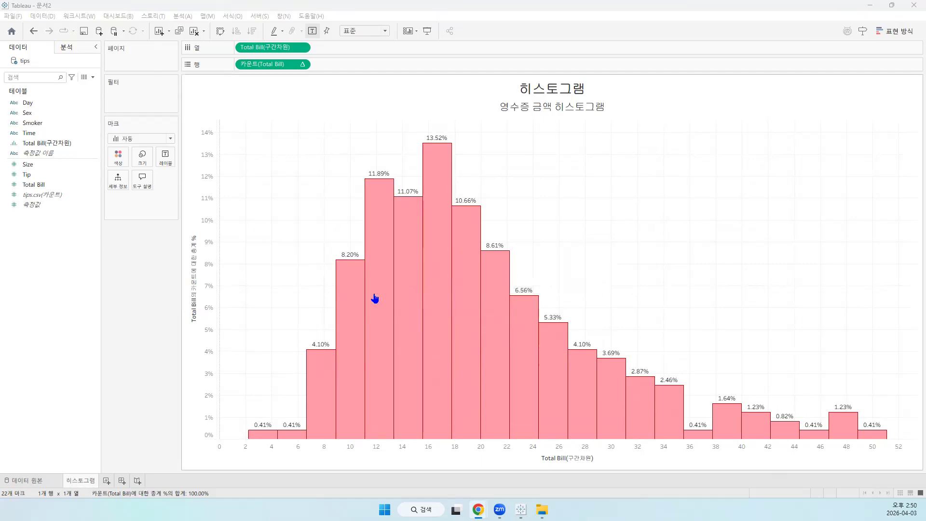
pyautogui.moveTo(382, 304)
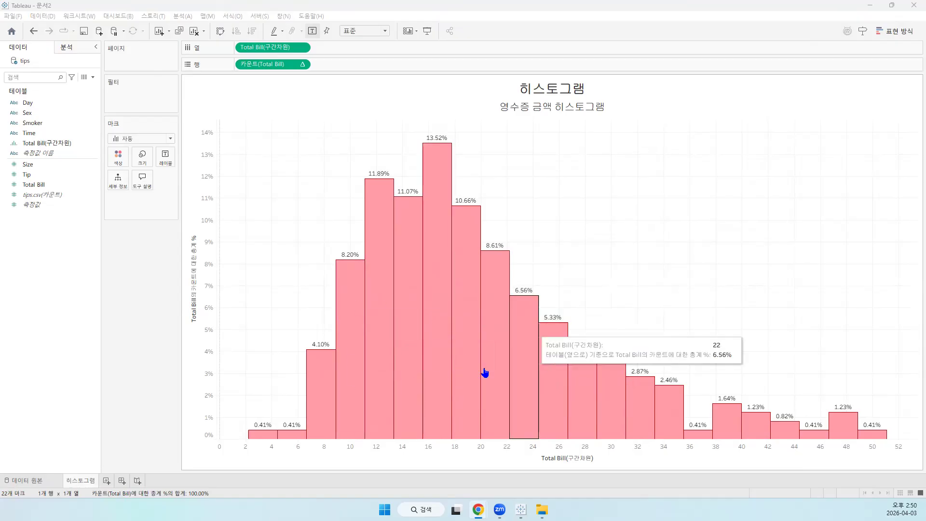
pyautogui.moveTo(419, 333)
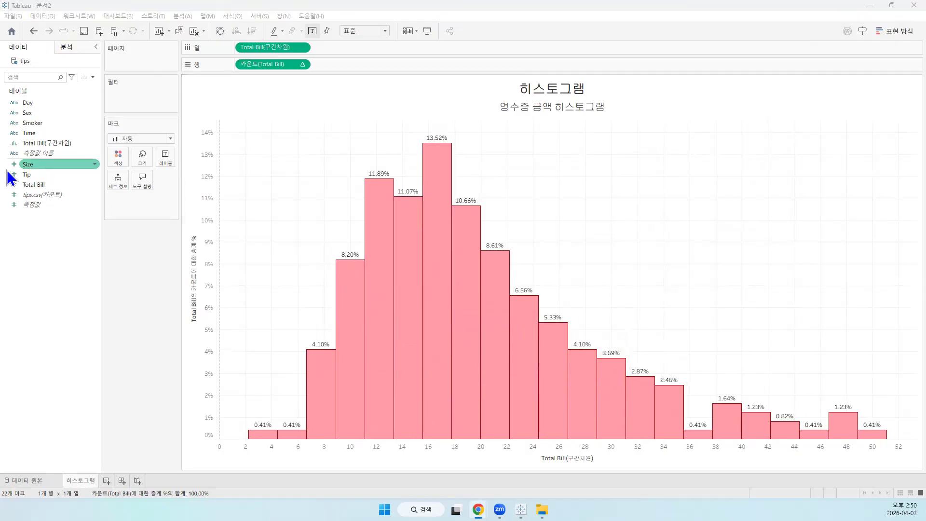
# Add a new worksheet and rename it 히스토그램 2
pyautogui.moveTo(486, 365)
pyautogui.click(107, 481)
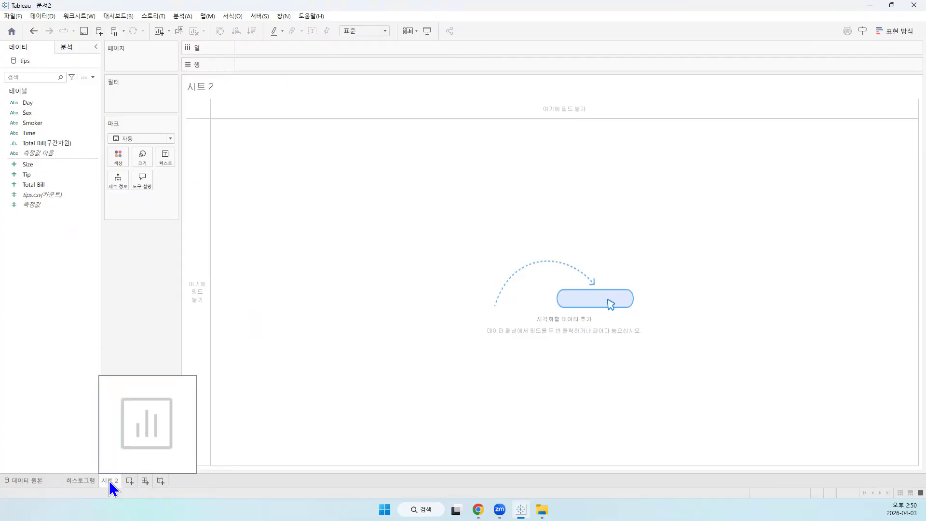
pyautogui.rightClick(109, 483)
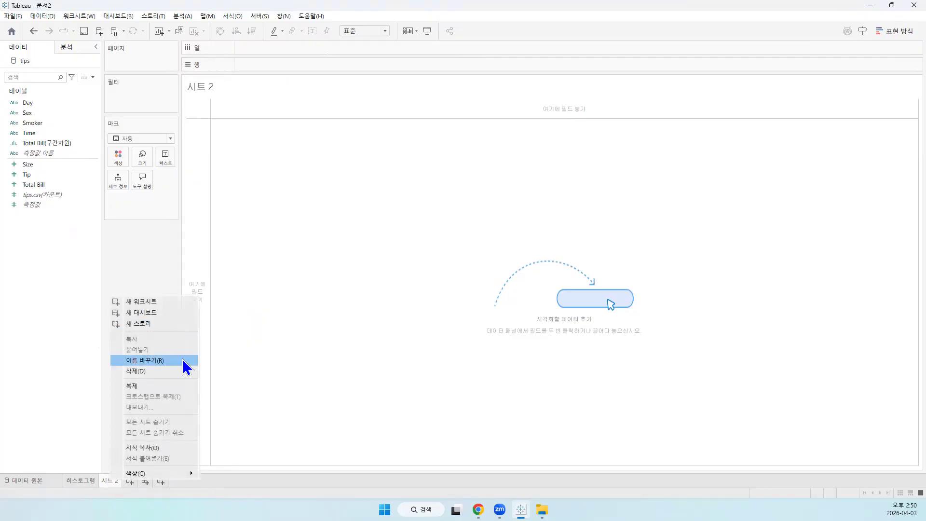
pyautogui.click(183, 361)
pyautogui.write('히스토그램 2')
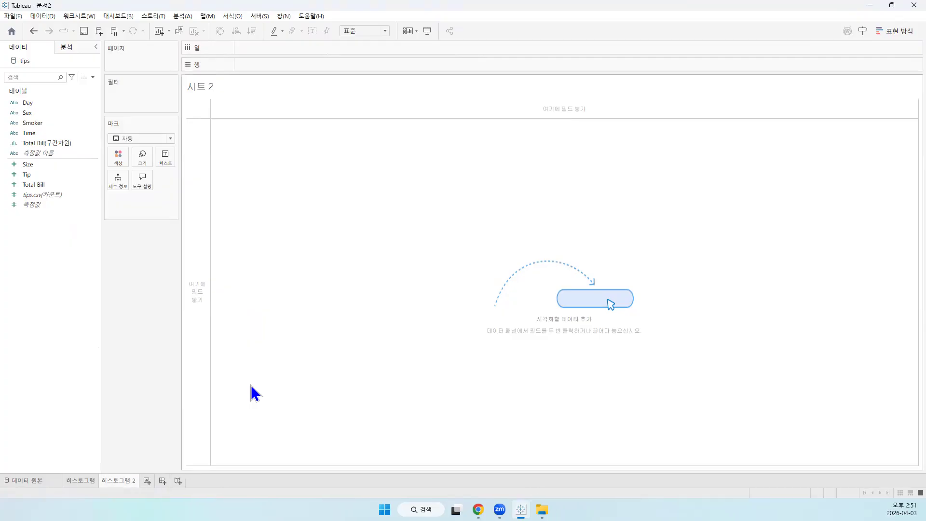
# Add the line 인원수 히스토그램 below the sheet name in the worksheet title and centre both lines
pyautogui.doubleClick(264, 80)
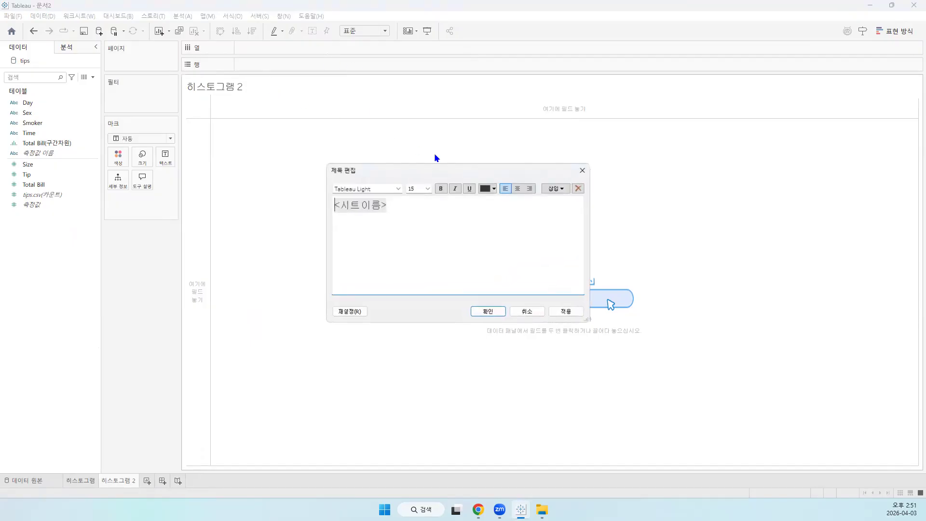
pyautogui.click(482, 231)
pyautogui.press('Return')
pyautogui.write('이누')
pyautogui.press('BackSpace')
pyautogui.press('BackSpace')
pyautogui.press('BackSpace')
pyautogui.write('인원수')
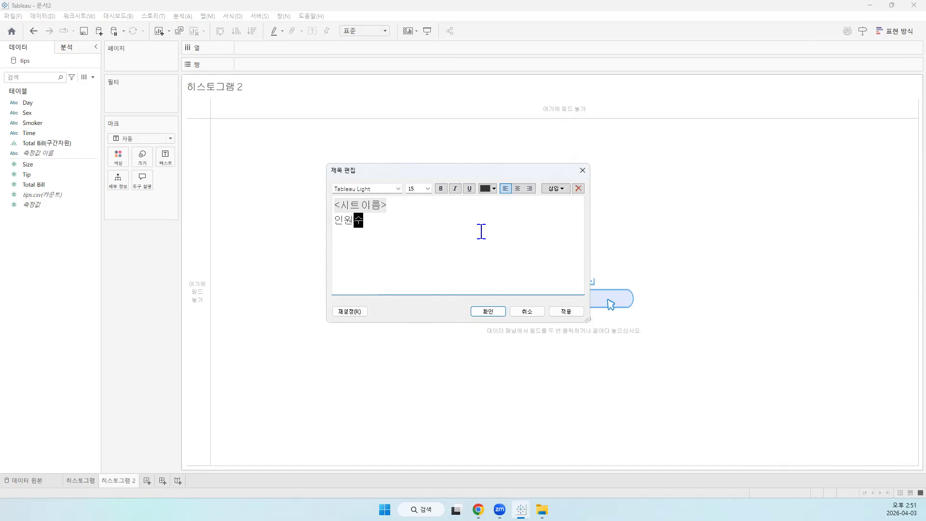
pyautogui.write('히스토그램')
pyautogui.hotkey('ctrl', 'a')
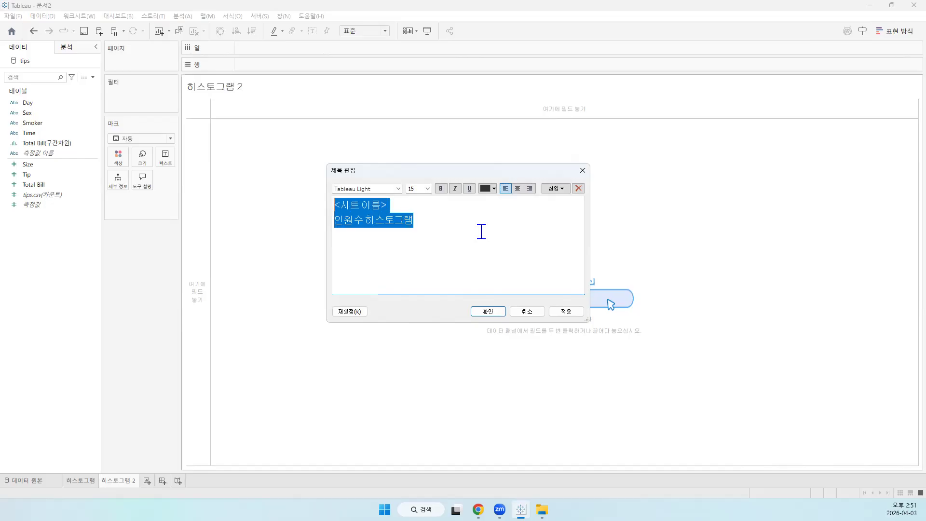
pyautogui.click(518, 188)
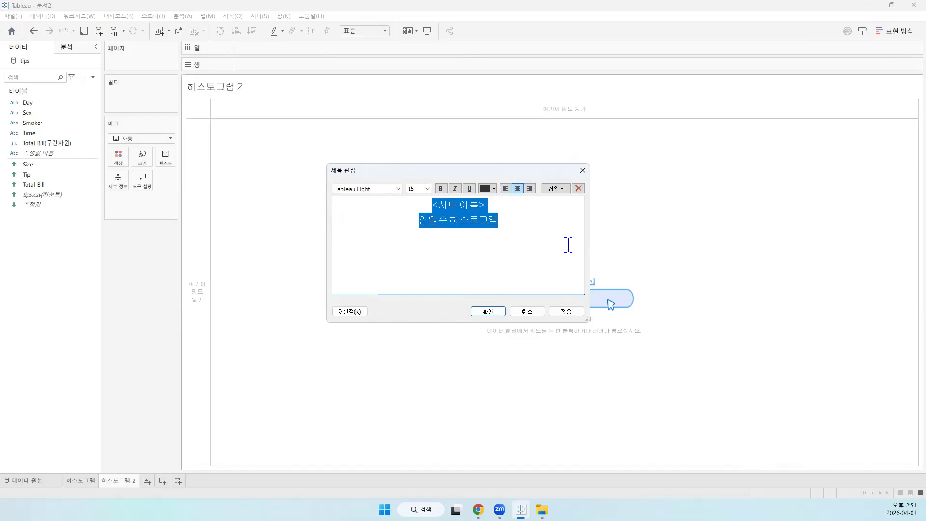
# Set the subtitle line to size 16 and the sheet name to bold size 20, and apply the title formatting
pyautogui.click(569, 245)
pyautogui.hotkey('shift', 'Home')
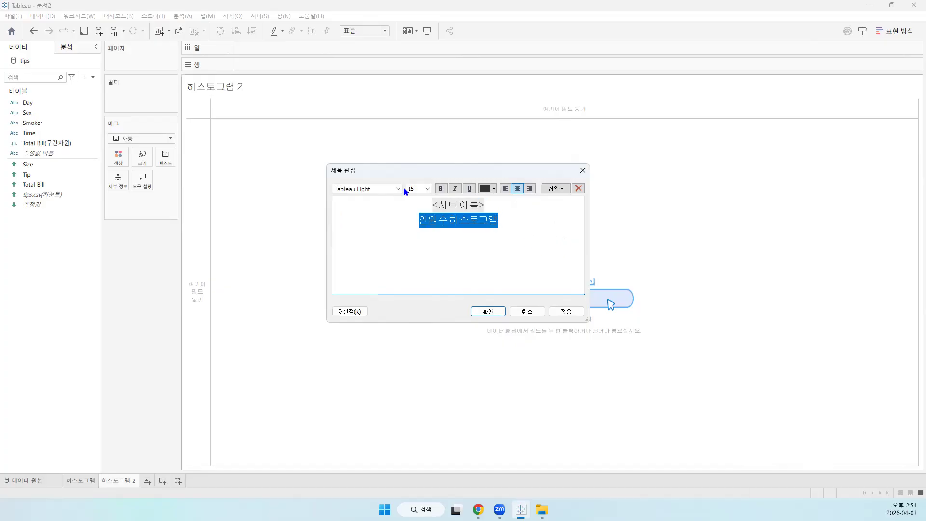
pyautogui.click(427, 188)
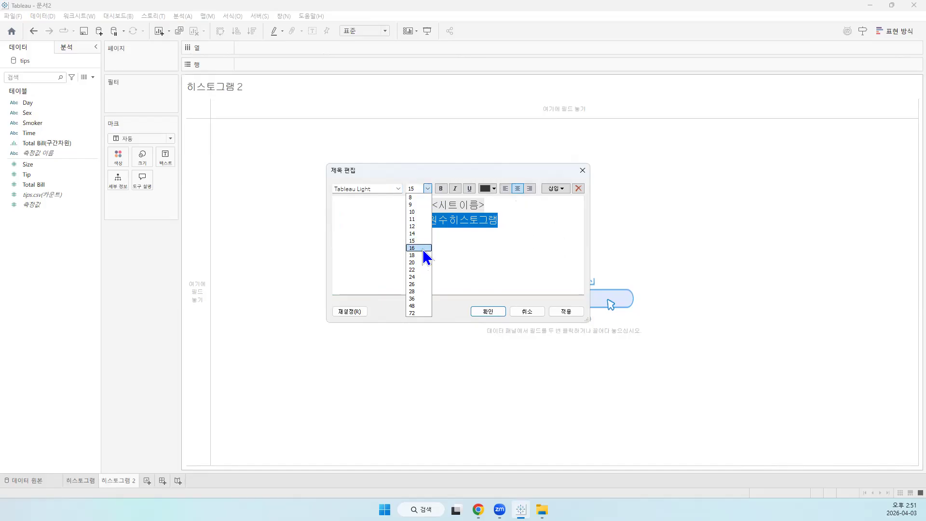
pyautogui.click(422, 249)
pyautogui.moveTo(516, 202); pyautogui.dragTo(358, 201)
pyautogui.click(441, 188)
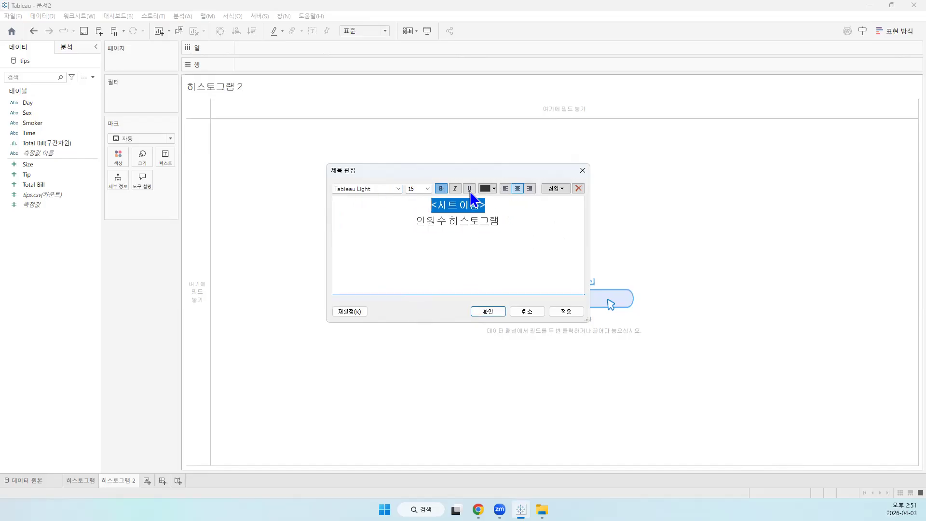
pyautogui.click(428, 188)
pyautogui.click(423, 262)
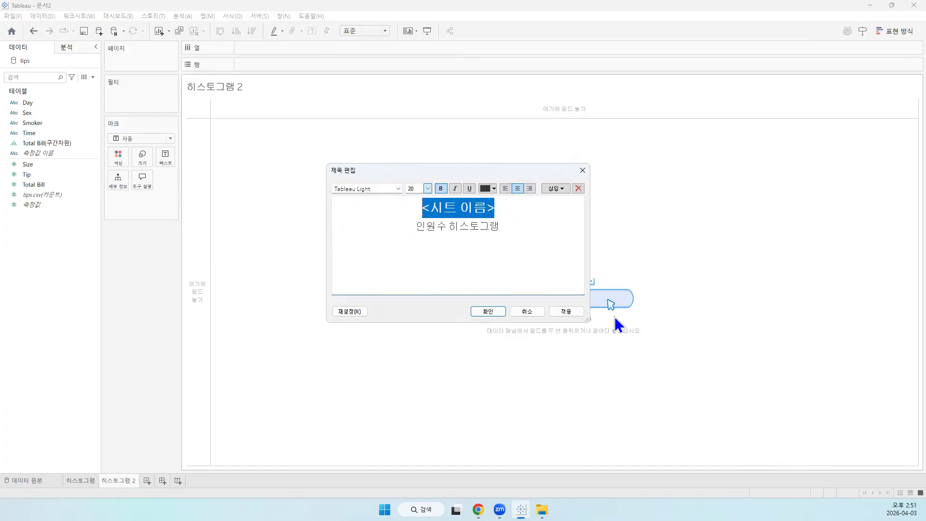
pyautogui.click(574, 312)
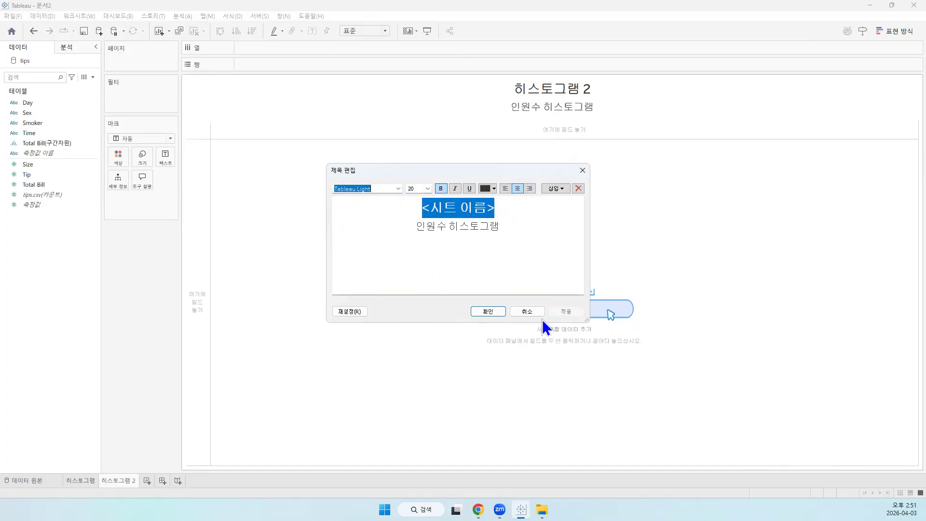
pyautogui.click(484, 310)
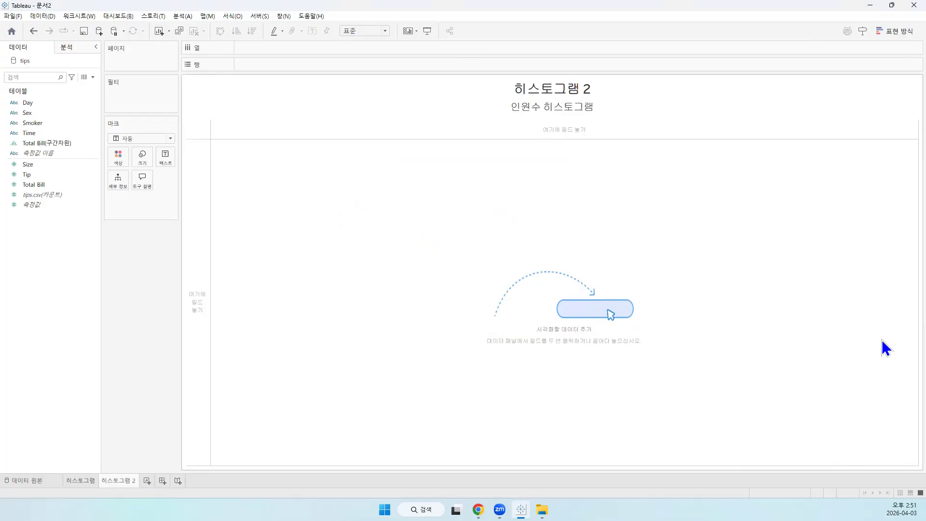
pyautogui.click(478, 510)
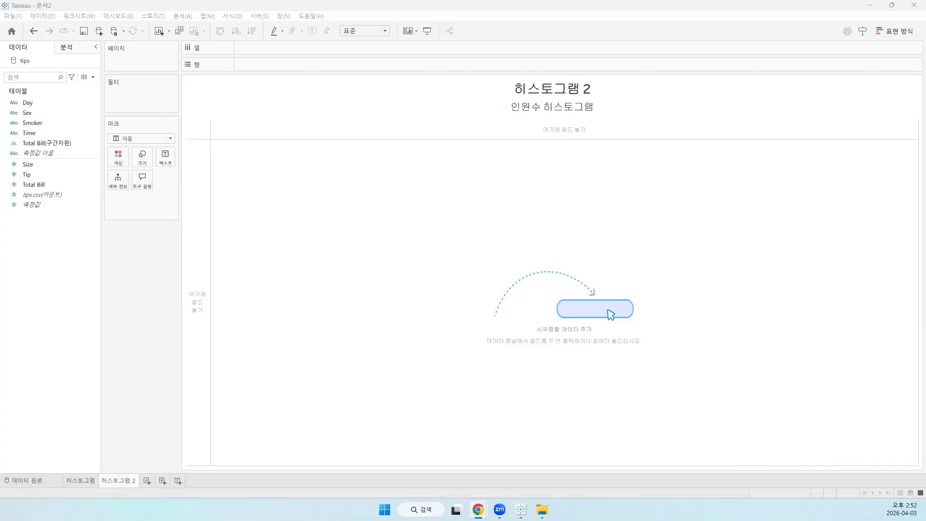
# Place the Size measure on rows and convert the view to a histogram
pyautogui.moveTo(33, 165); pyautogui.dragTo(259, 61)
pyautogui.click(898, 31)
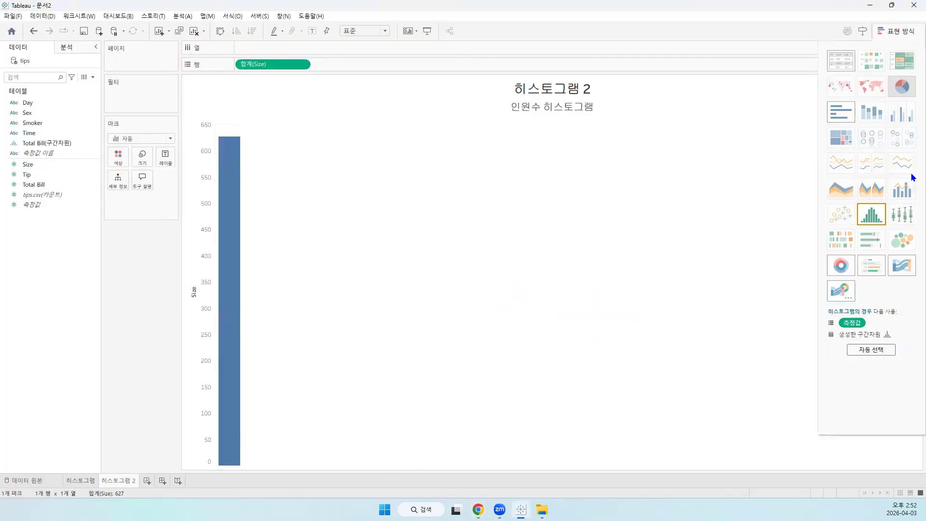
pyautogui.click(873, 215)
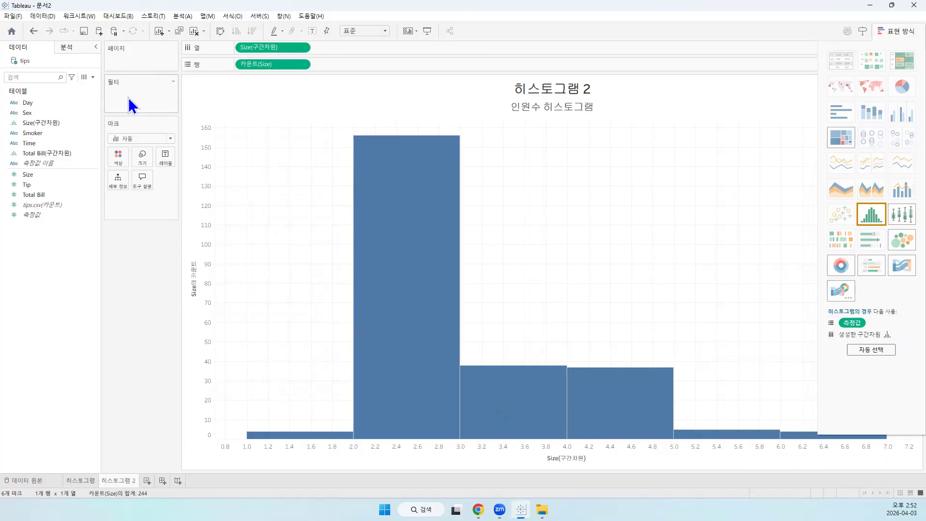
pyautogui.click(143, 156)
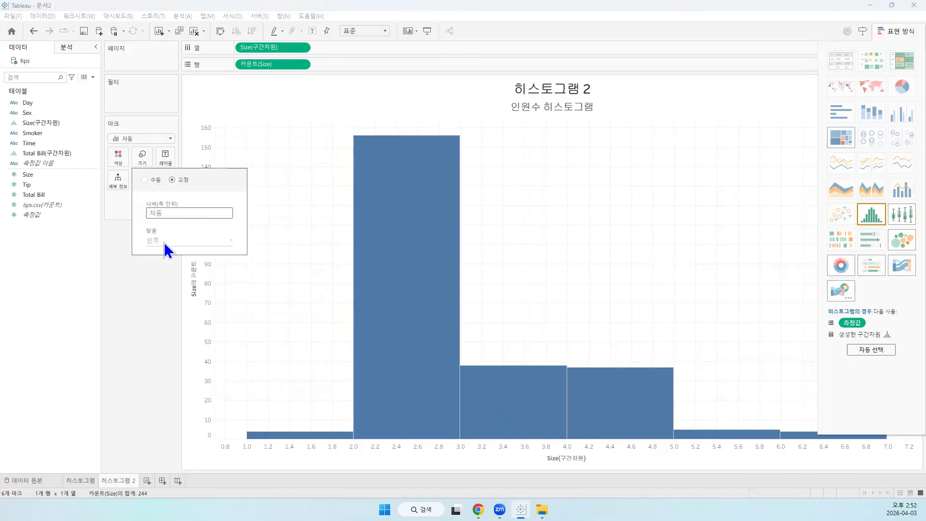
pyautogui.click(149, 297)
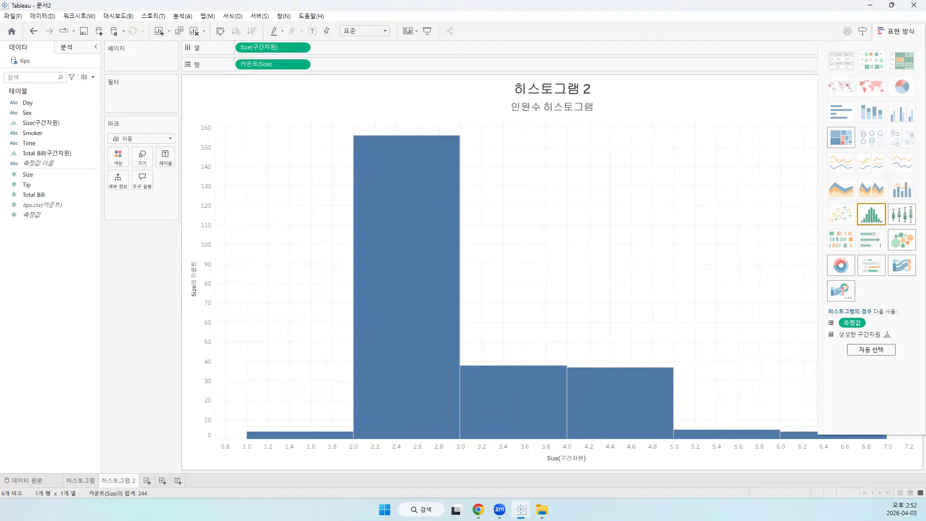
pyautogui.click(902, 31)
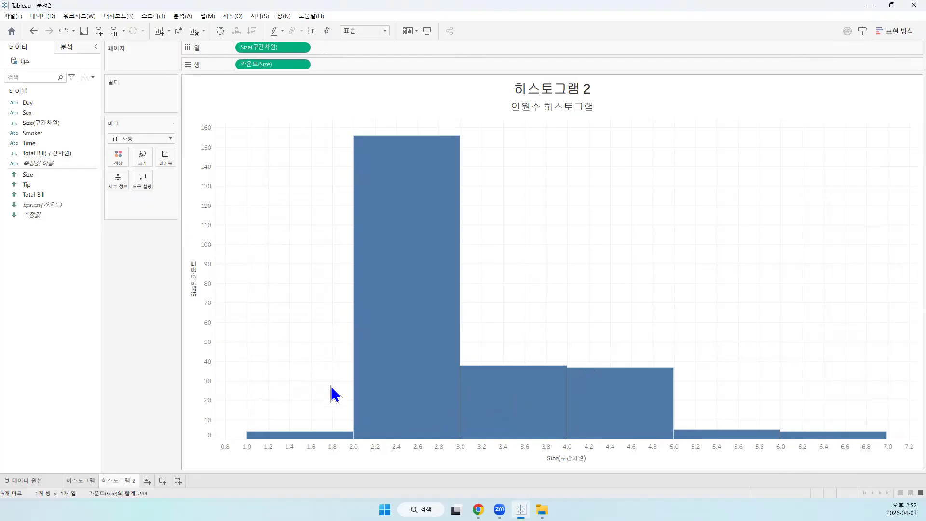
# Show mark labels on the Size histogram bars and close the label settings
pyautogui.moveTo(368, 423)
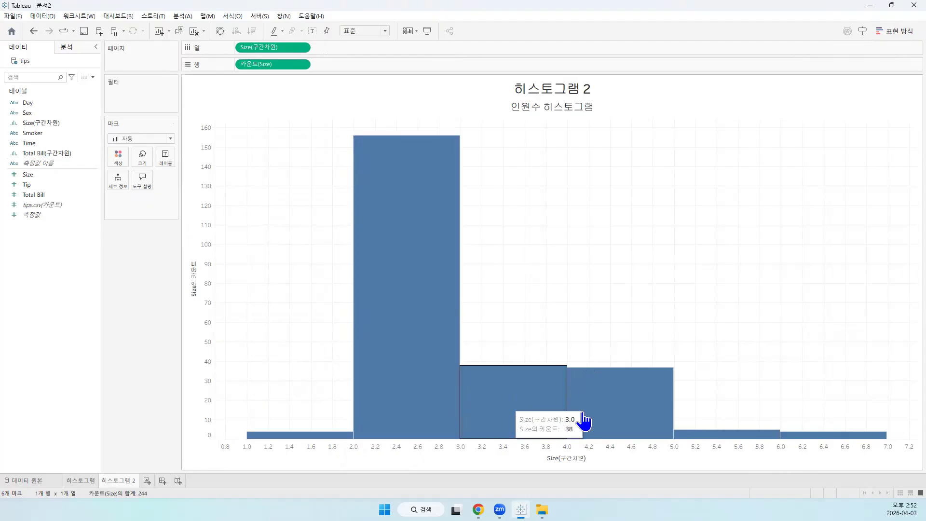
pyautogui.moveTo(387, 393)
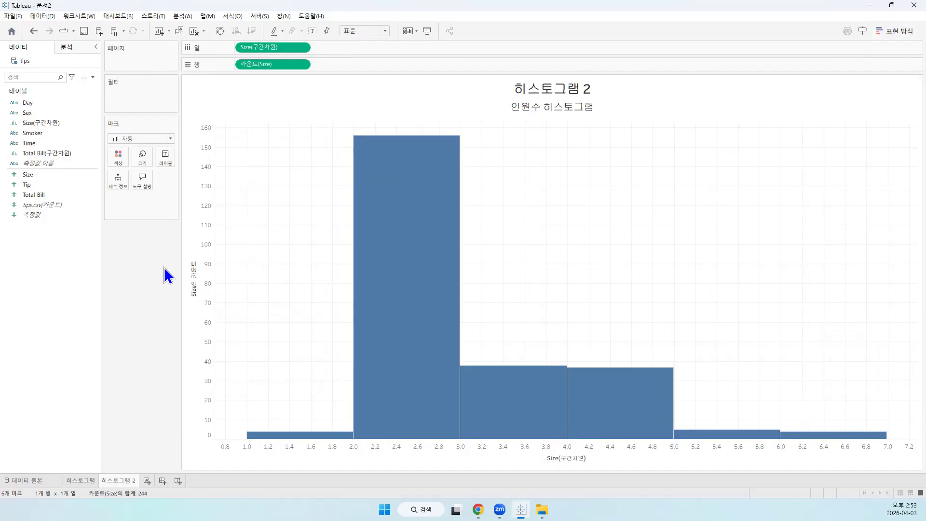
pyautogui.click(168, 160)
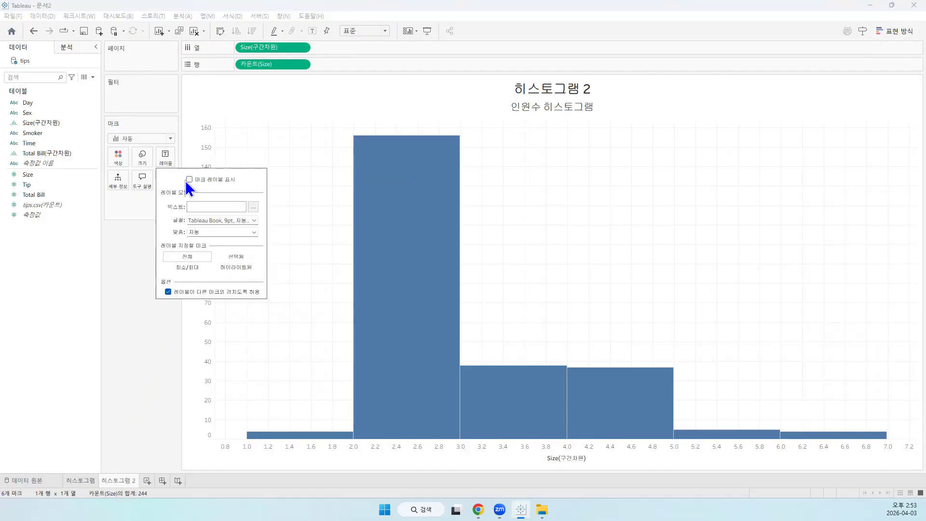
pyautogui.click(188, 180)
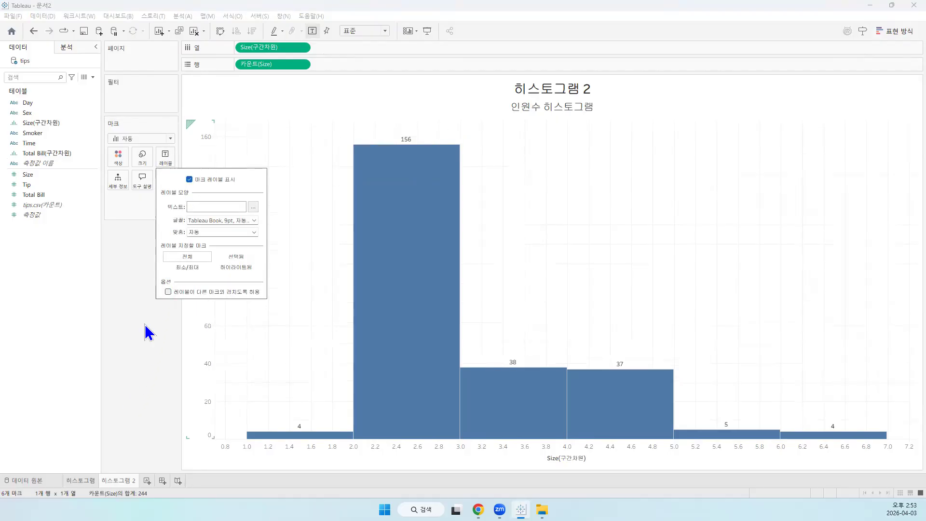
pyautogui.click(137, 360)
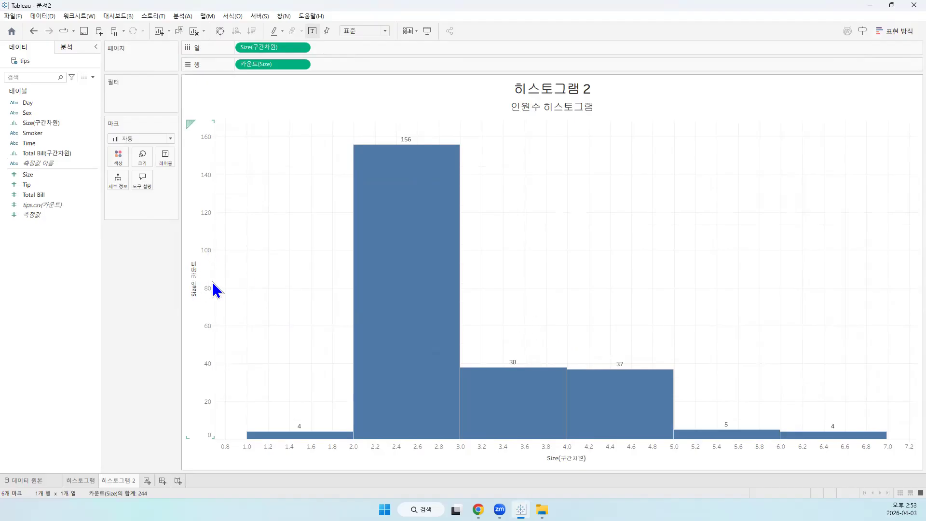
# Clear both Size fields from the shelves and rebuild the histogram from the Size measure on rows
pyautogui.moveTo(274, 43); pyautogui.dragTo(366, 15)
pyautogui.moveTo(278, 62); pyautogui.dragTo(393, 19)
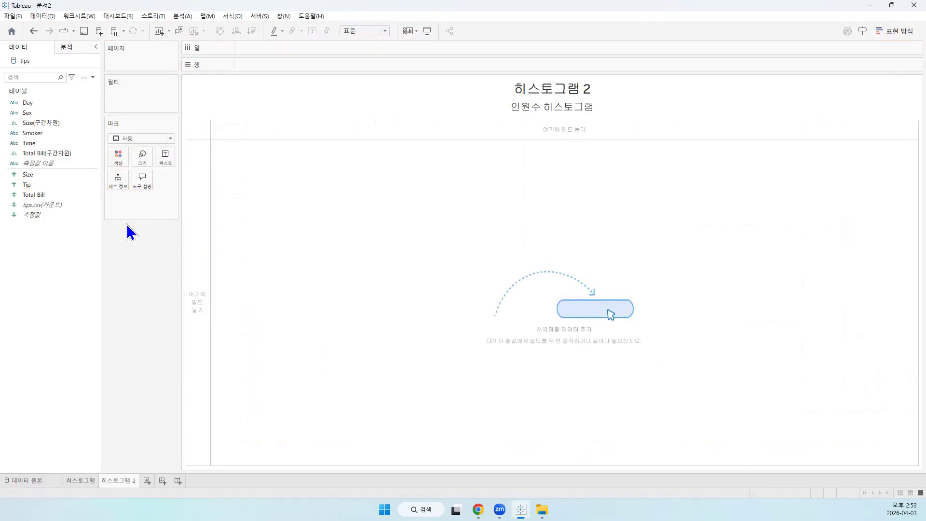
pyautogui.moveTo(27, 175); pyautogui.dragTo(253, 63)
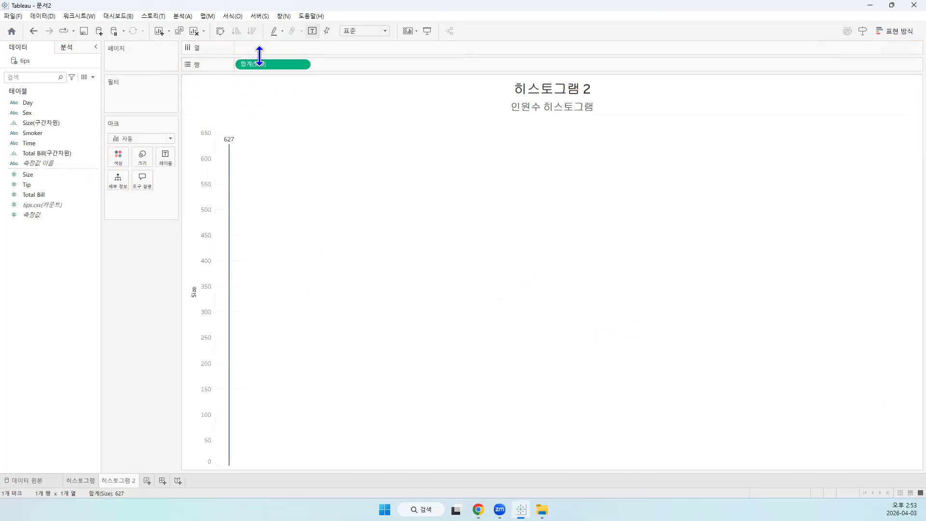
pyautogui.moveTo(231, 465)
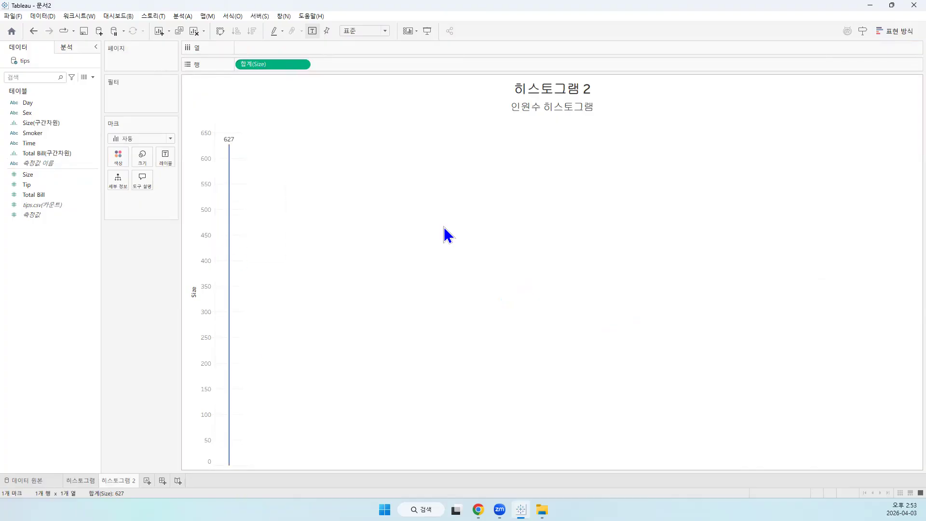
pyautogui.click(896, 31)
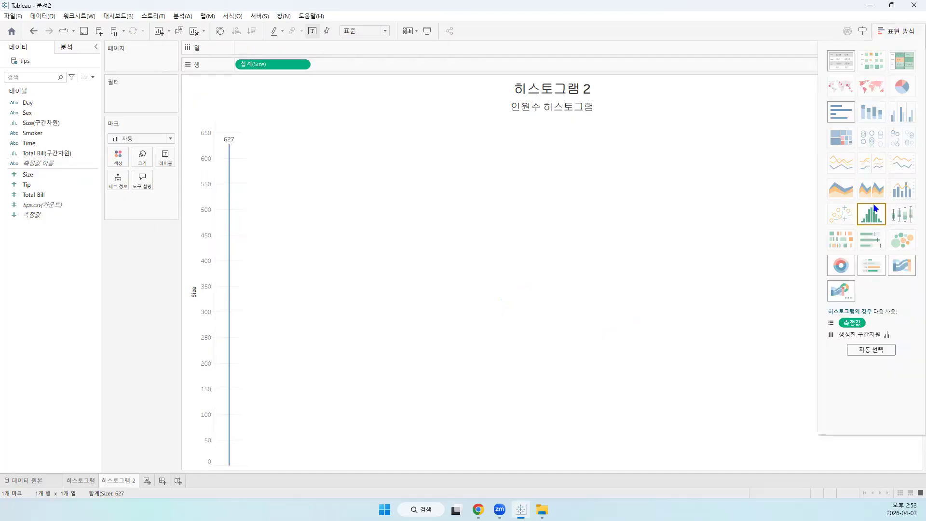
pyautogui.click(871, 220)
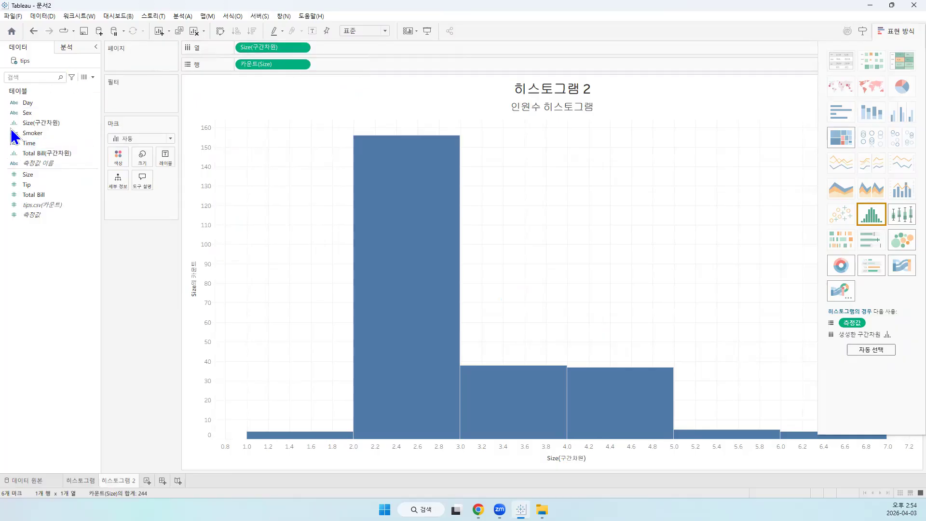
pyautogui.click(57, 121)
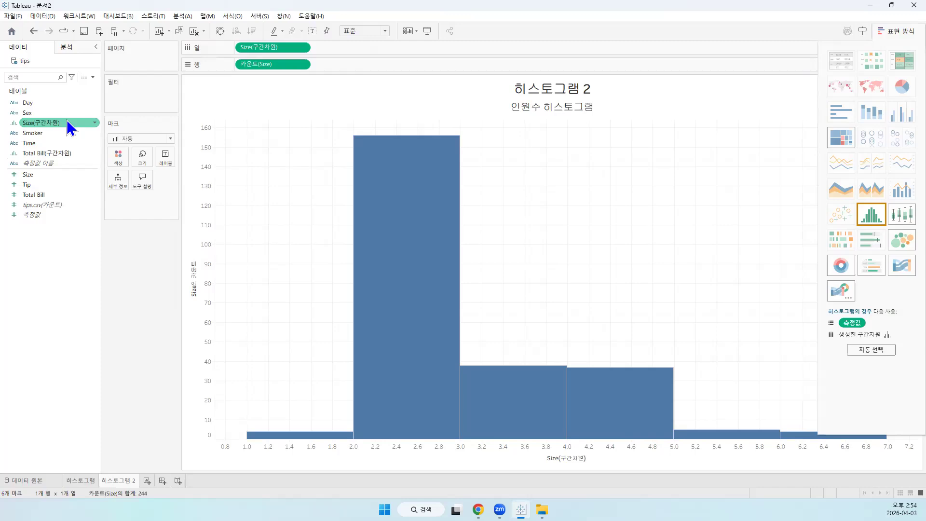
pyautogui.click(201, 289)
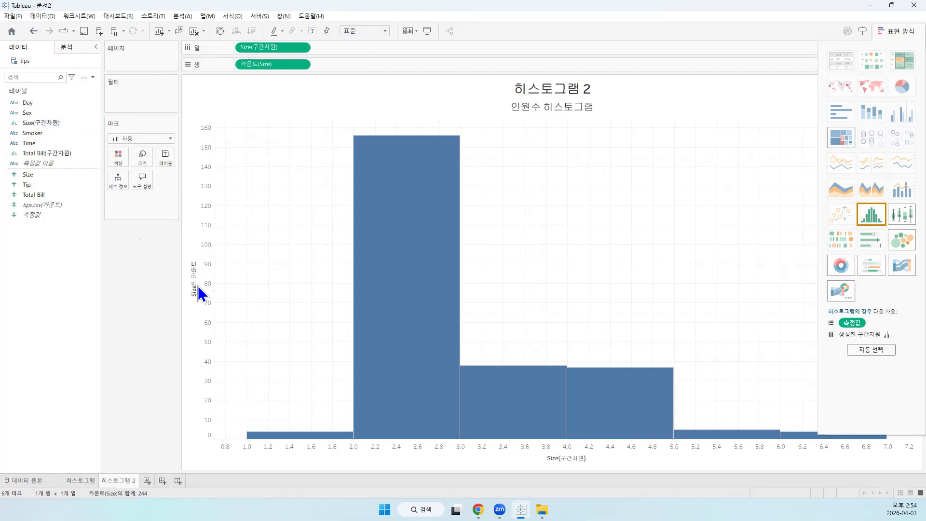
# Turn on mark labels for the rebuilt Size histogram and close the chart type list
pyautogui.click(166, 157)
pyautogui.click(190, 179)
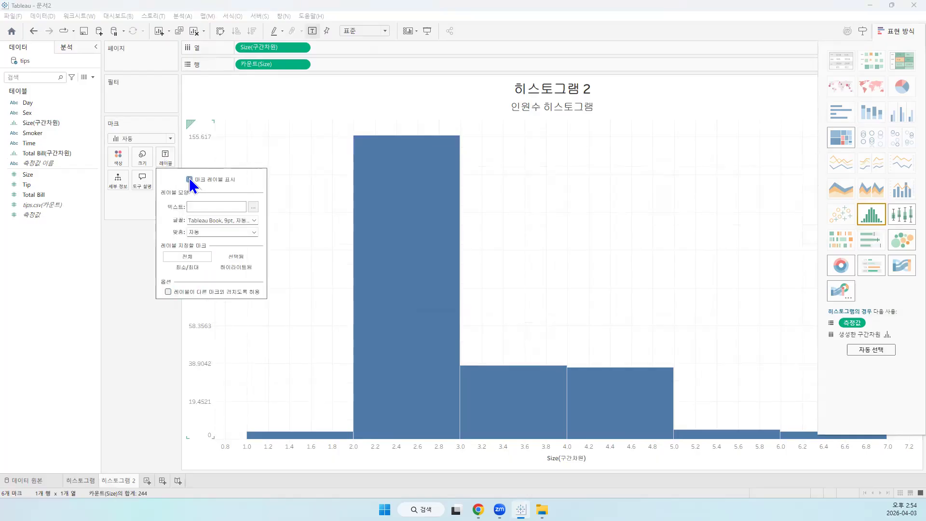
pyautogui.click(164, 332)
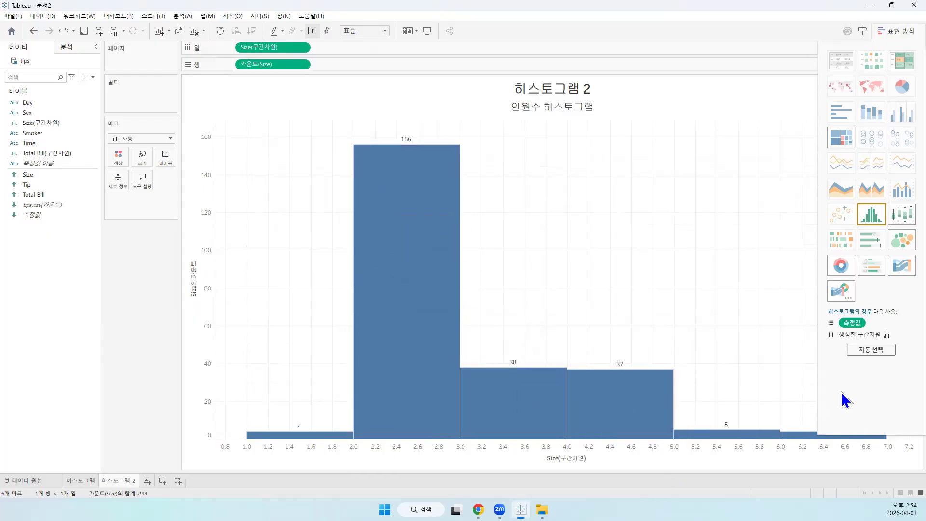
pyautogui.click(897, 31)
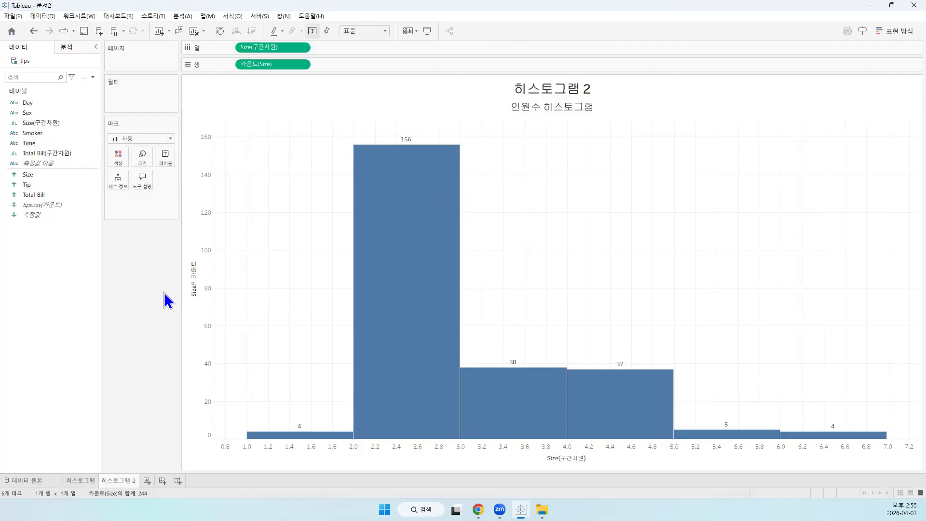
# Examine the bar size settings and the tips data source, and return to the 히스토그램 2 worksheet
pyautogui.click(144, 157)
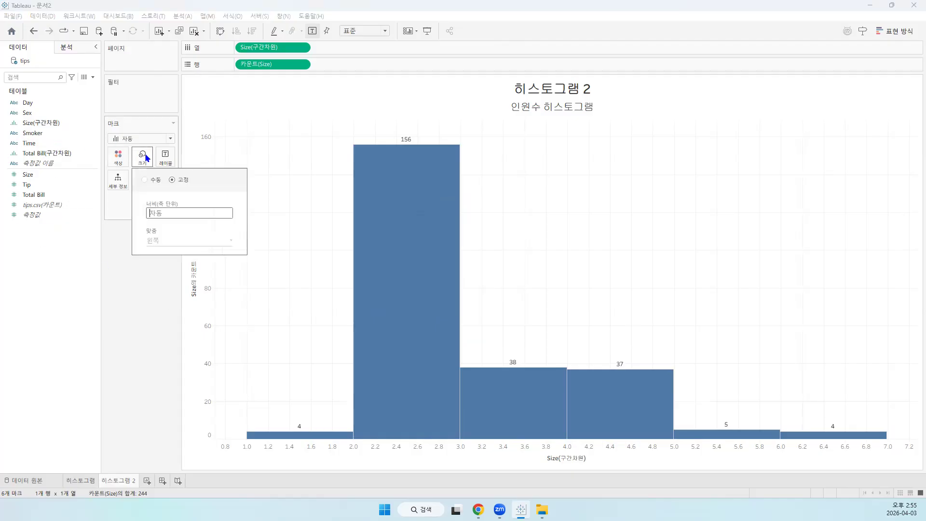
pyautogui.click(139, 329)
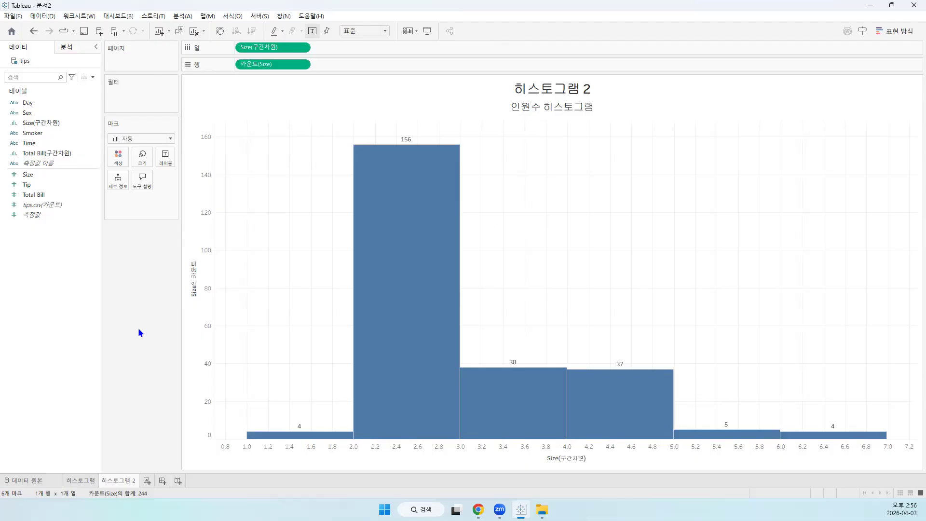
pyautogui.click(37, 479)
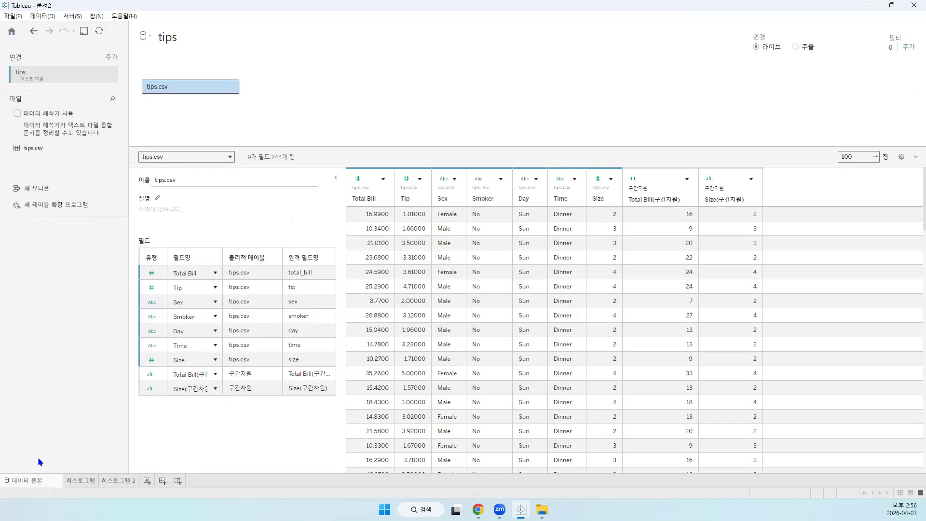
pyautogui.click(80, 480)
pyautogui.click(110, 480)
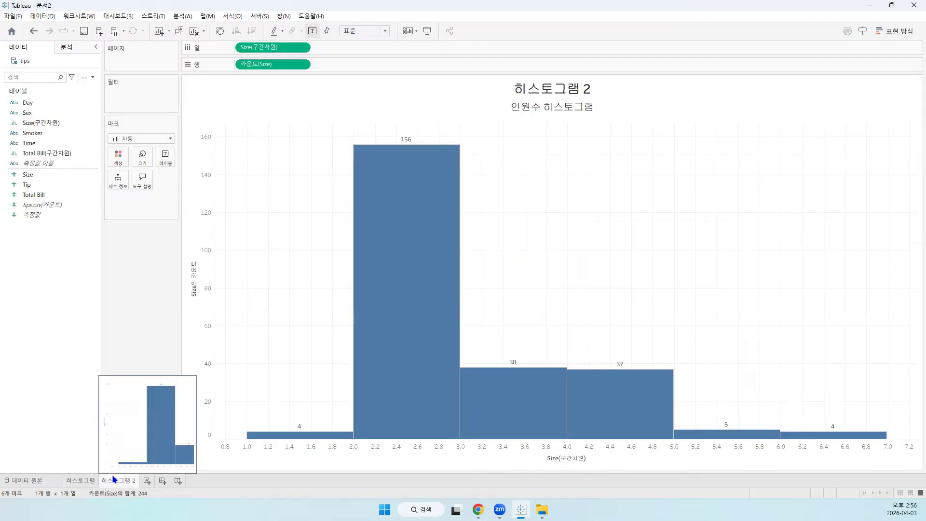
# Add a new worksheet and rename it 상자 그림
pyautogui.click(147, 481)
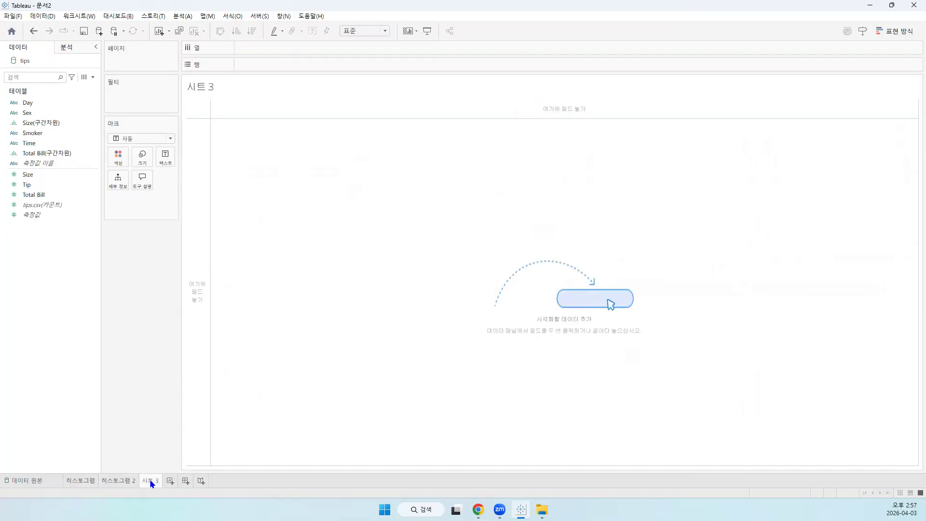
pyautogui.rightClick(148, 483)
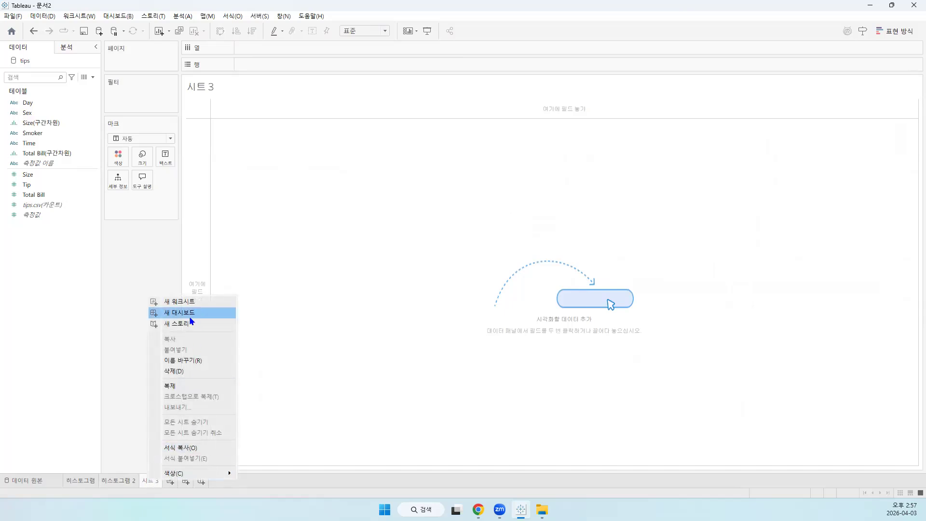
pyautogui.click(196, 366)
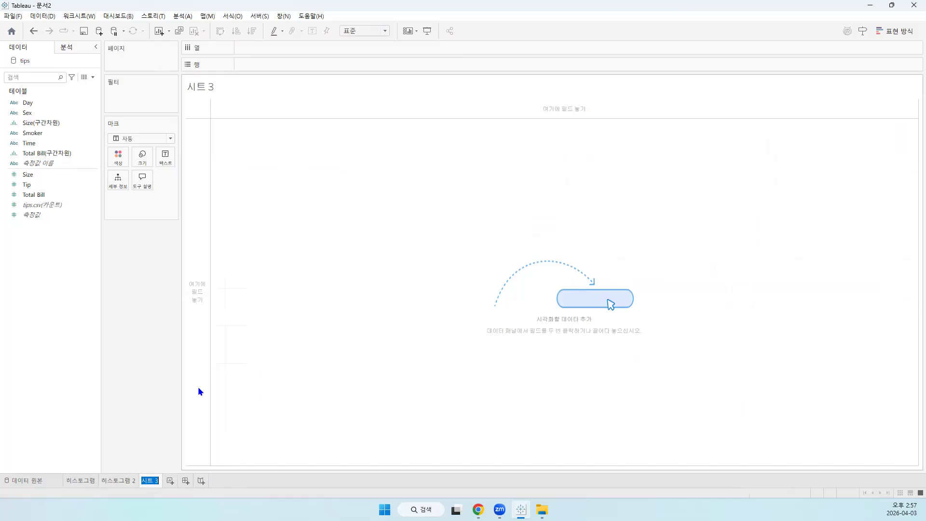
pyautogui.write('바스')
pyautogui.press('BackSpace')
pyautogui.press('BackSpace')
pyautogui.write('박스 플로')
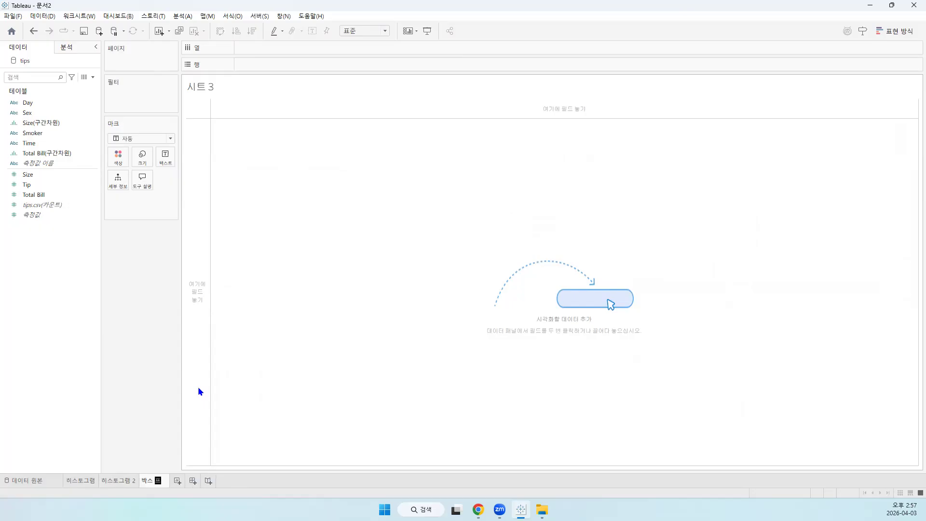
pyautogui.write('ㅅ')
pyautogui.press('BackSpace')
pyautogui.press('BackSpace')
pyautogui.press('BackSpace')
pyautogui.press('BackSpace')
pyautogui.press('BackSpace')
pyautogui.press('BackSpace')
pyautogui.write('상자 그림')
pyautogui.press('Return')
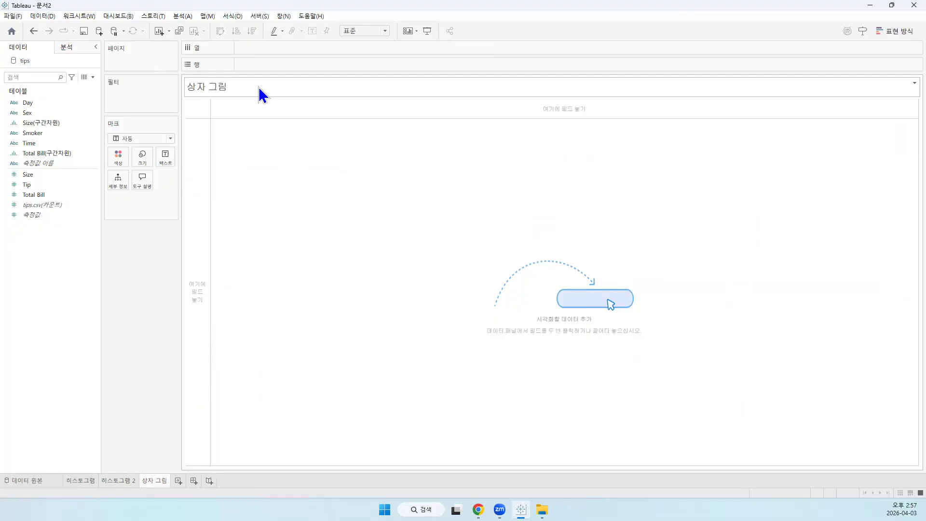
# Rename the new worksheet as Box Plot
pyautogui.doubleClick(153, 482)
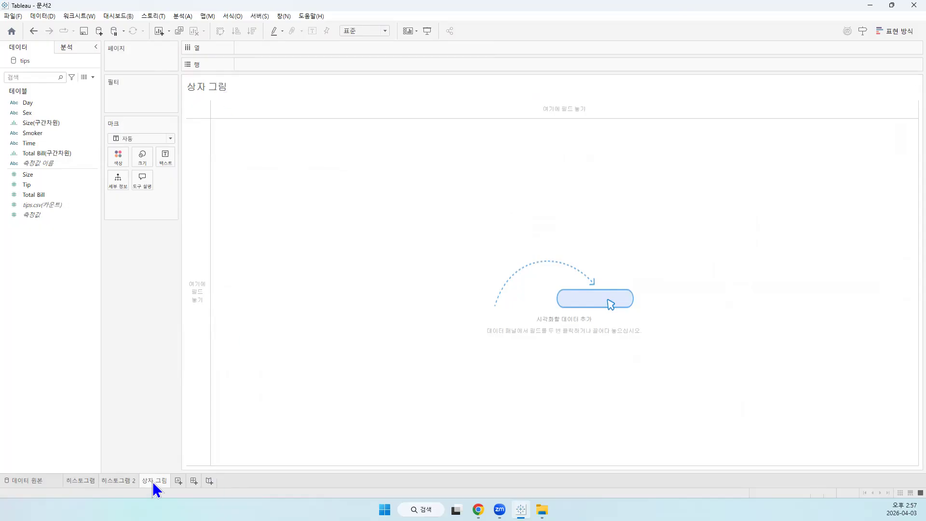
pyautogui.write('Box')
pyautogui.press('BackSpace')
pyautogui.press('BackSpace')
pyautogui.write('ox p')
pyautogui.press('BackSpace')
pyautogui.write('Plot')
pyautogui.press('Return')
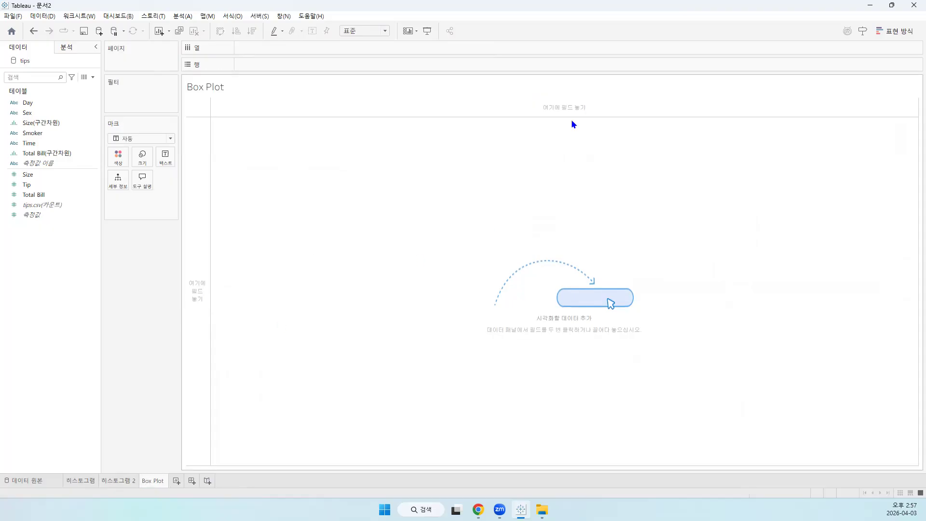
# Add the line 팁 box plot below the sheet name in the worksheet title and centre both lines
pyautogui.doubleClick(242, 87)
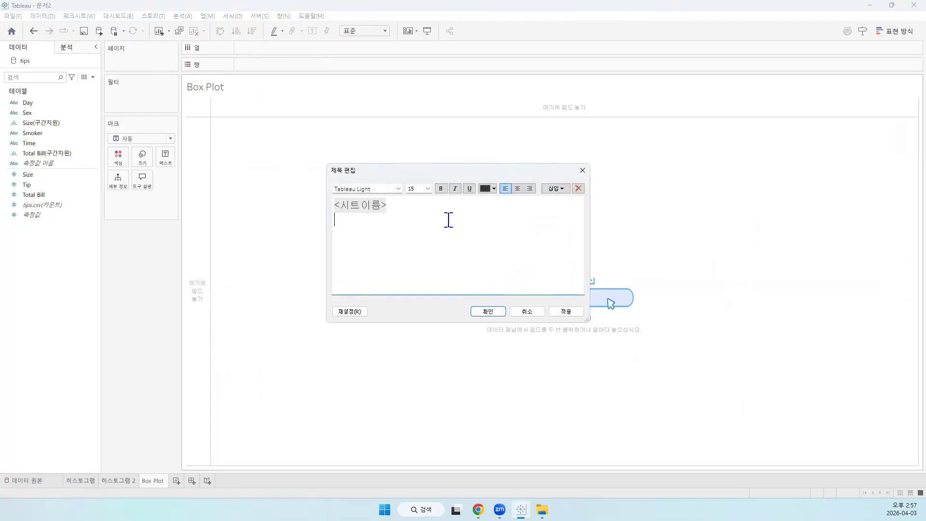
pyautogui.write('팁의')
pyautogui.press('BackSpace')
pyautogui.write('box plot')
pyautogui.hotkey('ctrl', 'a')
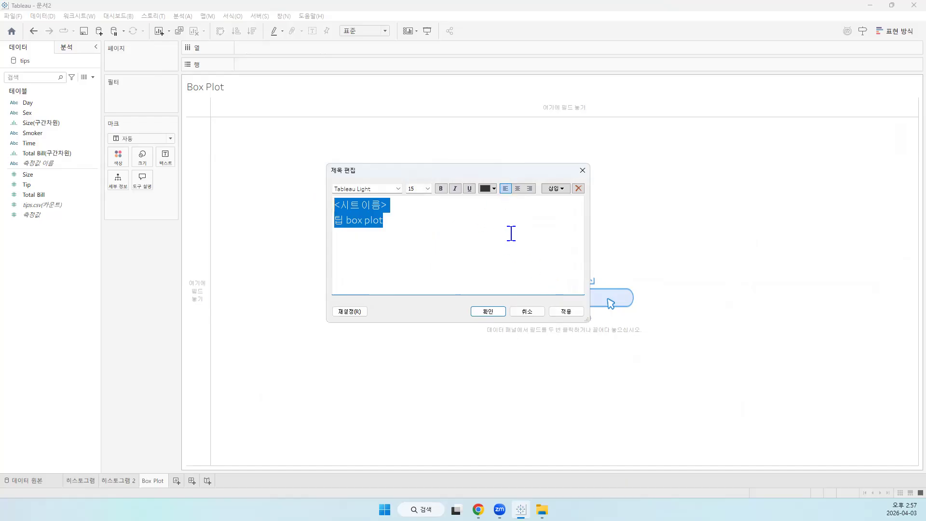
pyautogui.click(518, 189)
# Set the 팁 box plot line to size 16 and the sheet name to bold size 20, and apply the title
pyautogui.moveTo(521, 222); pyautogui.dragTo(394, 222)
pyautogui.click(417, 188)
pyautogui.click(428, 188)
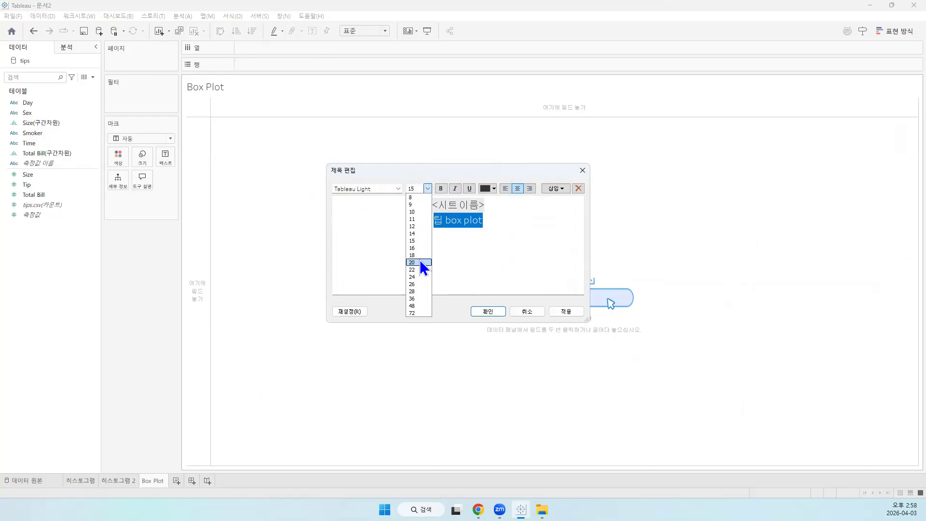
pyautogui.click(420, 248)
pyautogui.moveTo(492, 205); pyautogui.dragTo(432, 205)
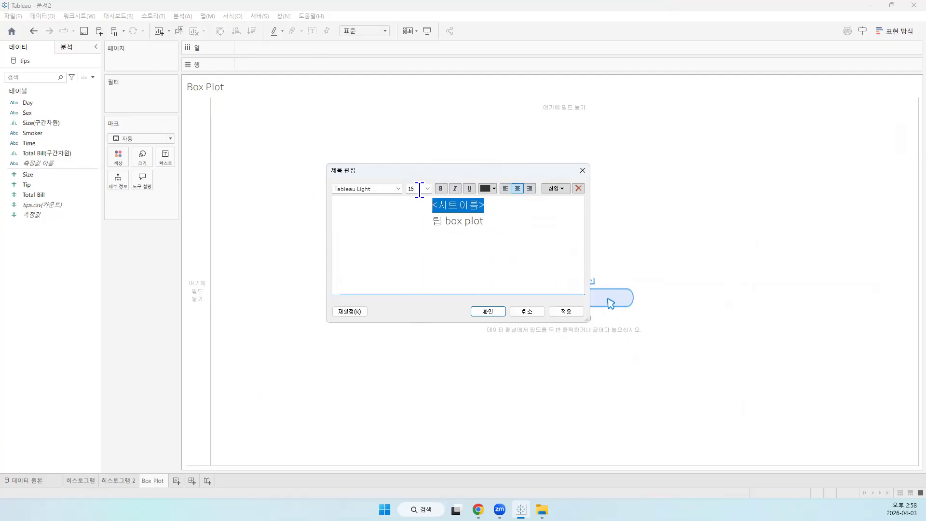
pyautogui.click(429, 188)
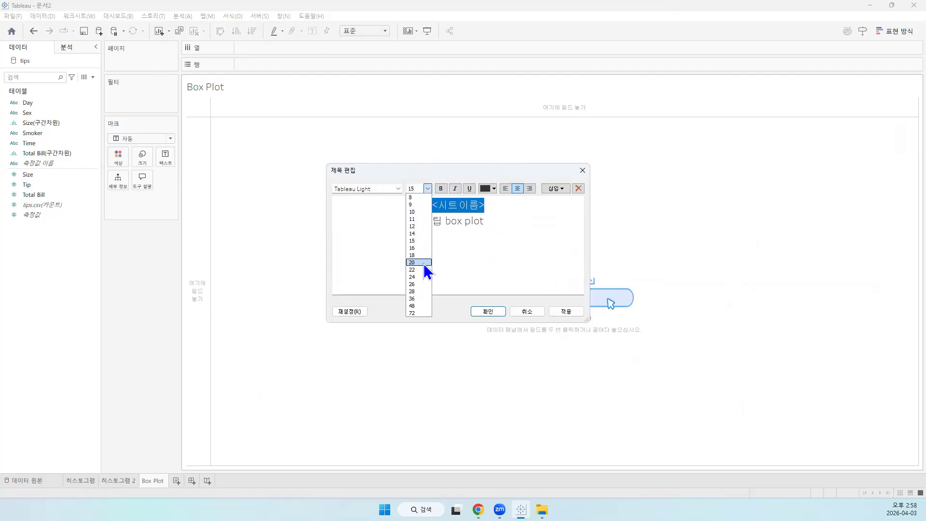
pyautogui.click(423, 262)
pyautogui.click(440, 188)
pyautogui.click(567, 311)
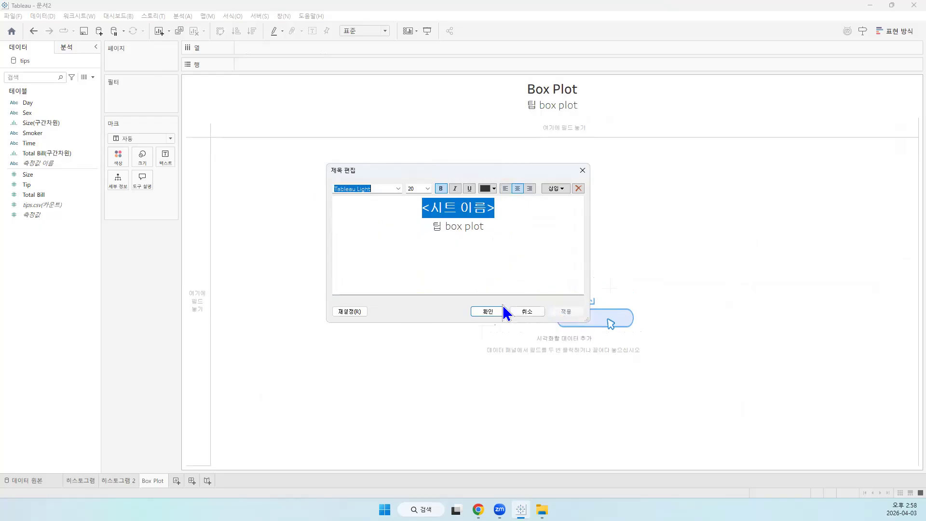
pyautogui.click(489, 312)
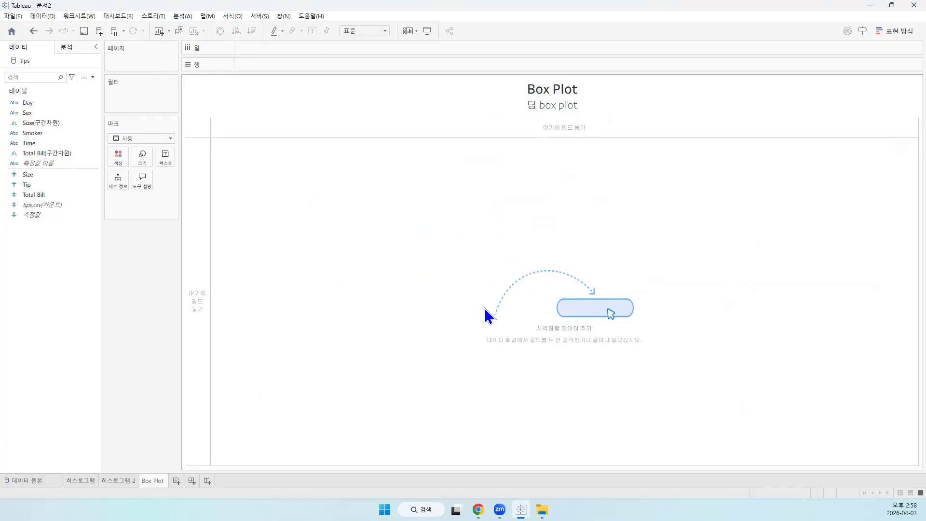
# Open the list of chart types for the Box Plot worksheet and switch to the browser
pyautogui.click(896, 31)
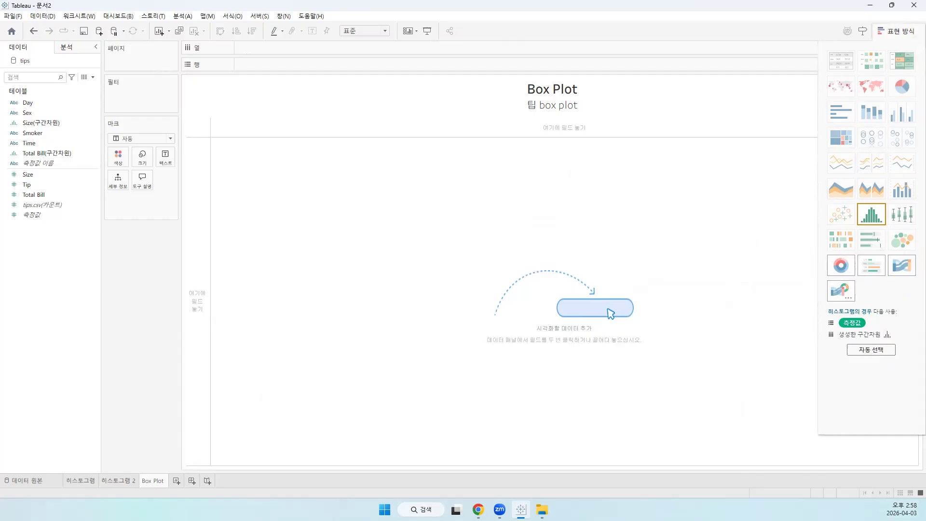
pyautogui.hotkey('alt', 'Tab')
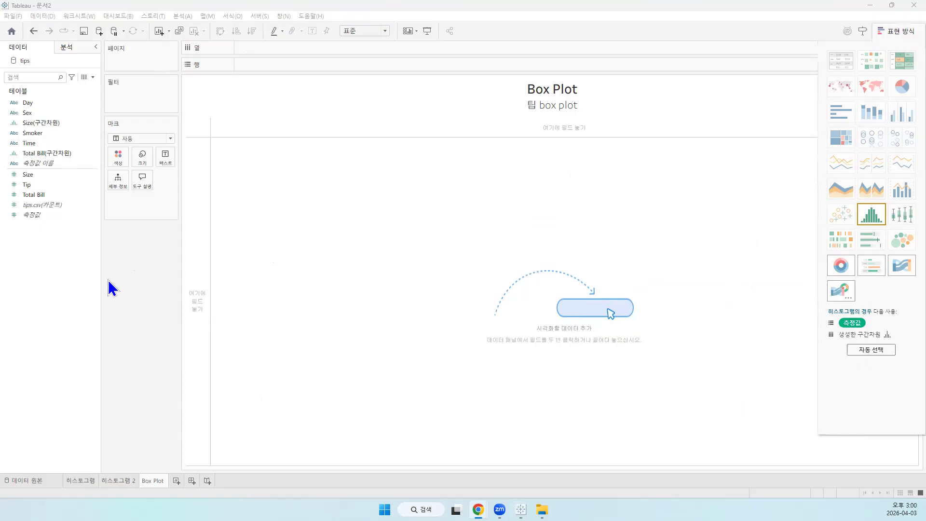
# Place Tip on the rows of the Box Plot worksheet and try to apply the box plot chart type
pyautogui.click(26, 188)
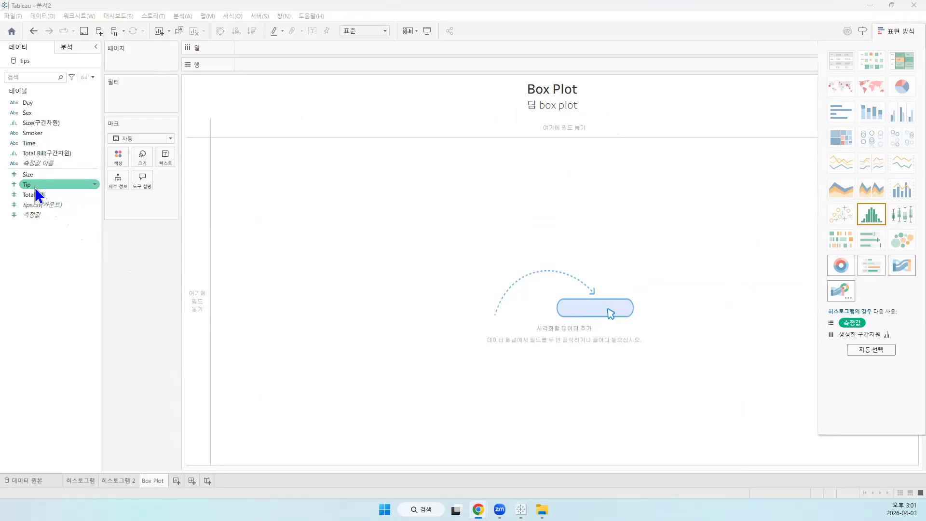
pyautogui.moveTo(30, 185)
pyautogui.mouseDown()
pyautogui.moveTo(290, 68)
pyautogui.moveTo(231, 57)
pyautogui.moveTo(251, 65)
pyautogui.mouseUp()
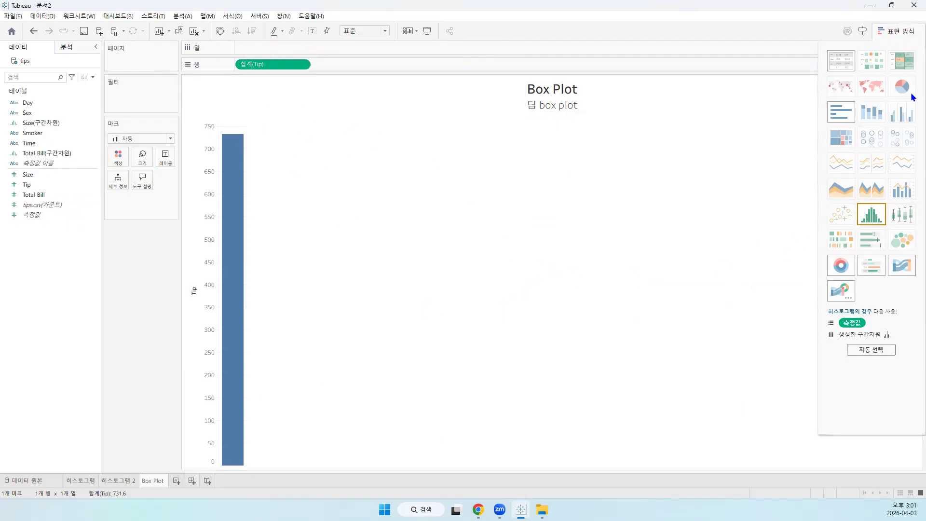
pyautogui.click(906, 217)
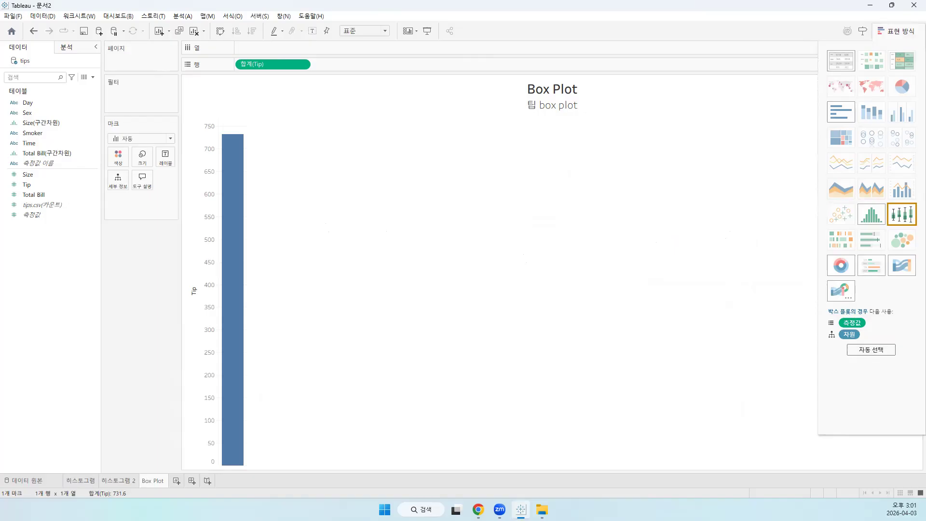
# Check which measure aggregations are available for Tip on the rows
pyautogui.click(303, 64)
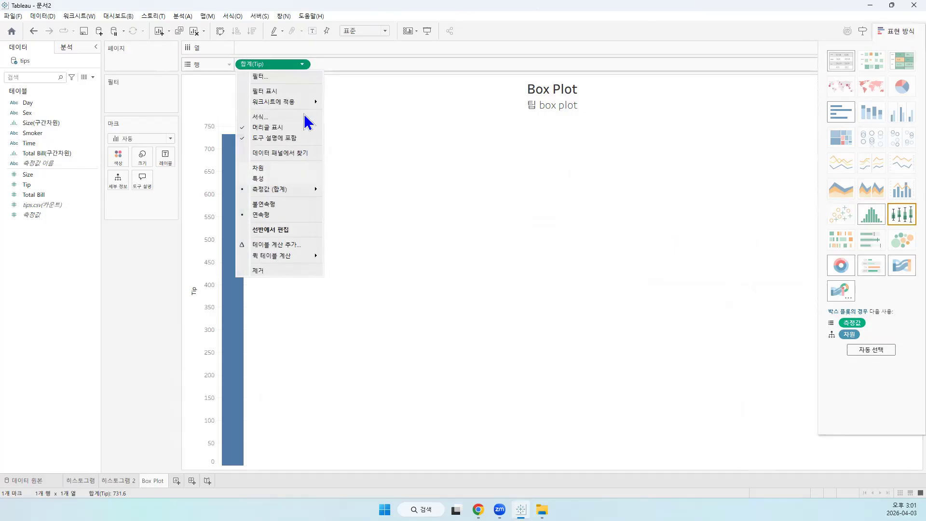
pyautogui.moveTo(307, 192)
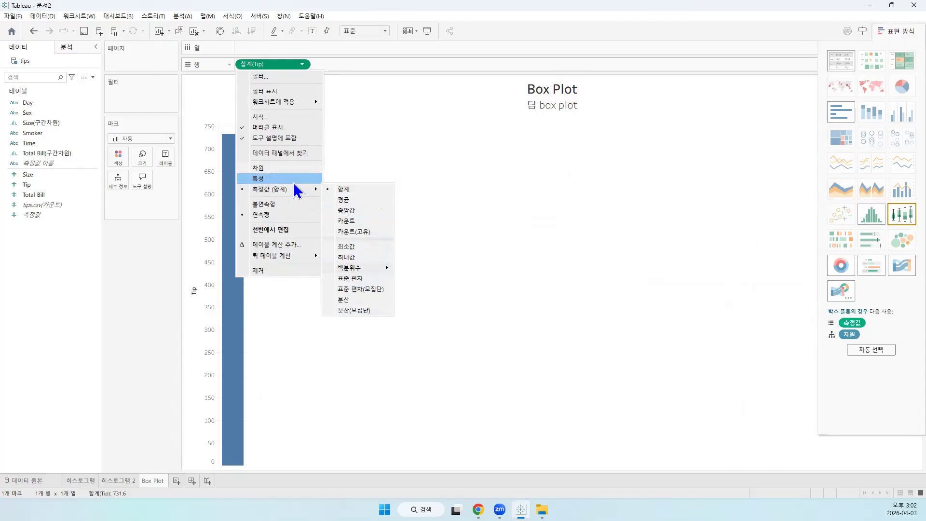
pyautogui.click(407, 163)
# Switch the Tip chart to a horizontal layout on the columns and return Tip to the rows
pyautogui.moveTo(266, 64); pyautogui.dragTo(271, 47)
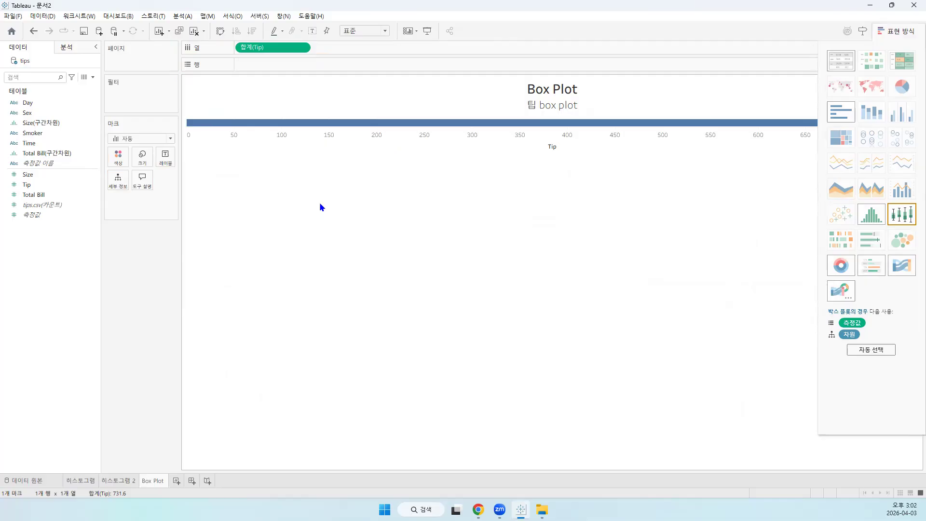
pyautogui.moveTo(273, 47); pyautogui.dragTo(270, 63)
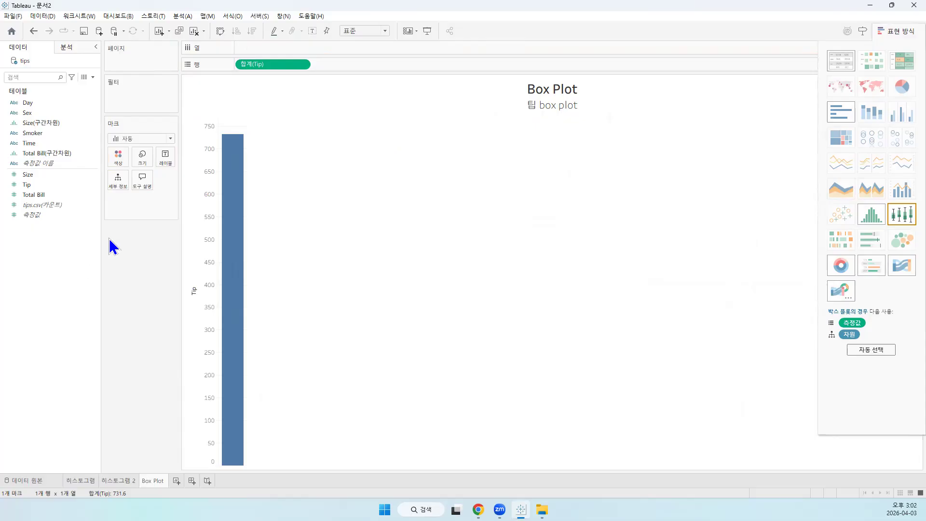
pyautogui.moveTo(45, 194); pyautogui.dragTo(230, 64)
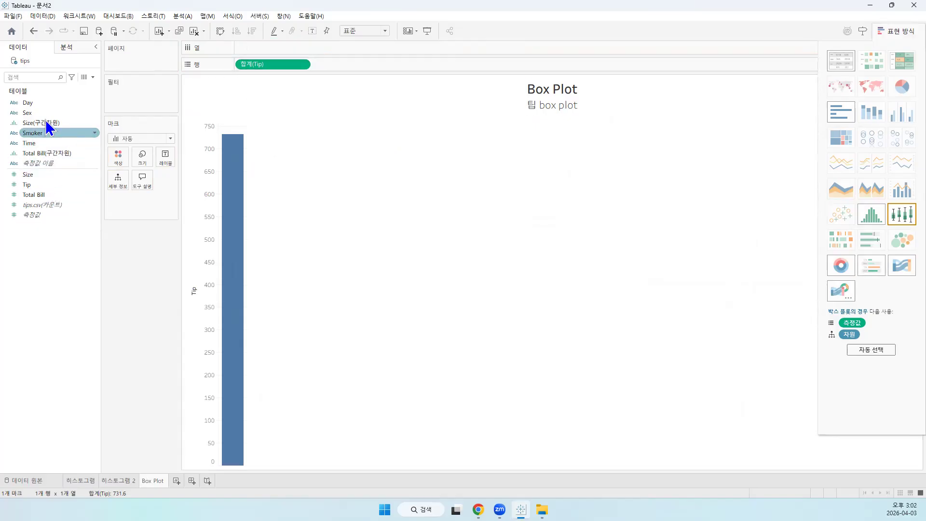
# Split Tip by Sex on the columns and convert the bar chart to a box plot
pyautogui.moveTo(44, 113); pyautogui.dragTo(262, 47)
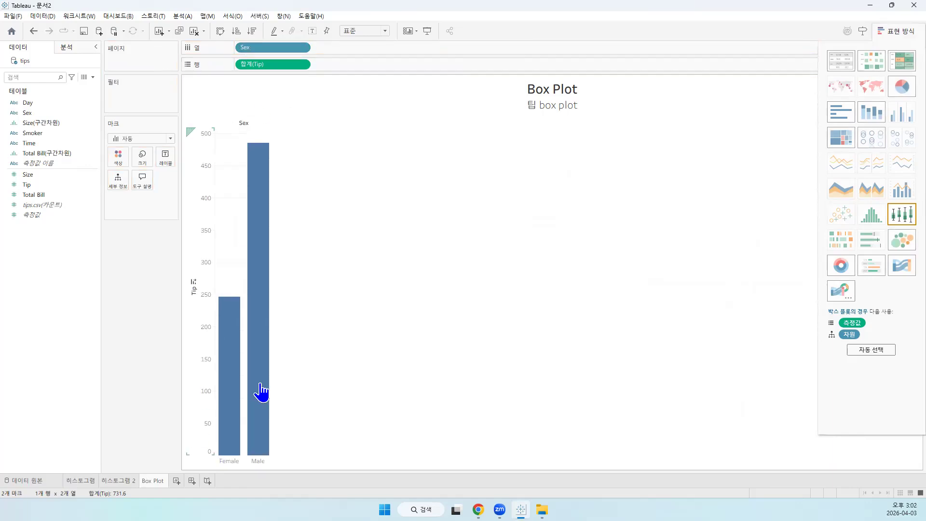
pyautogui.click(900, 216)
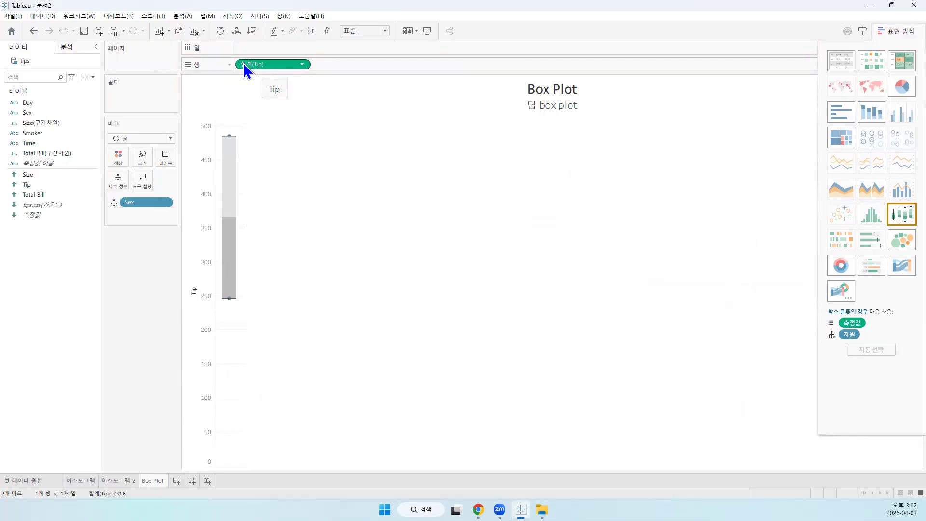
# Look through the field options of Tip in the box plot split by Sex
pyautogui.click(303, 64)
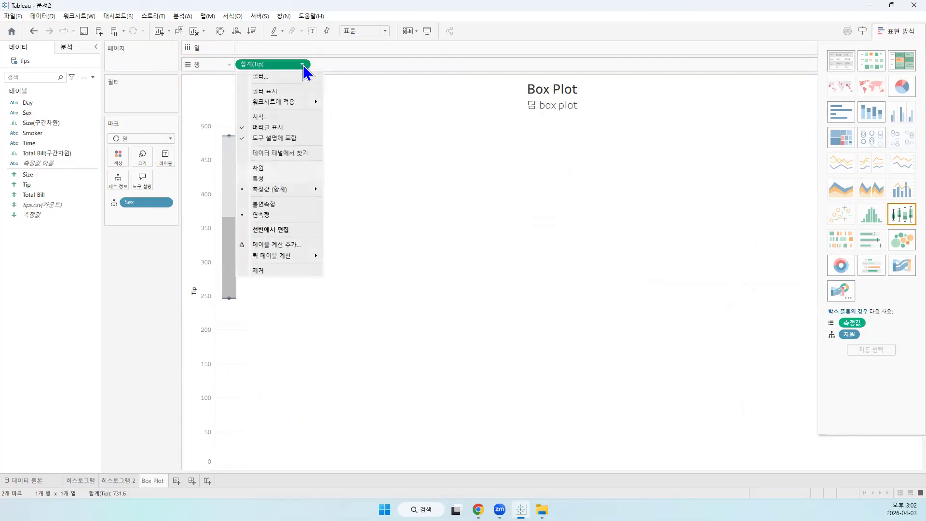
pyautogui.click(379, 100)
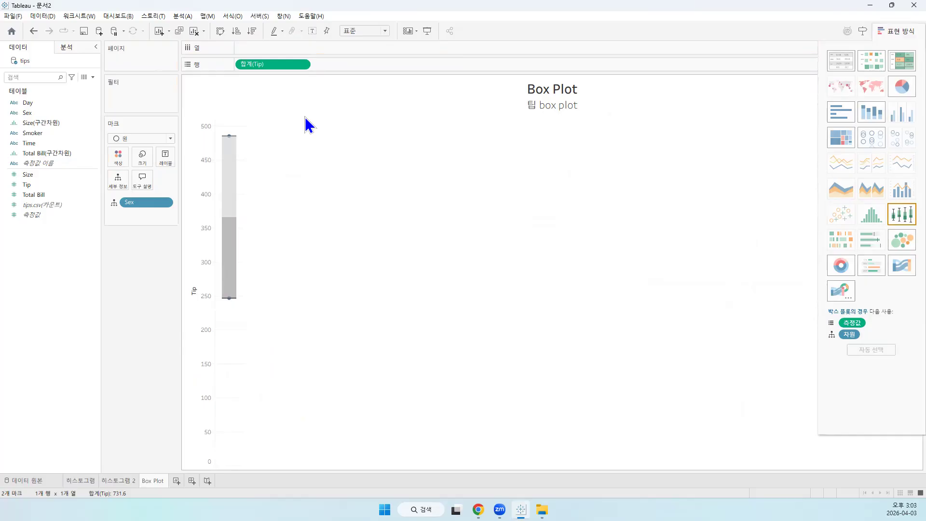
pyautogui.click(302, 64)
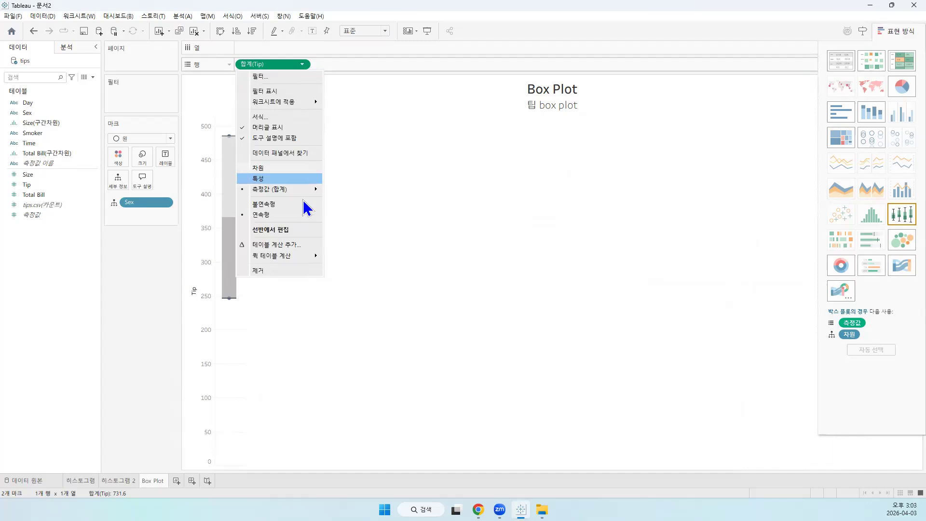
pyautogui.moveTo(307, 188)
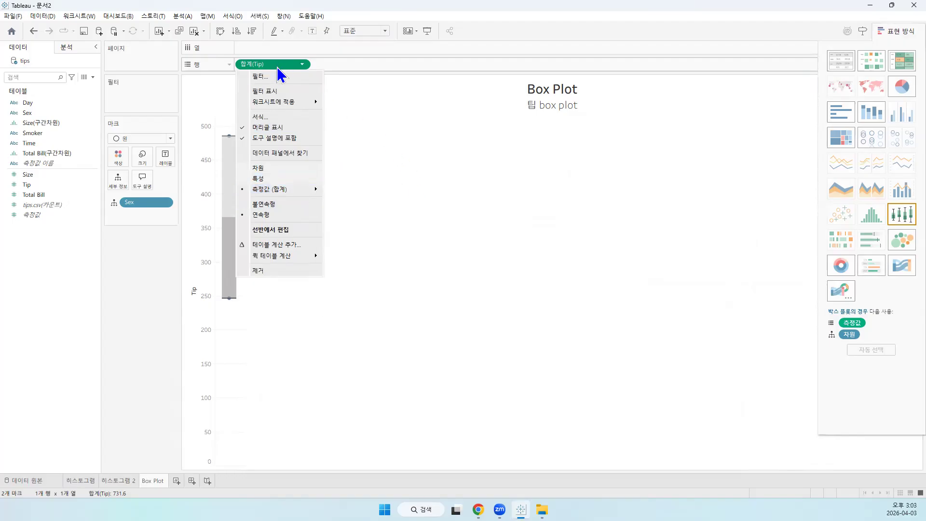
pyautogui.click(131, 292)
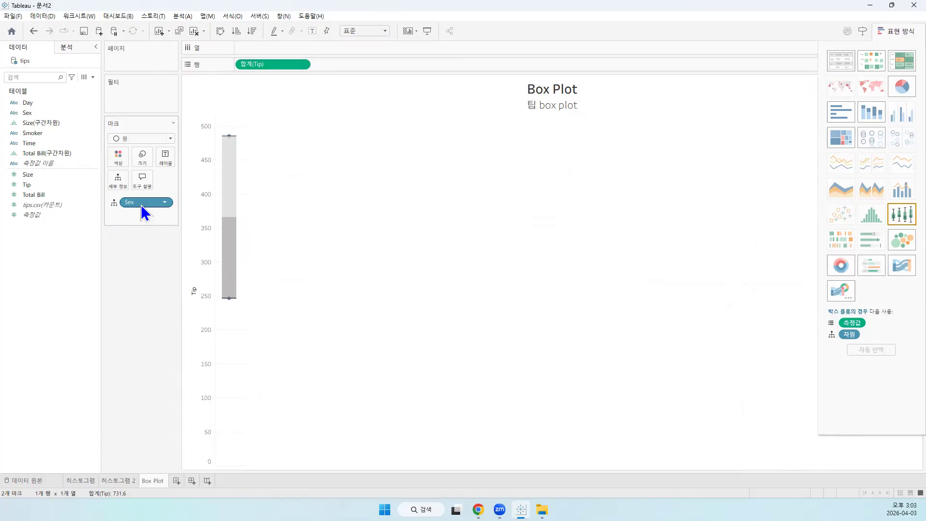
# Remove Sex and Tip from the worksheet and place Tip on the rows again
pyautogui.moveTo(141, 202); pyautogui.dragTo(139, 312)
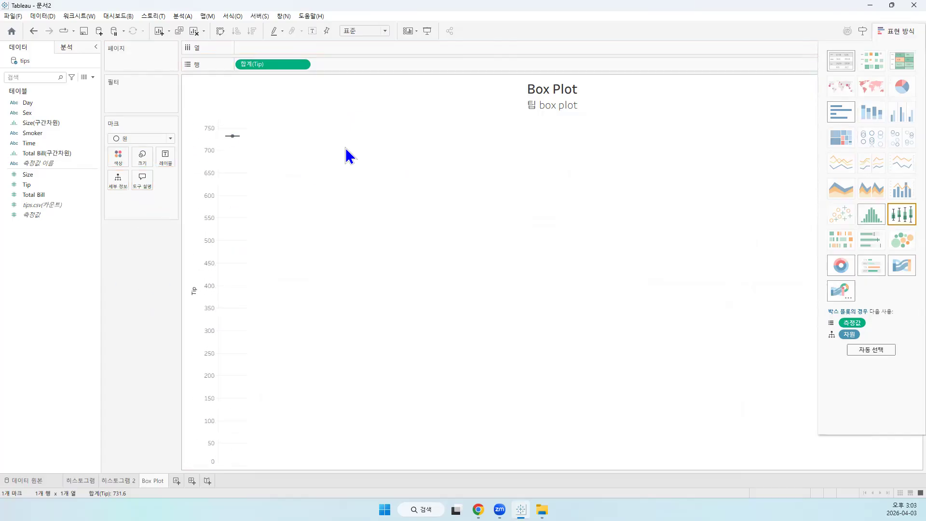
pyautogui.moveTo(279, 67); pyautogui.dragTo(150, 260)
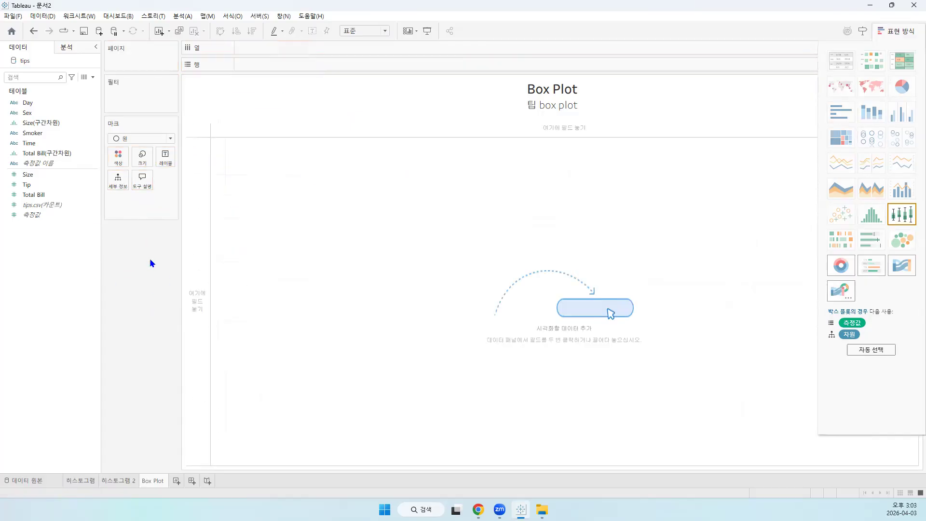
pyautogui.click(32, 184)
pyautogui.moveTo(32, 183)
pyautogui.mouseDown()
pyautogui.moveTo(279, 69)
pyautogui.moveTo(268, 65)
pyautogui.mouseUp()
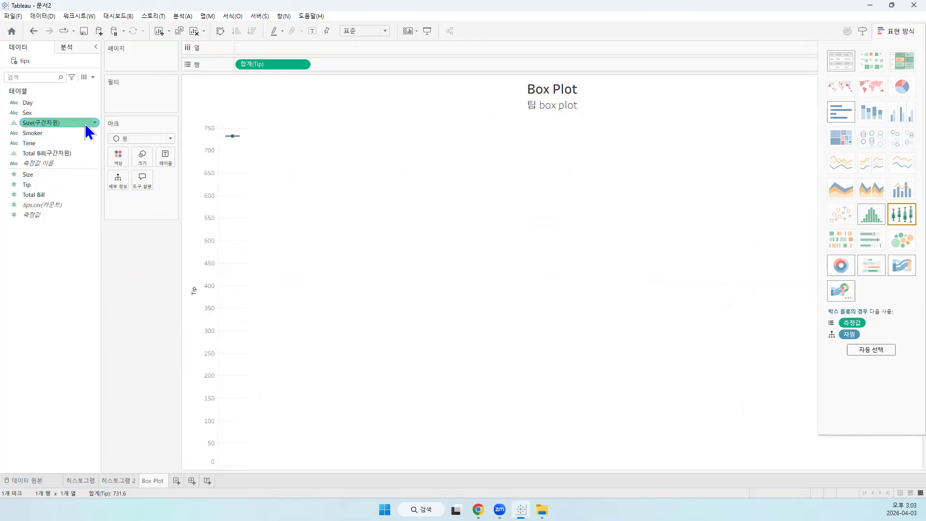
# Set the mark type to automatic (자동) and convert Tip on the rows to a dimension (차원)
pyautogui.click(162, 137)
pyautogui.click(154, 148)
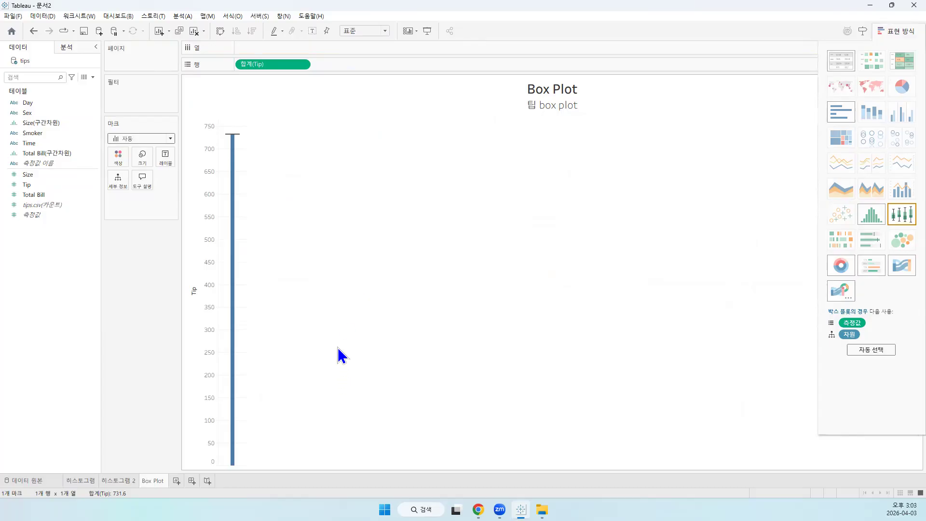
pyautogui.click(302, 67)
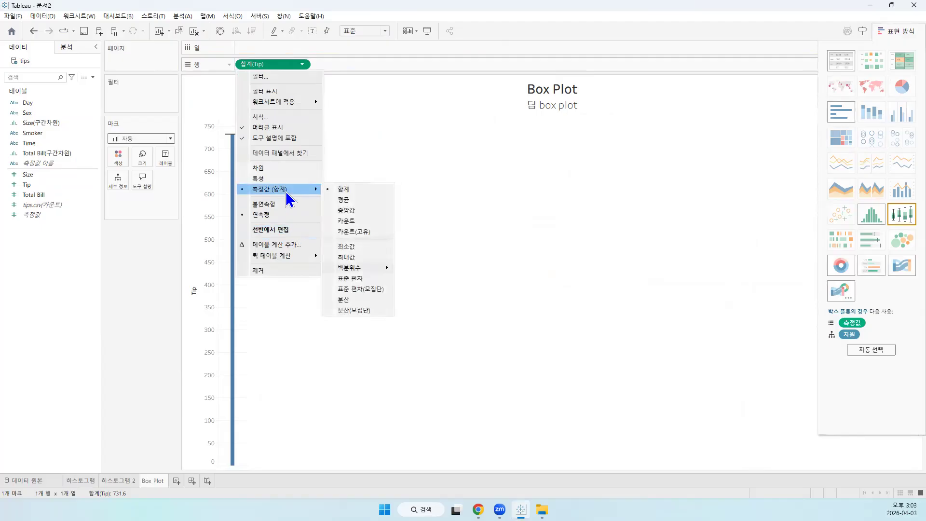
pyautogui.click(270, 168)
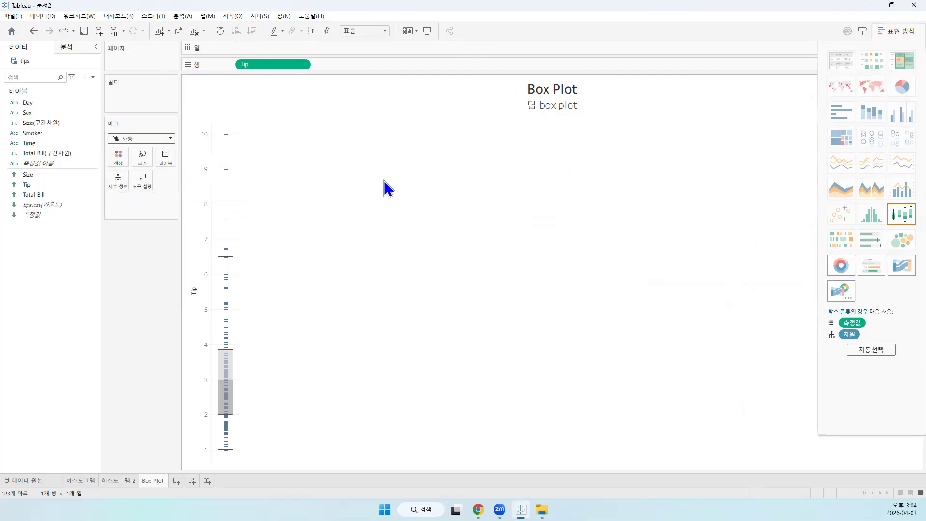
# Replace the Tip dimension on the rows with Tip aggregated as a sum
pyautogui.moveTo(278, 65); pyautogui.dragTo(144, 283)
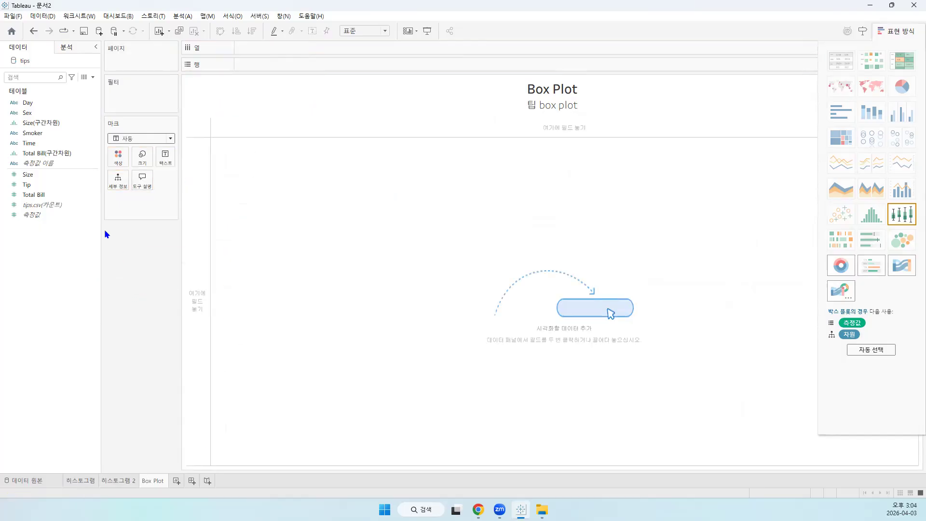
pyautogui.moveTo(30, 186); pyautogui.dragTo(268, 65)
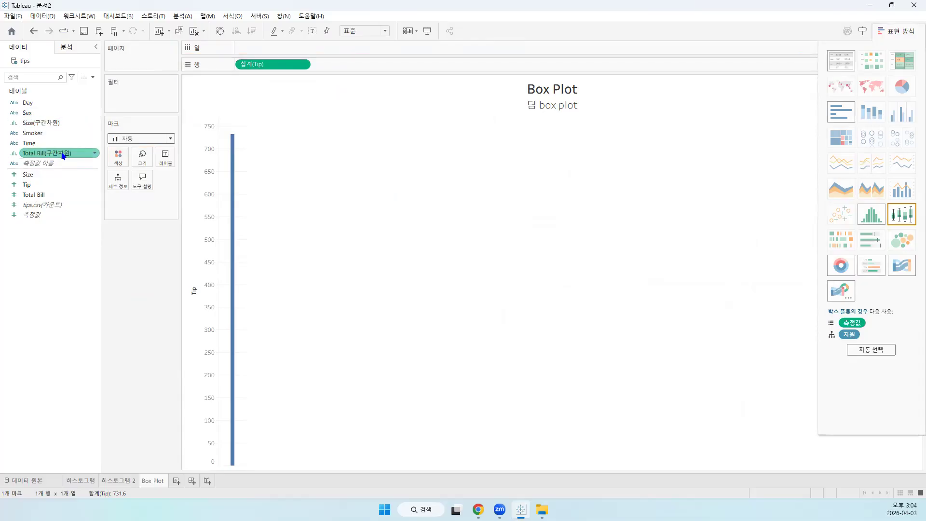
# Build a box plot of Tip with Total Bill(구간차원) as the detail field
pyautogui.moveTo(63, 156); pyautogui.dragTo(117, 186)
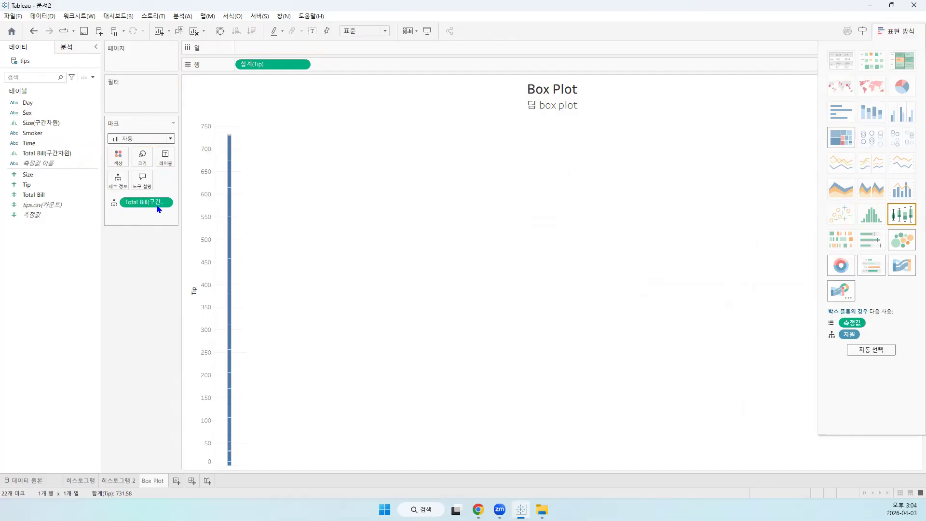
pyautogui.click(899, 221)
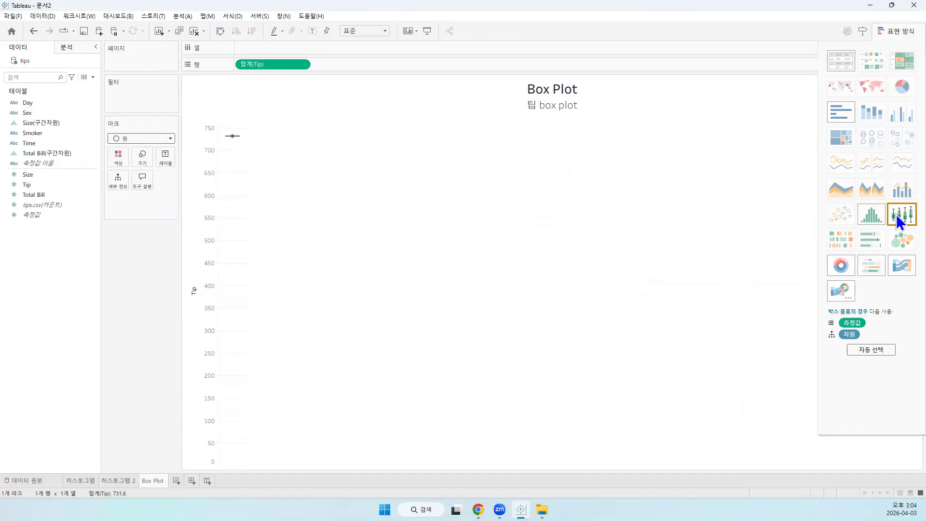
pyautogui.click(898, 221)
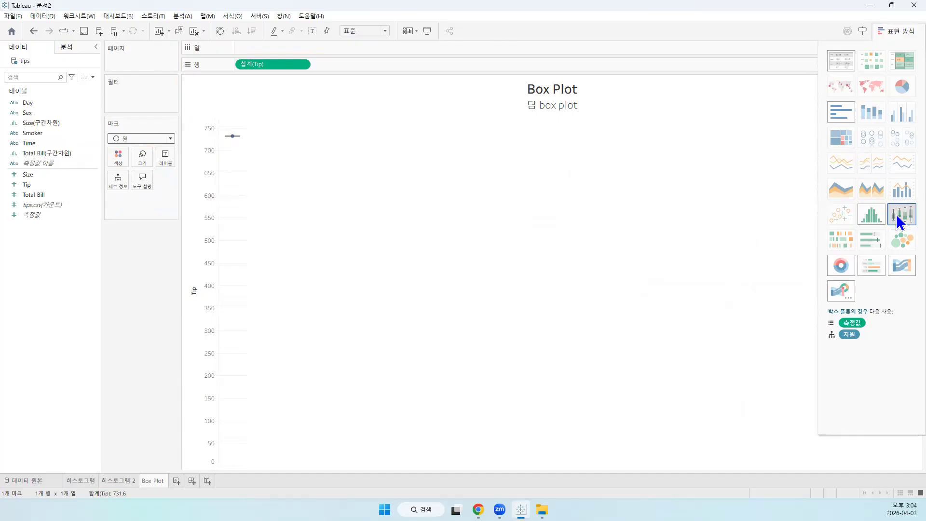
pyautogui.click(77, 154)
pyautogui.moveTo(76, 151); pyautogui.dragTo(118, 181)
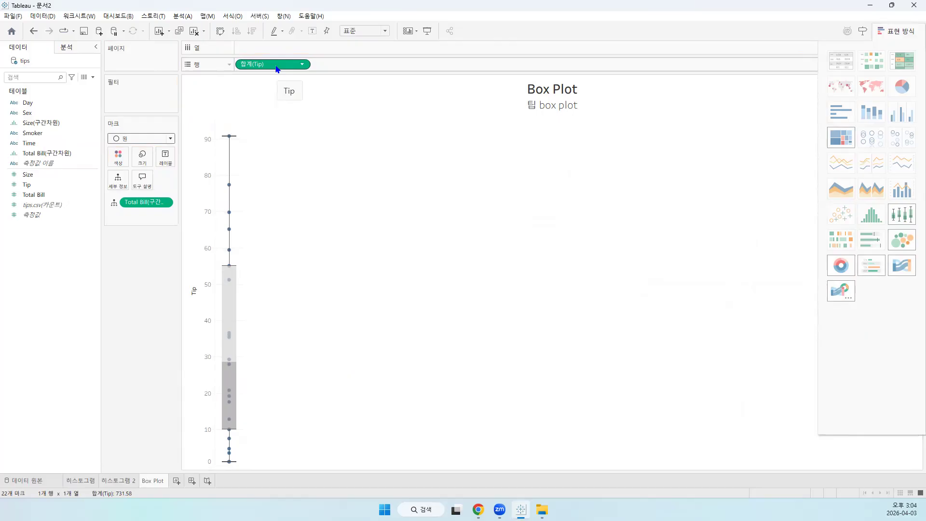
# Examine the tooltips of the Tip box plot for its whiskers, hinges, median and individual points
pyautogui.moveTo(231, 137)
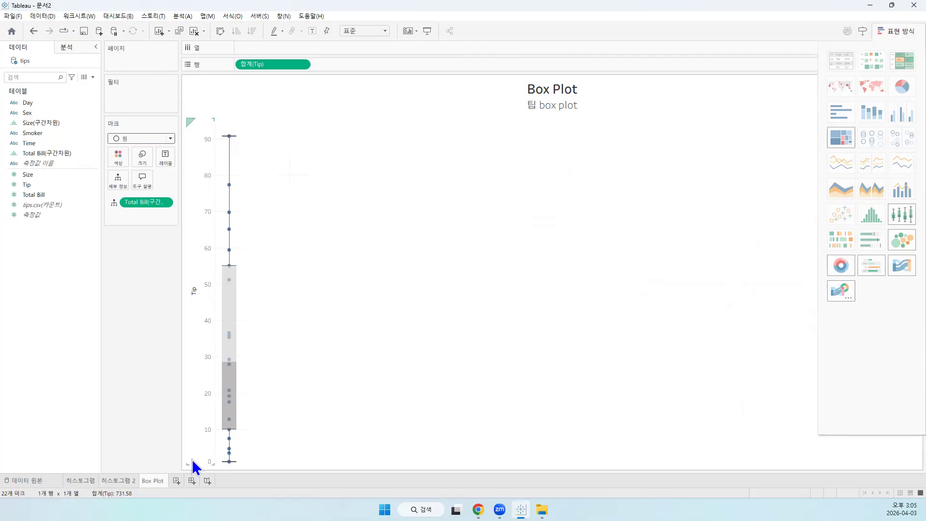
pyautogui.moveTo(229, 463)
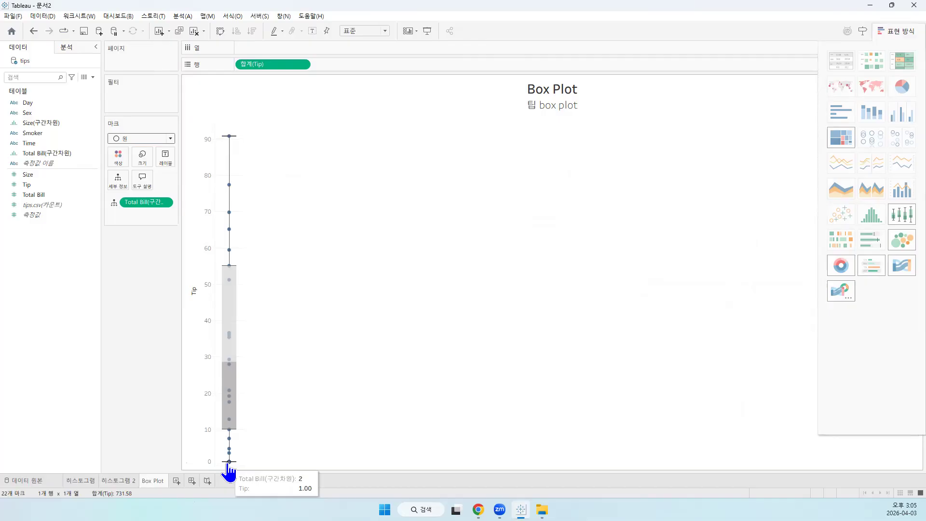
pyautogui.moveTo(229, 432)
pyautogui.moveTo(236, 278)
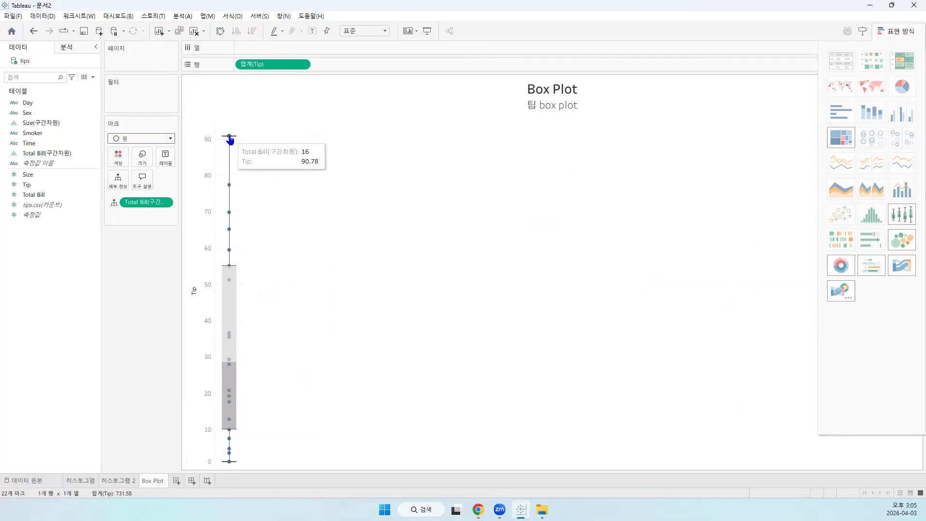
pyautogui.moveTo(230, 187)
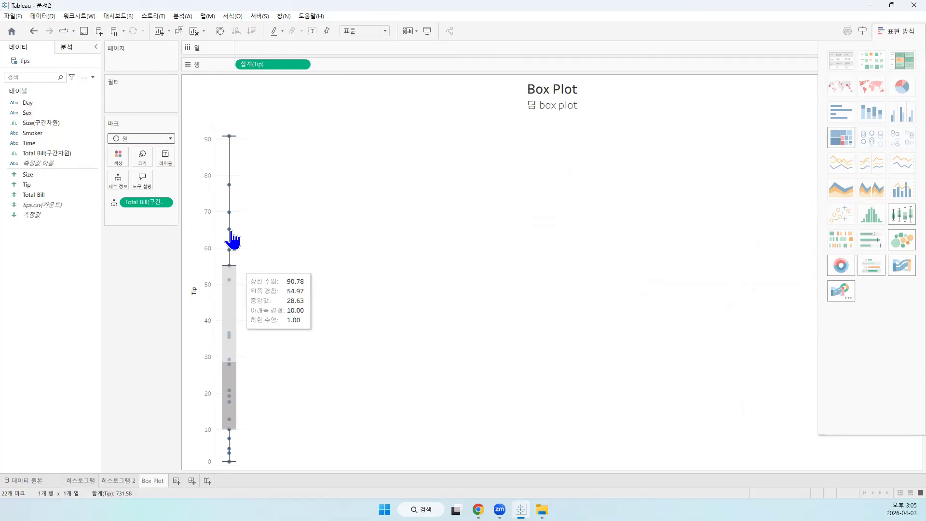
# Clear Total Bill(구간차원) and Tip from the worksheet and place Tip back on the rows
pyautogui.moveTo(153, 203); pyautogui.dragTo(156, 285)
pyautogui.moveTo(258, 63); pyautogui.dragTo(154, 305)
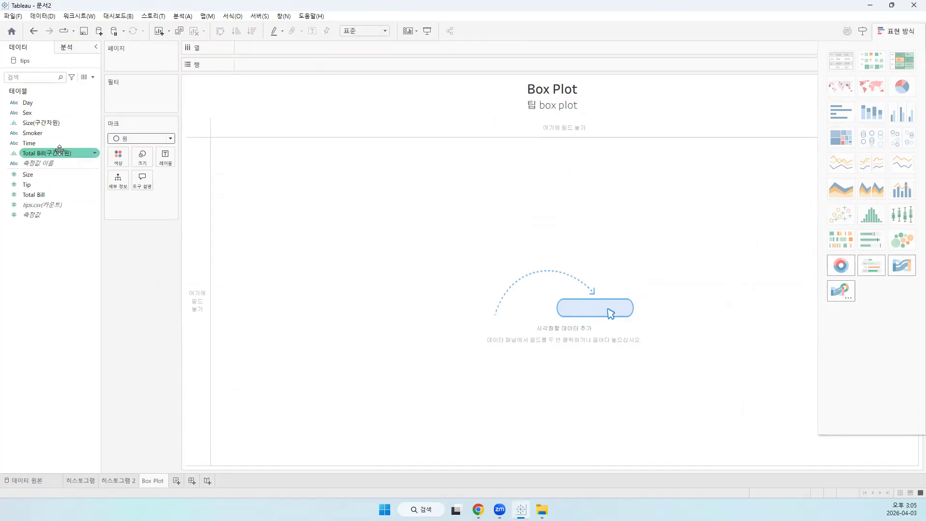
pyautogui.moveTo(28, 185); pyautogui.dragTo(268, 62)
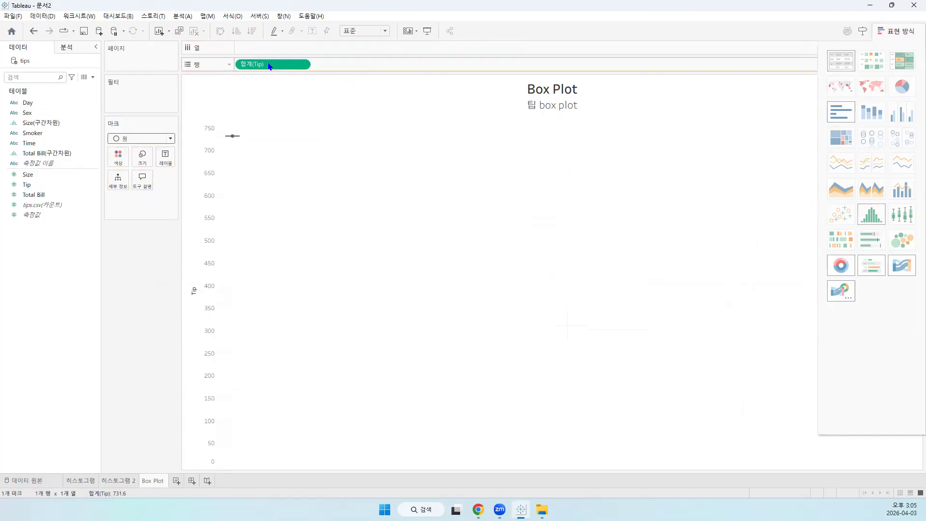
# Set the mark type of the Tip chart to automatic (자동)
pyautogui.click(138, 140)
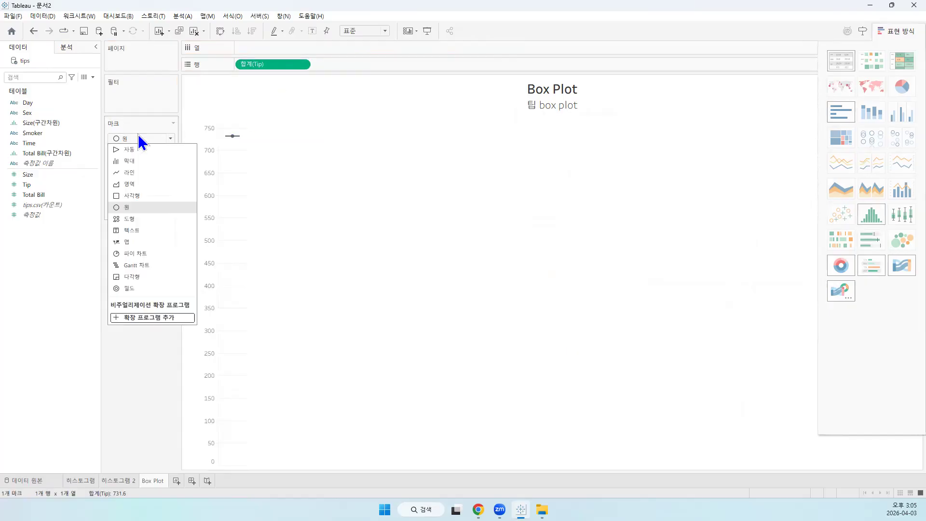
pyautogui.click(130, 149)
pyautogui.moveTo(234, 163)
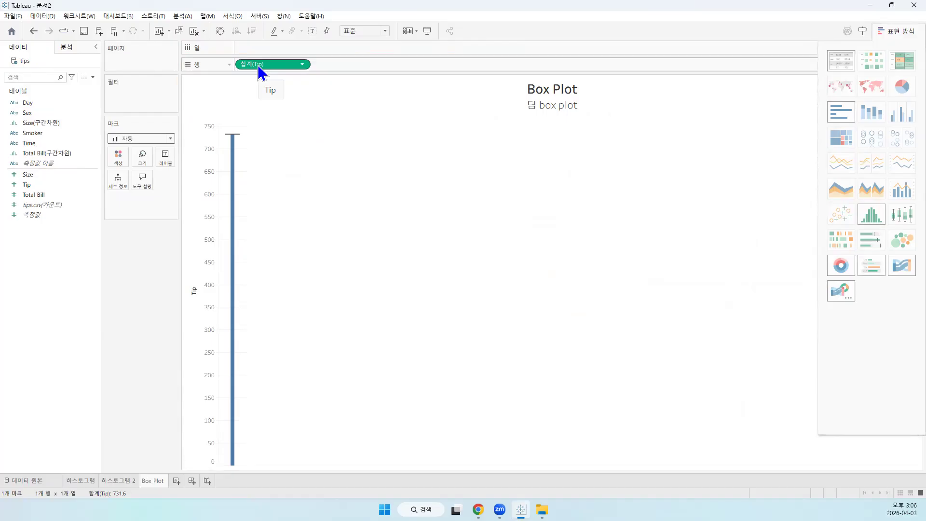
# Show Tip as a horizontal bar chart and move the Tip field back to the rows
pyautogui.click(843, 116)
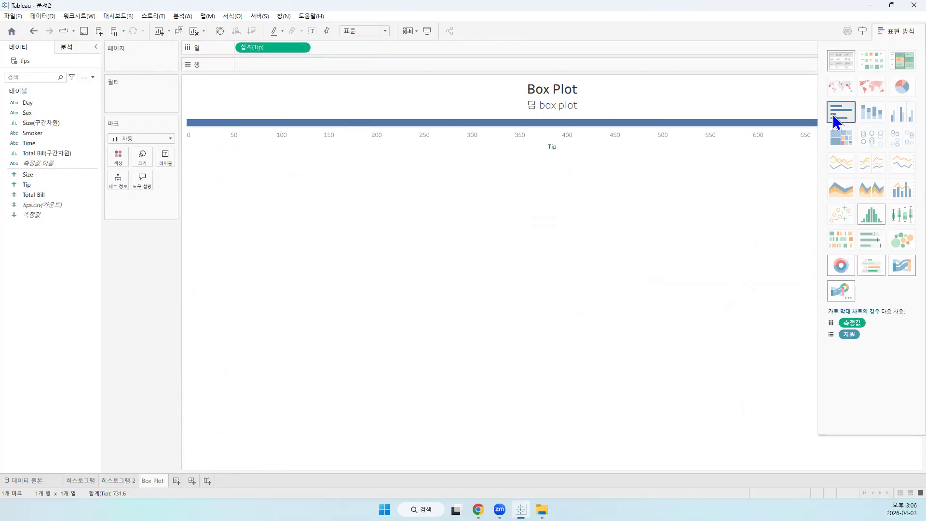
pyautogui.moveTo(284, 44); pyautogui.dragTo(285, 61)
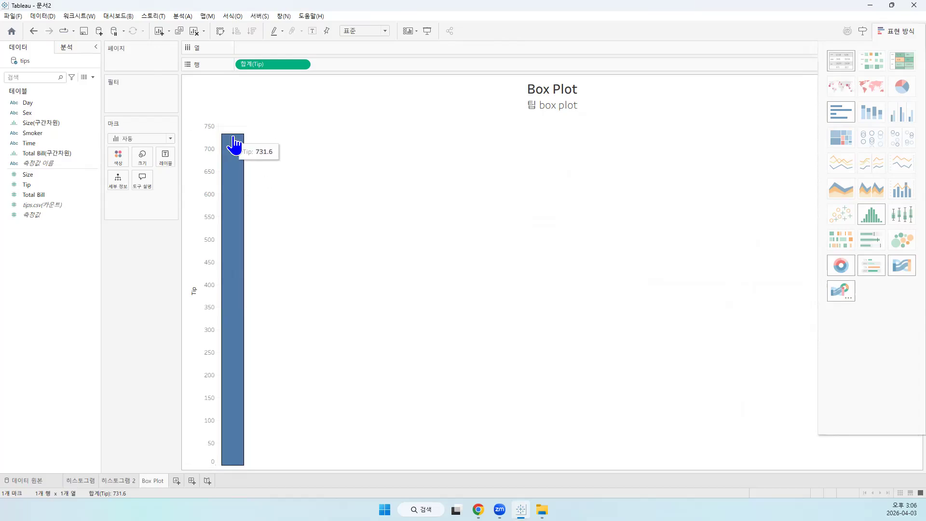
# Convert the Tip field on the rows from a summed measure to a dimension (차원)
pyautogui.click(302, 64)
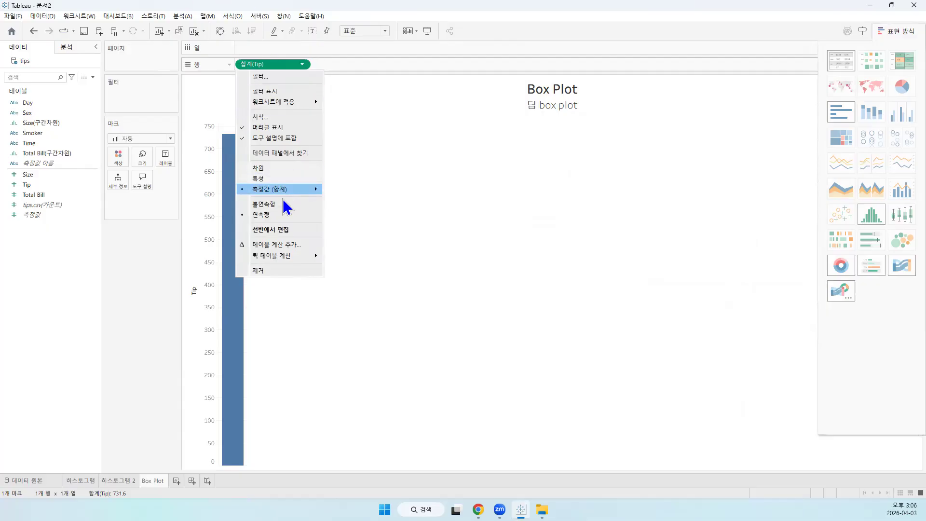
pyautogui.moveTo(293, 187)
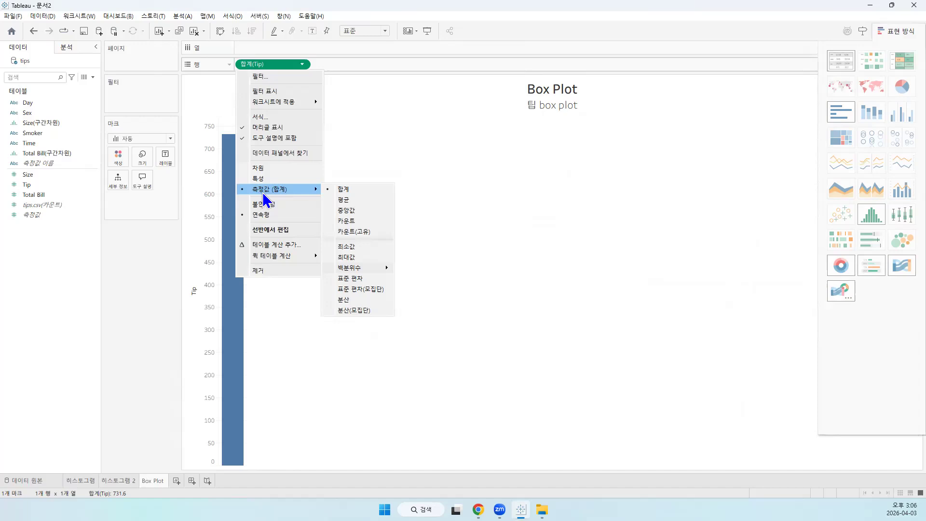
pyautogui.click(263, 168)
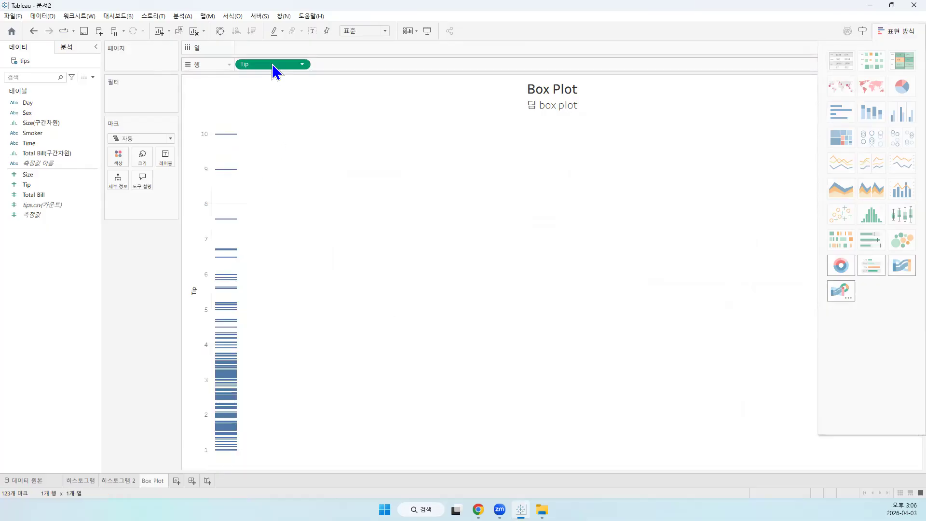
pyautogui.click(303, 65)
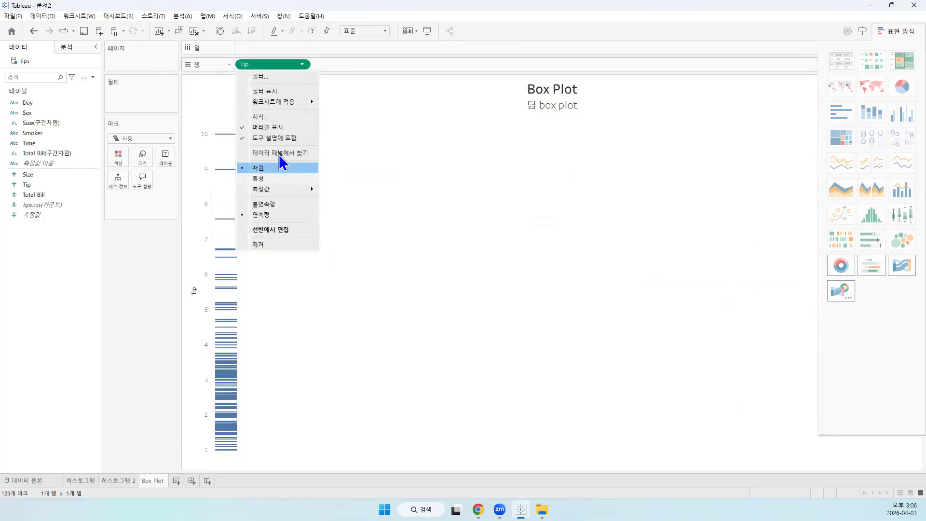
pyautogui.moveTo(264, 190)
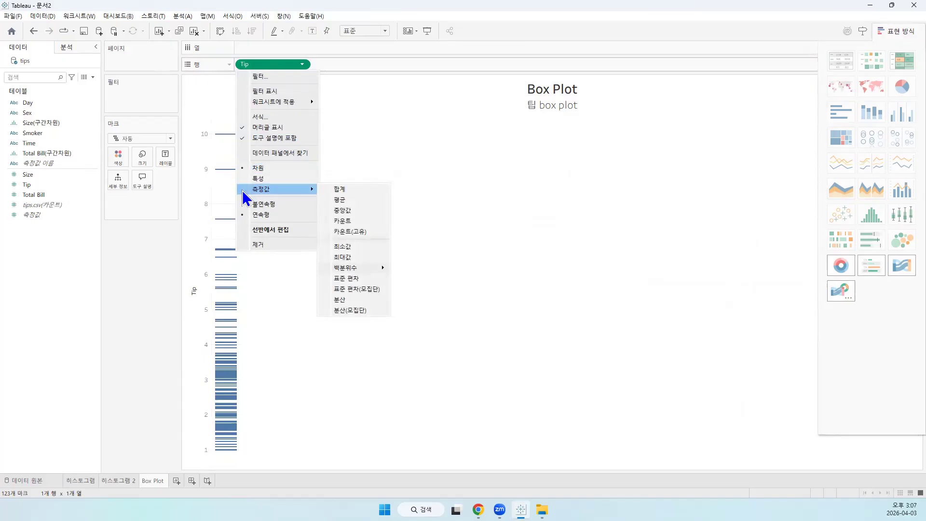
pyautogui.click(266, 168)
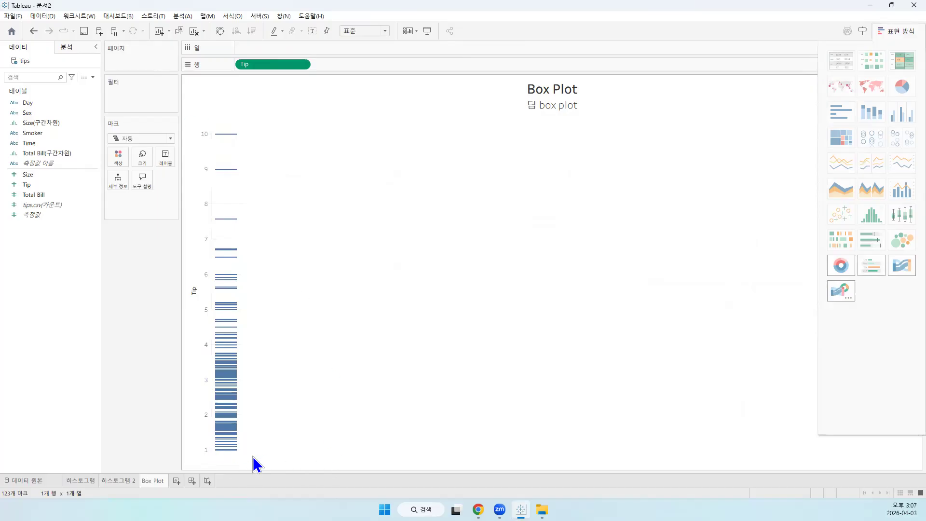
# Try to turn the chart of individual Tip values into a box plot (박스 플롯)
pyautogui.moveTo(236, 401)
pyautogui.moveTo(226, 454)
pyautogui.moveTo(216, 301)
pyautogui.moveTo(231, 139)
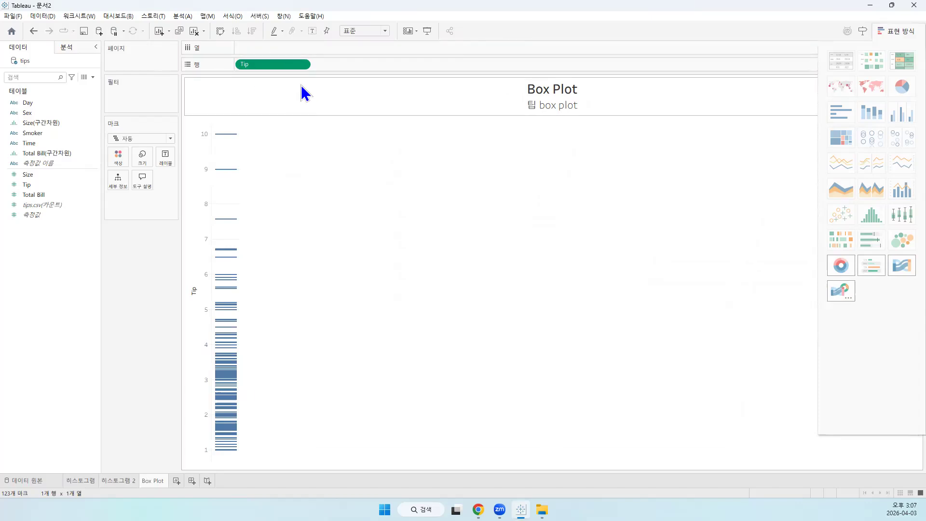
pyautogui.click(275, 67)
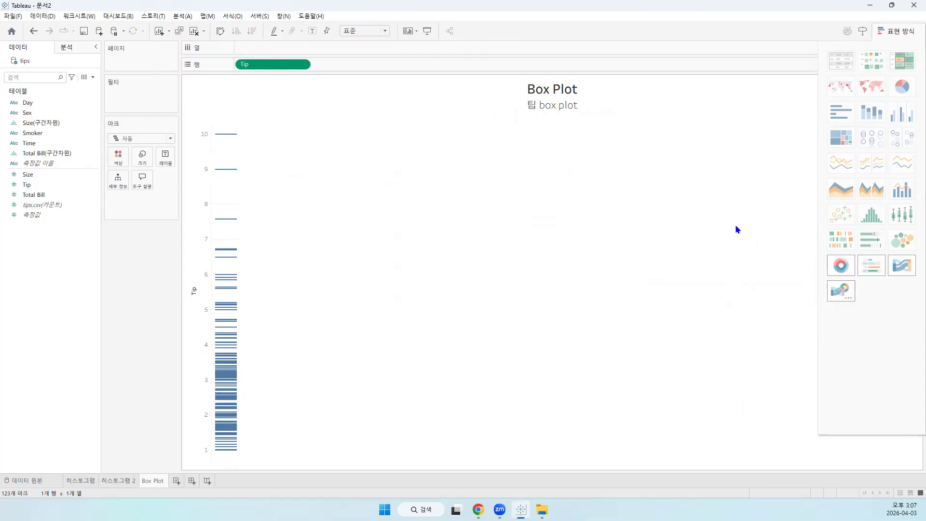
pyautogui.click(907, 216)
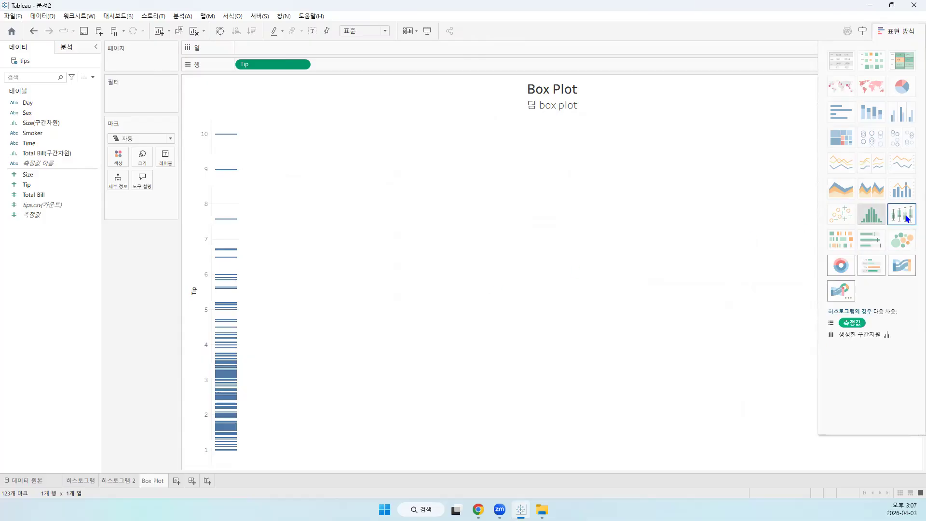
pyautogui.click(169, 139)
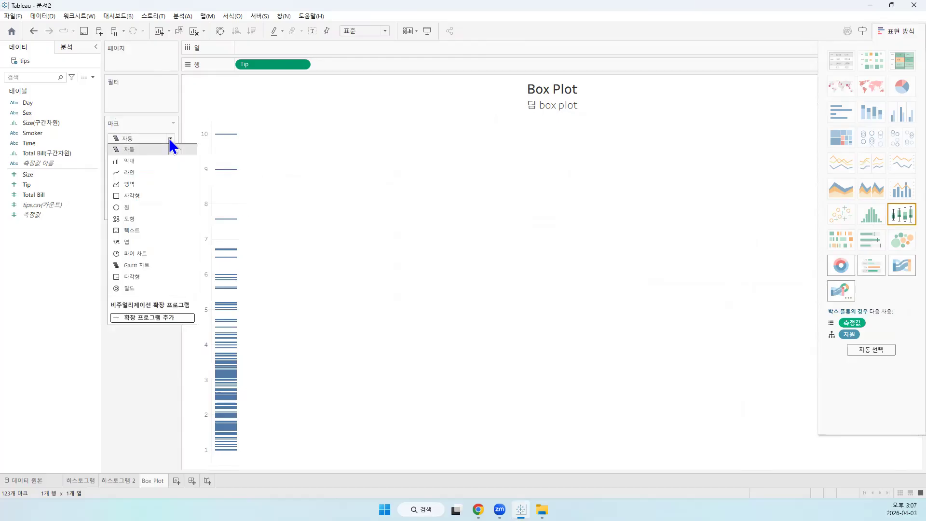
pyautogui.click(589, 227)
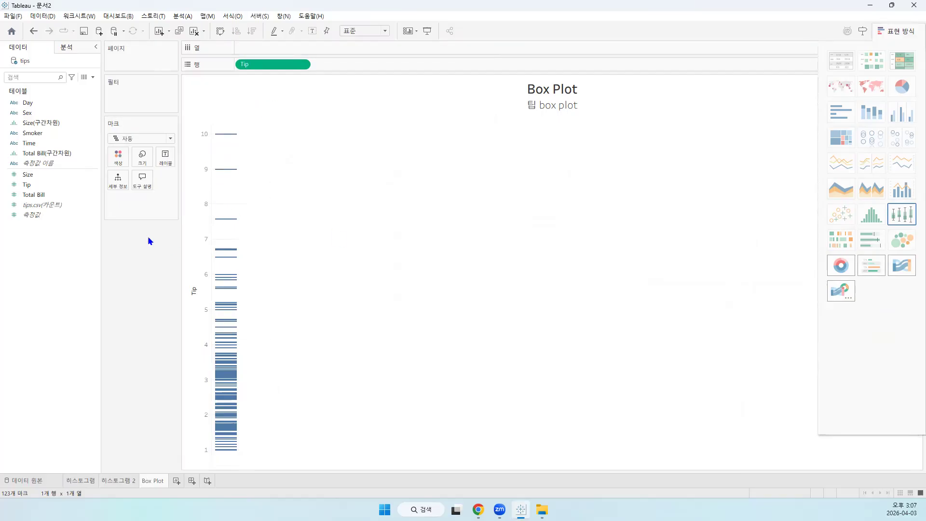
pyautogui.click(171, 138)
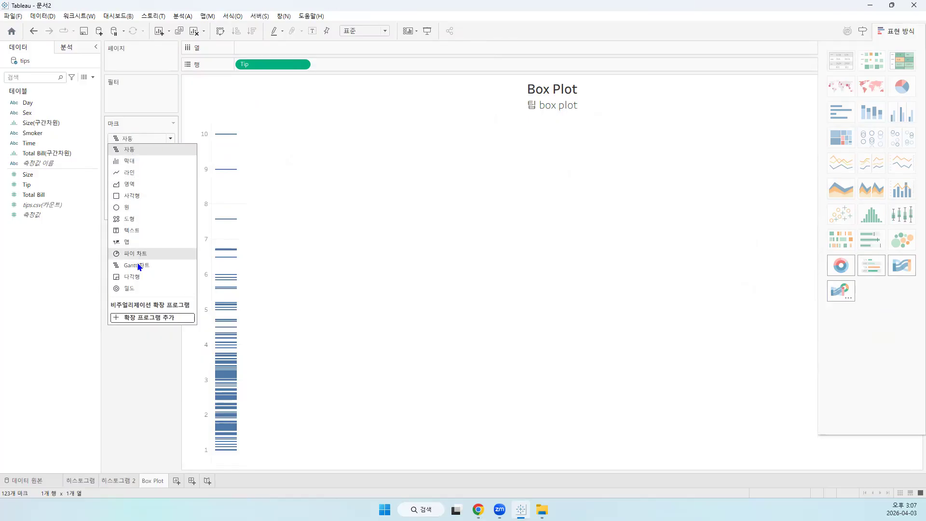
pyautogui.click(126, 390)
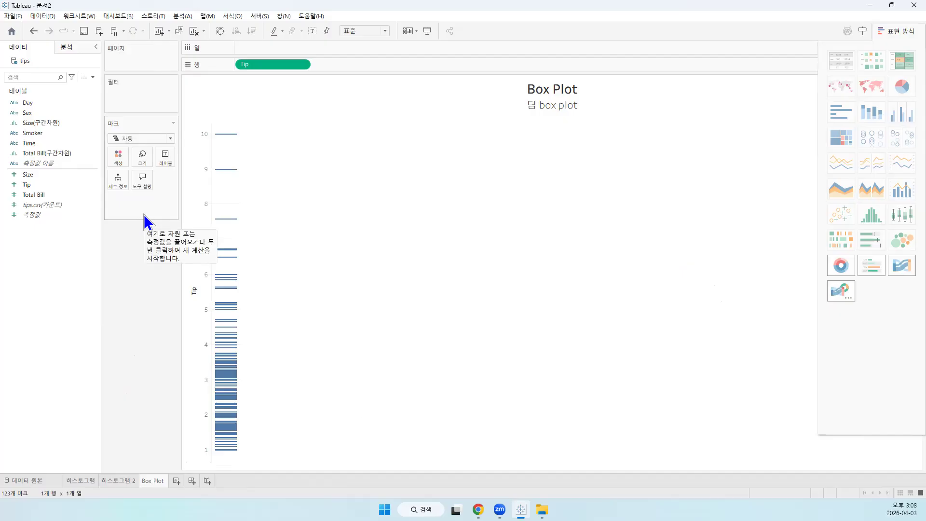
# Check the Tip field's options and try again to apply the box plot chart type to it
pyautogui.click(901, 217)
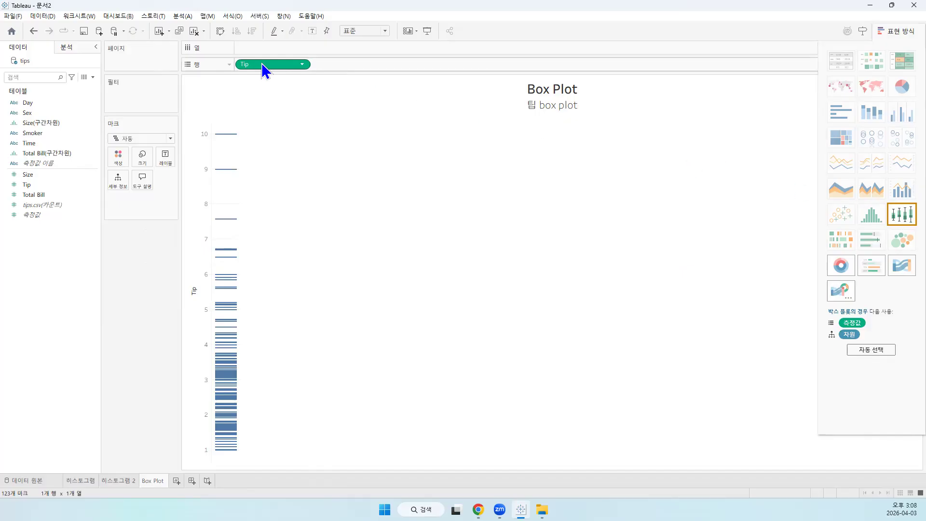
pyautogui.click(303, 65)
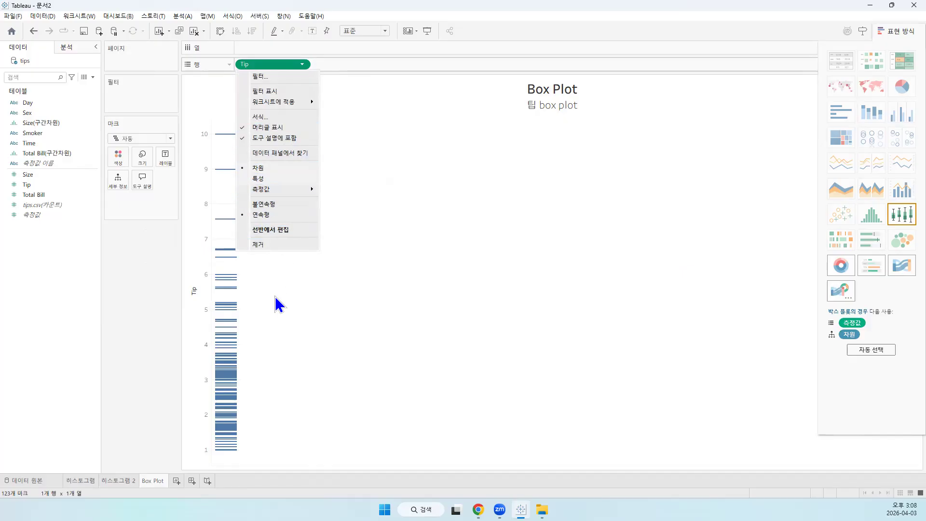
pyautogui.click(464, 303)
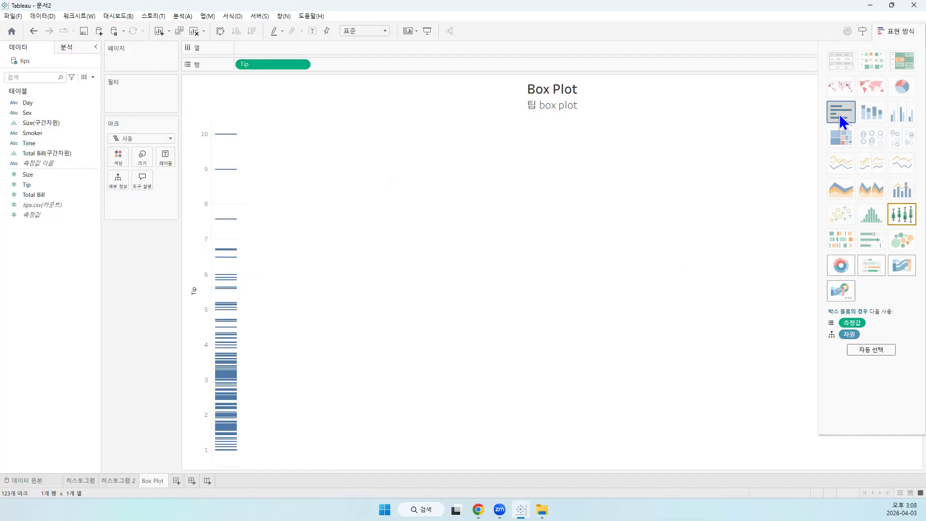
pyautogui.click(899, 216)
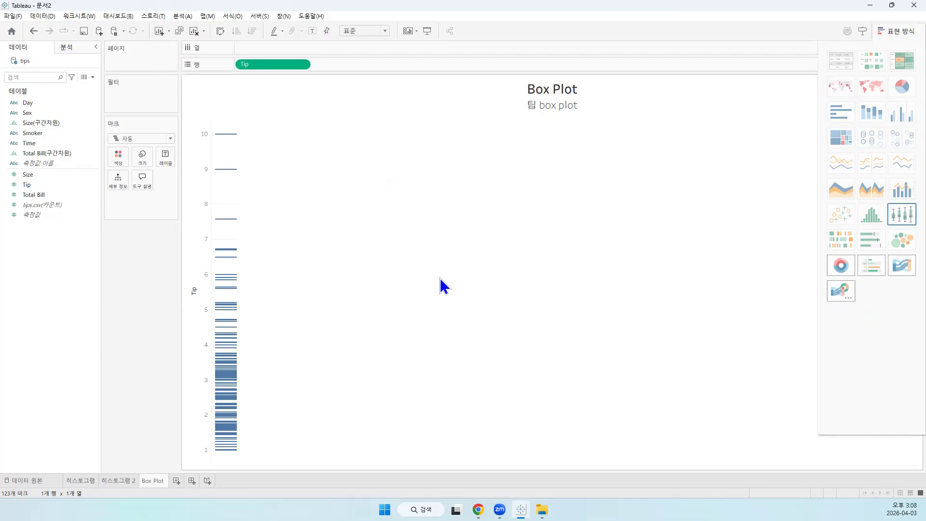
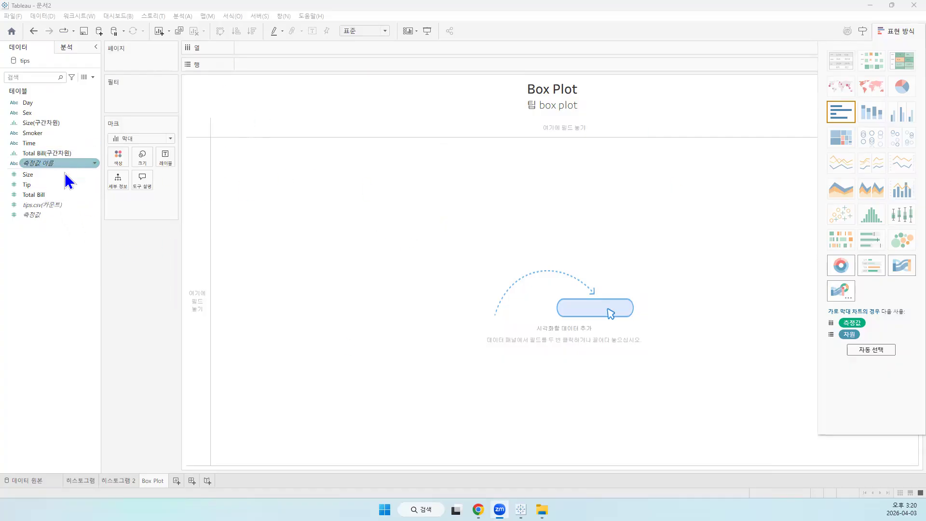
# Place the Tip field on the rows and set the mark type to automatic (자동)
pyautogui.click(51, 175)
pyautogui.click(28, 185)
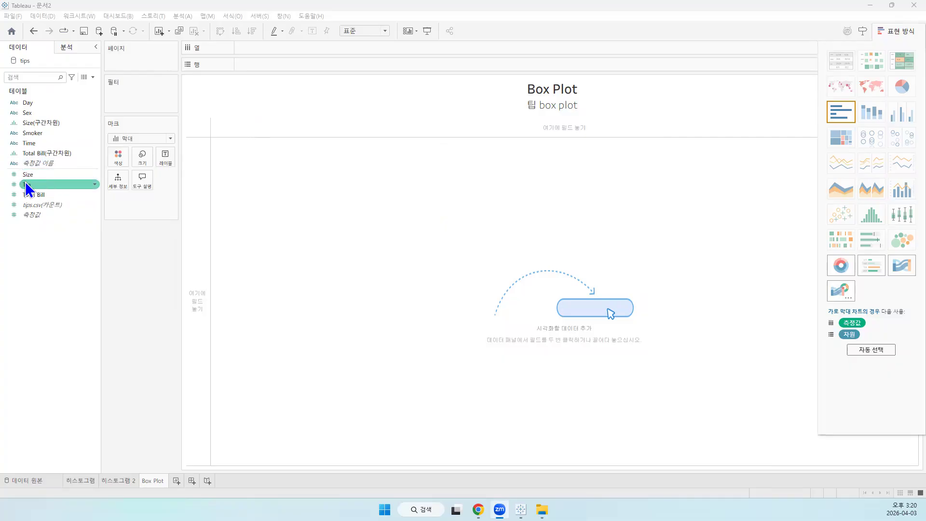
pyautogui.moveTo(25, 182); pyautogui.dragTo(251, 63)
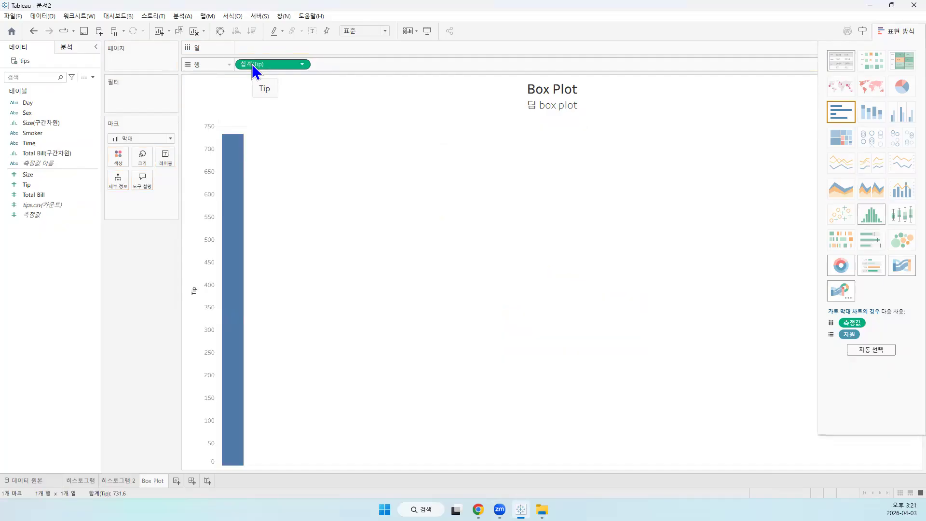
pyautogui.click(163, 139)
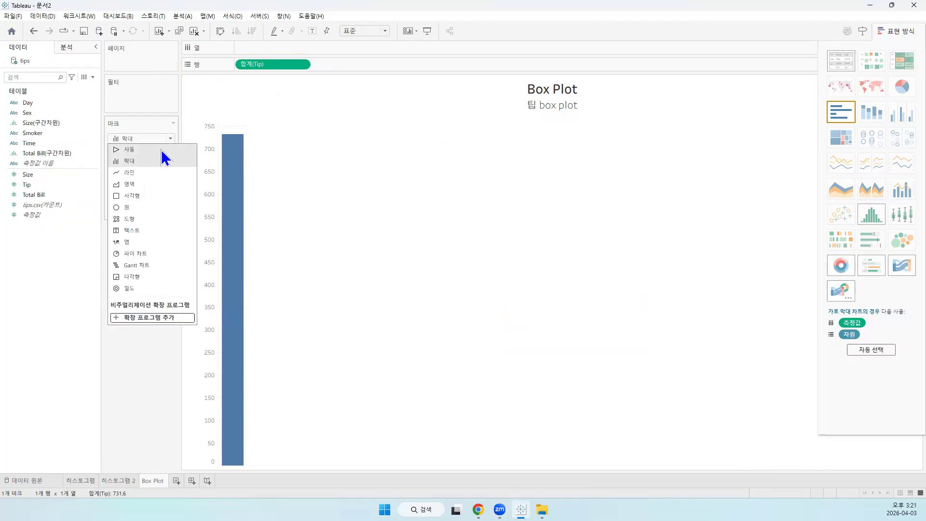
pyautogui.click(162, 150)
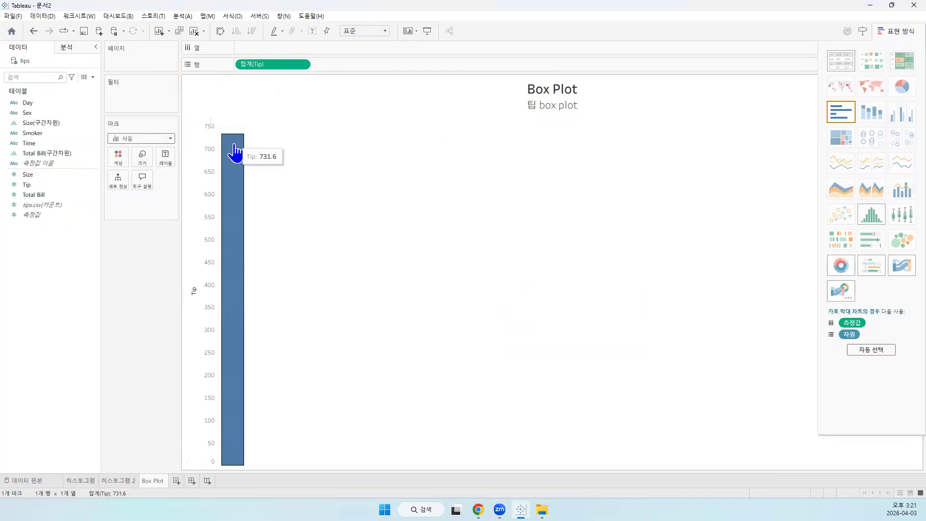
pyautogui.click(165, 140)
pyautogui.click(153, 150)
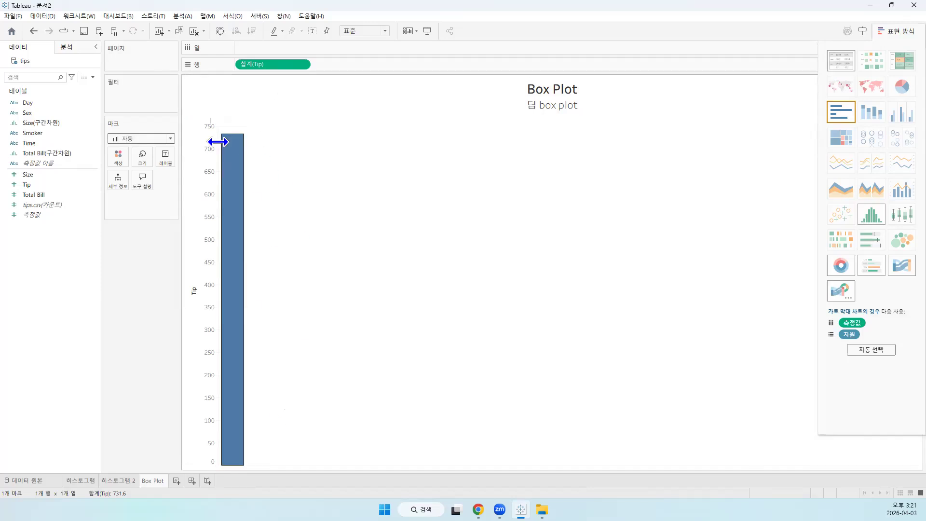
# Check the aggregation options of Tip on the rows and turn off measure aggregation (측정값 집계) for the worksheet
pyautogui.click(304, 64)
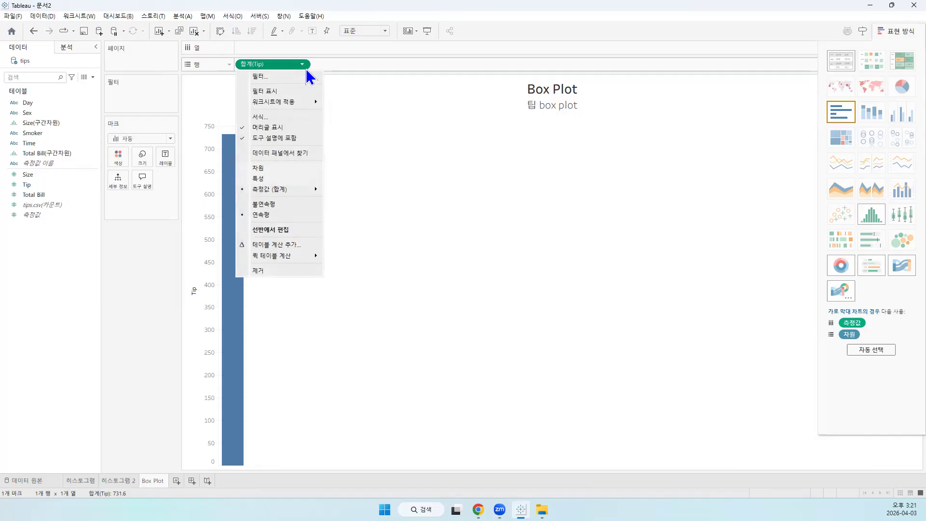
pyautogui.moveTo(296, 190)
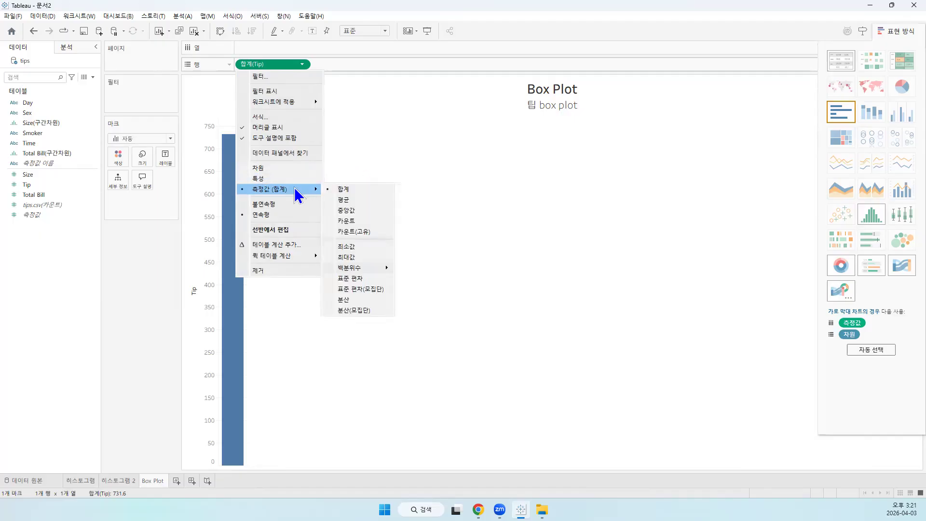
pyautogui.click(301, 65)
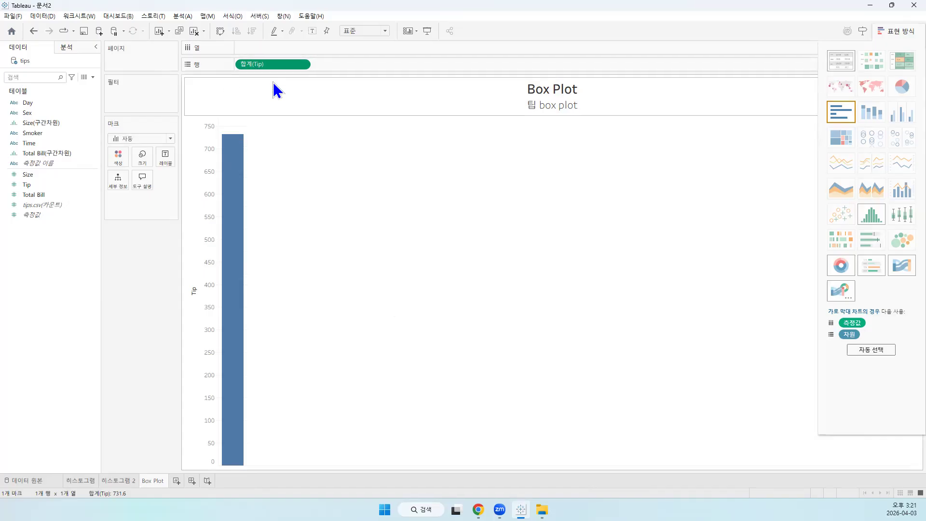
pyautogui.click(183, 17)
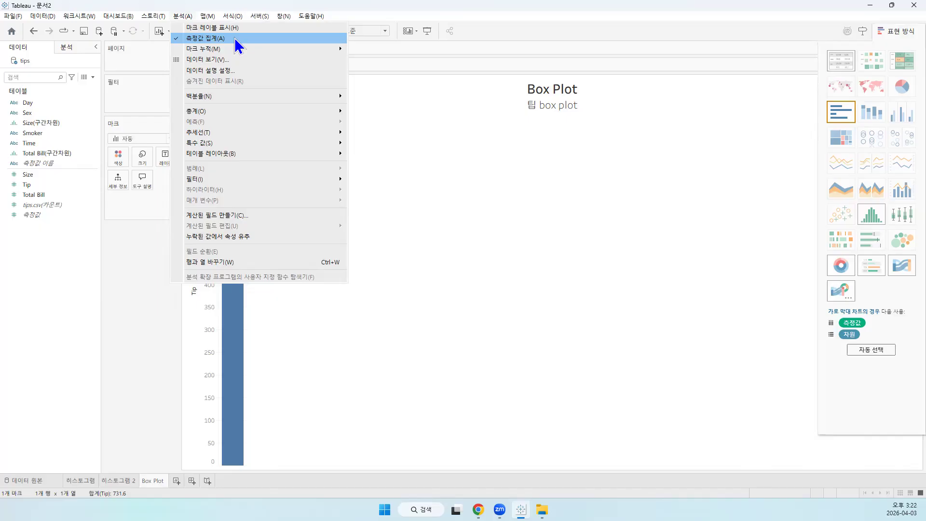
pyautogui.click(234, 38)
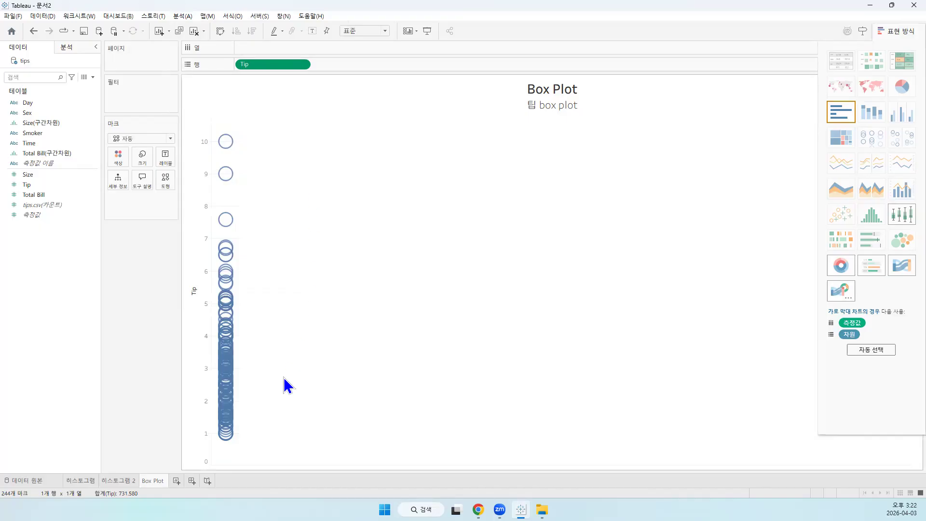
# Inspect the individual tip marks and turn the chart into a box plot (박스 플롯)
pyautogui.moveTo(226, 403)
pyautogui.moveTo(227, 140)
pyautogui.moveTo(226, 437)
pyautogui.moveTo(231, 299)
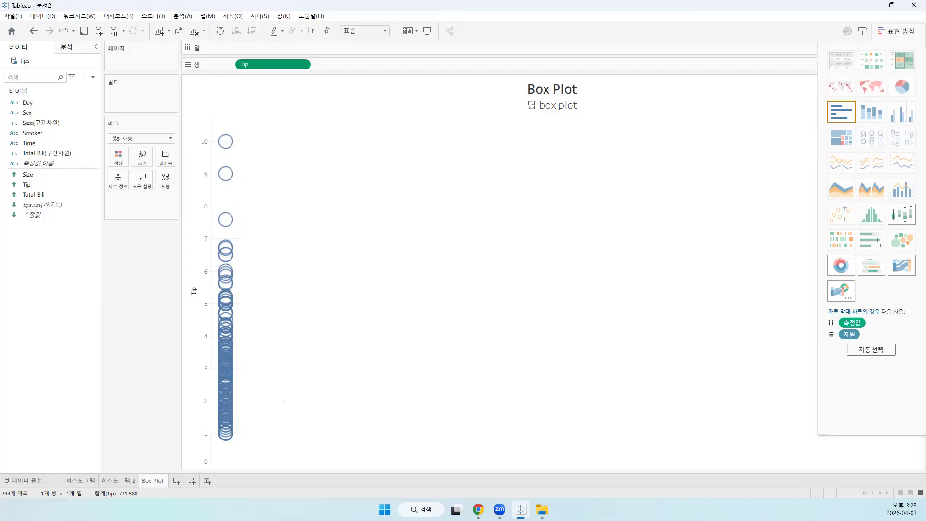
pyautogui.click(899, 31)
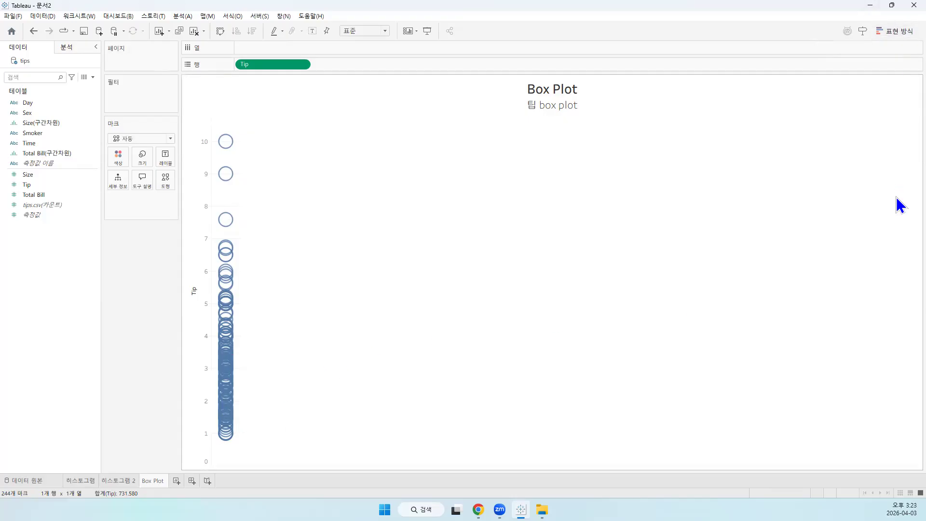
pyautogui.click(899, 31)
pyautogui.click(906, 212)
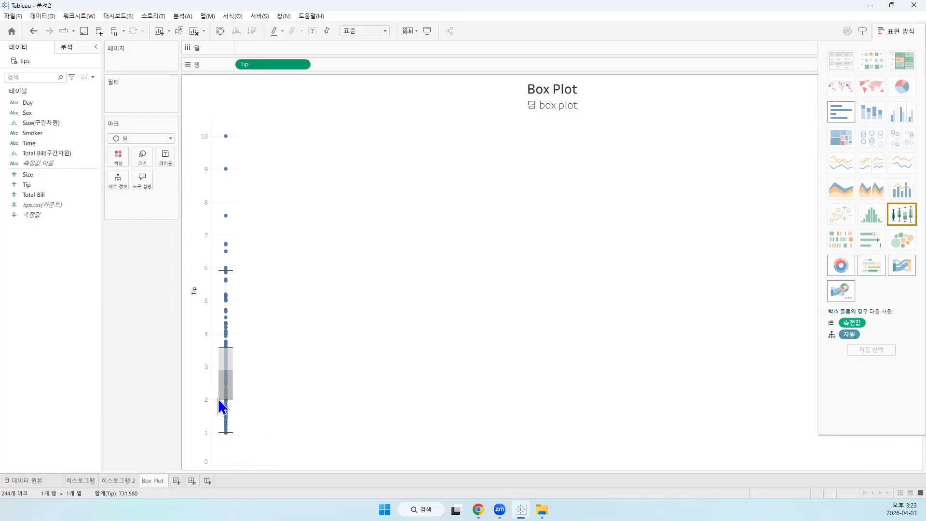
# Examine the box plot's whiskers, hinges, median and outlying tips, and review the measure aggregation setting
pyautogui.moveTo(225, 354)
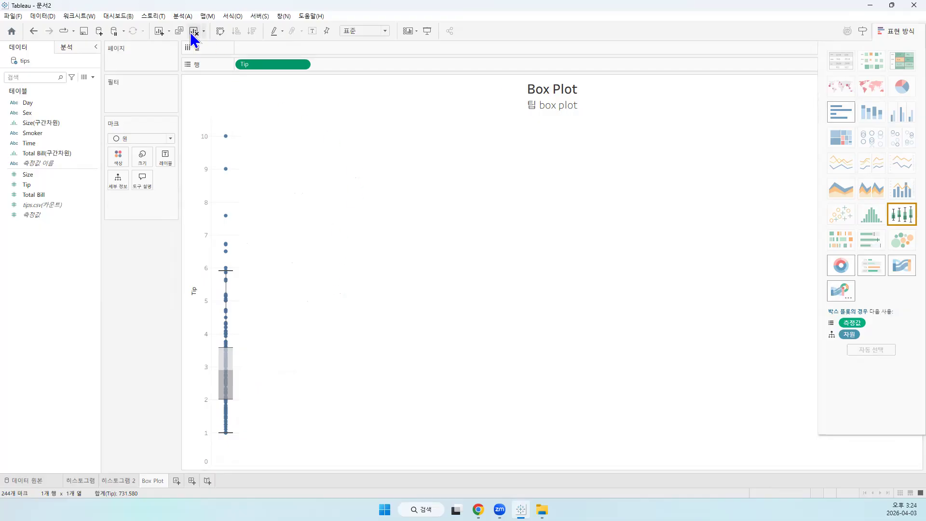
pyautogui.click(187, 14)
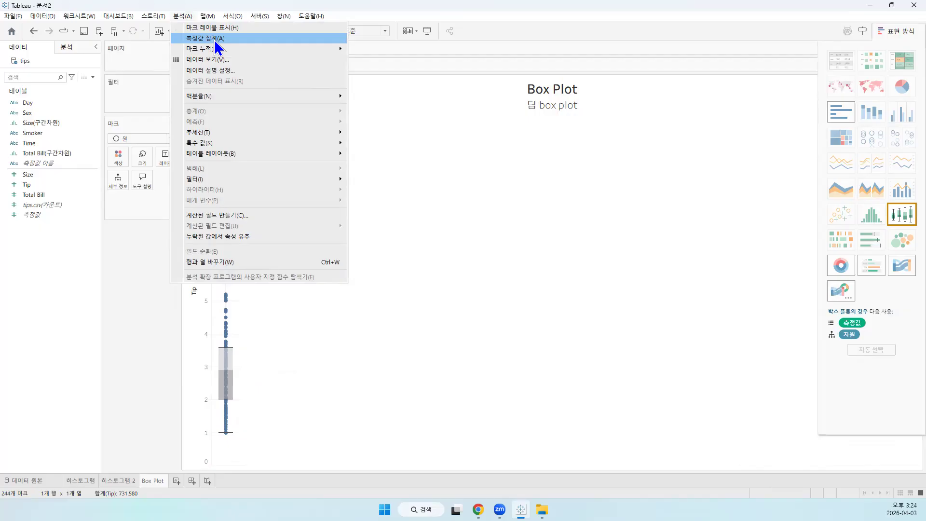
pyautogui.click(497, 244)
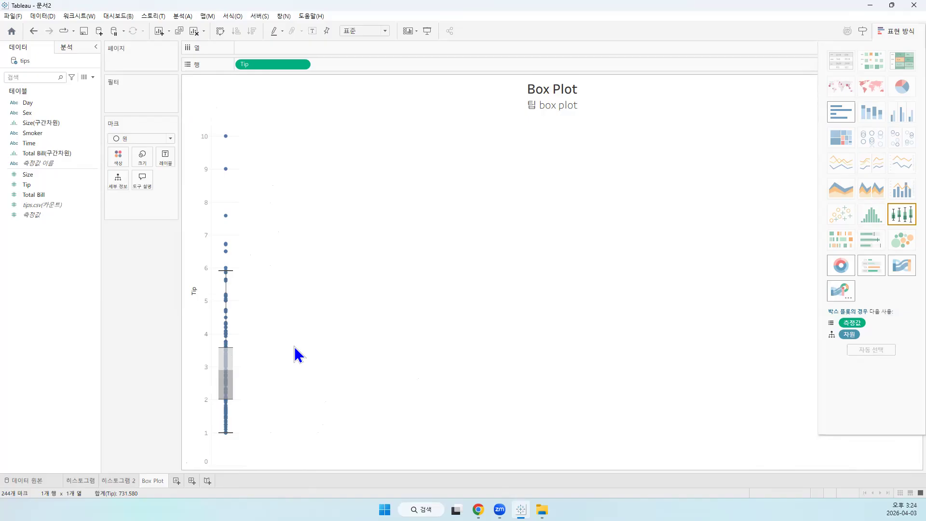
pyautogui.moveTo(220, 441)
pyautogui.moveTo(234, 347)
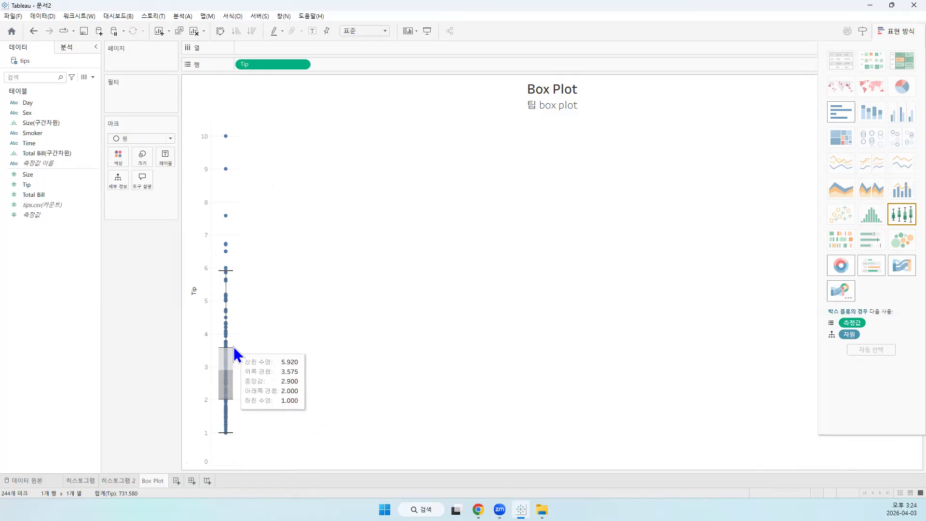
pyautogui.moveTo(228, 272)
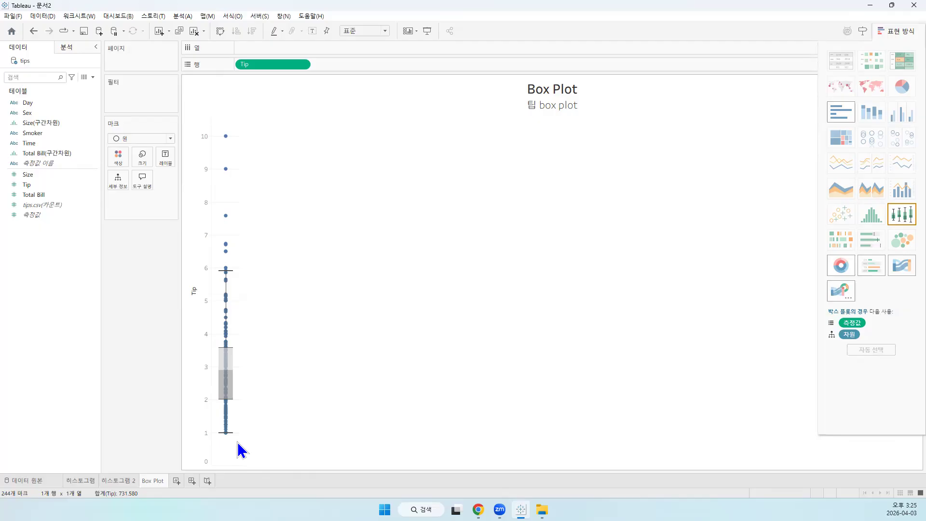
pyautogui.moveTo(226, 139)
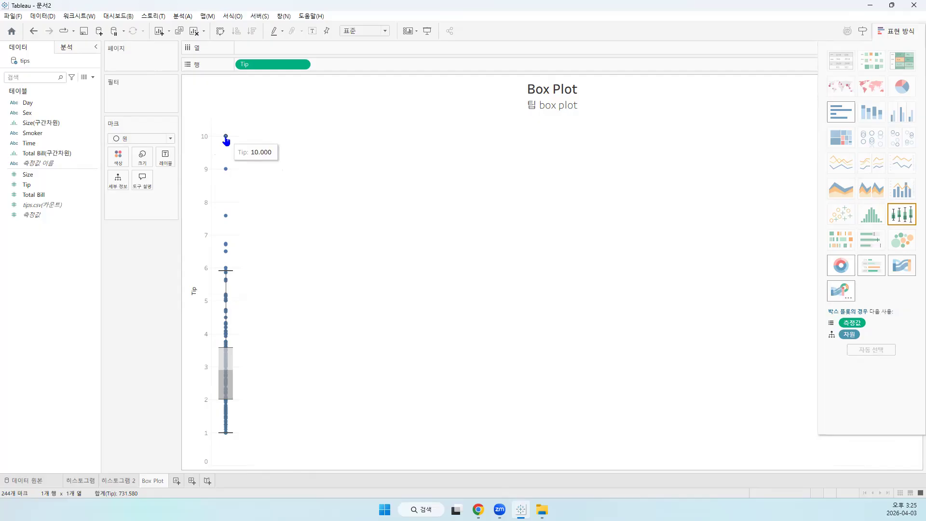
# Look at the high end of the Total Bill histogram on its worksheet and return to the Box Plot worksheet
pyautogui.click(80, 481)
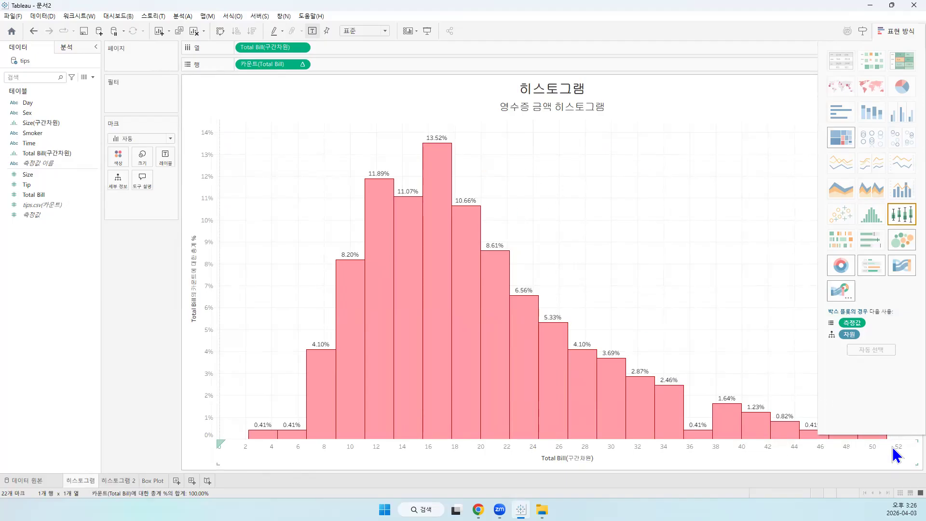
pyautogui.moveTo(879, 440)
pyautogui.click(153, 481)
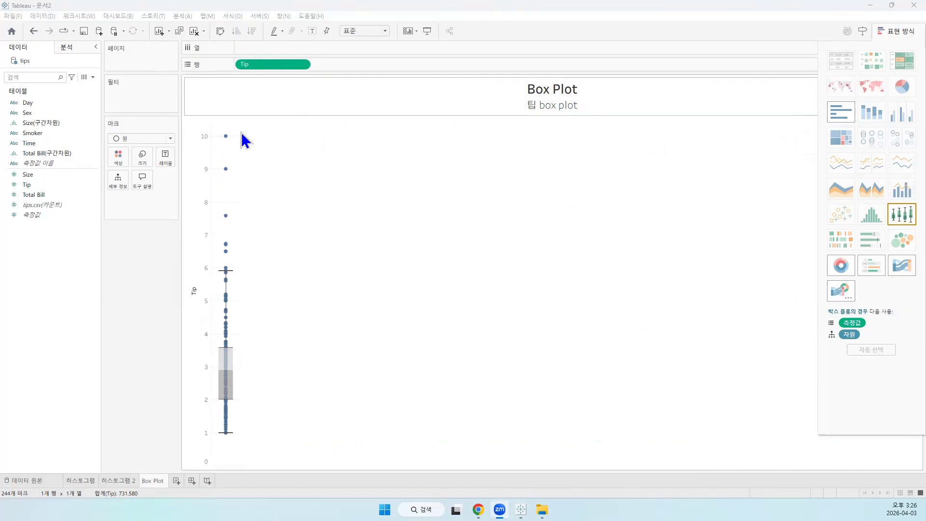
# Try square (사각형) marks on the tip box plot and change them back to circles (원)
pyautogui.click(164, 139)
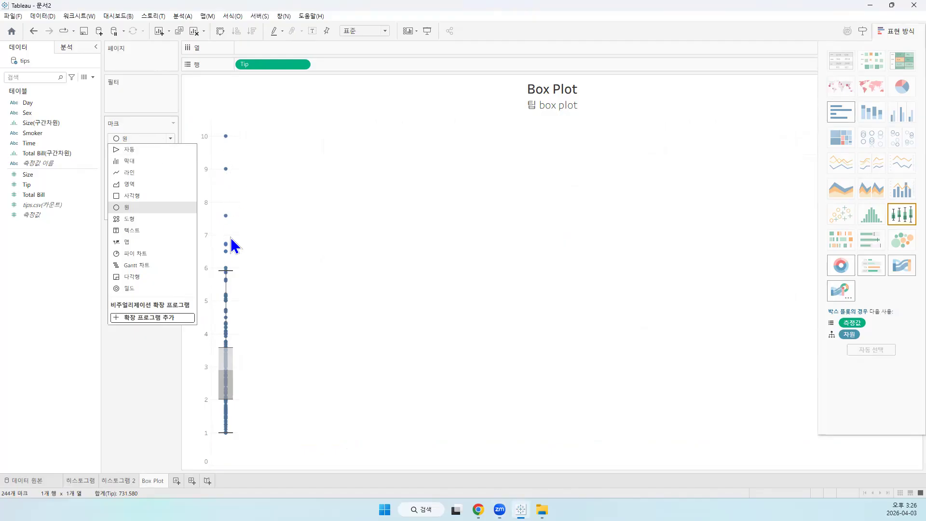
pyautogui.click(141, 197)
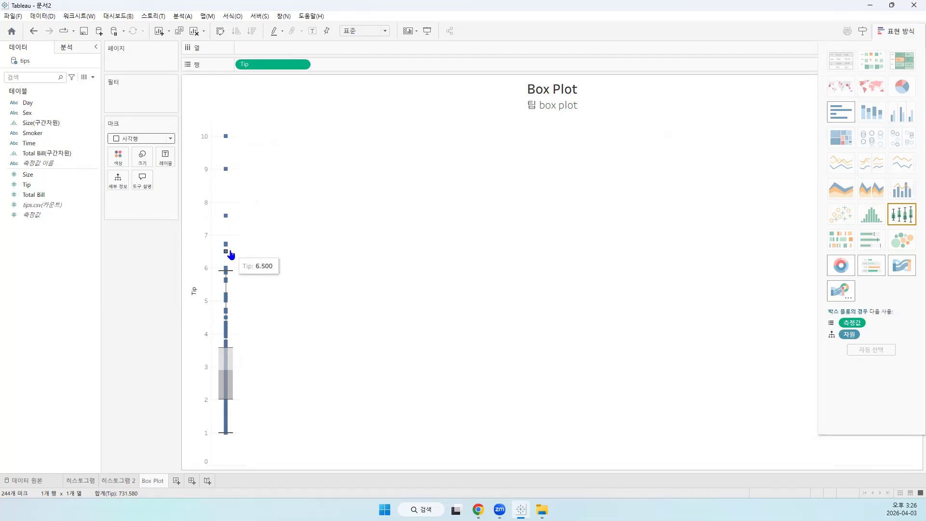
pyautogui.click(172, 139)
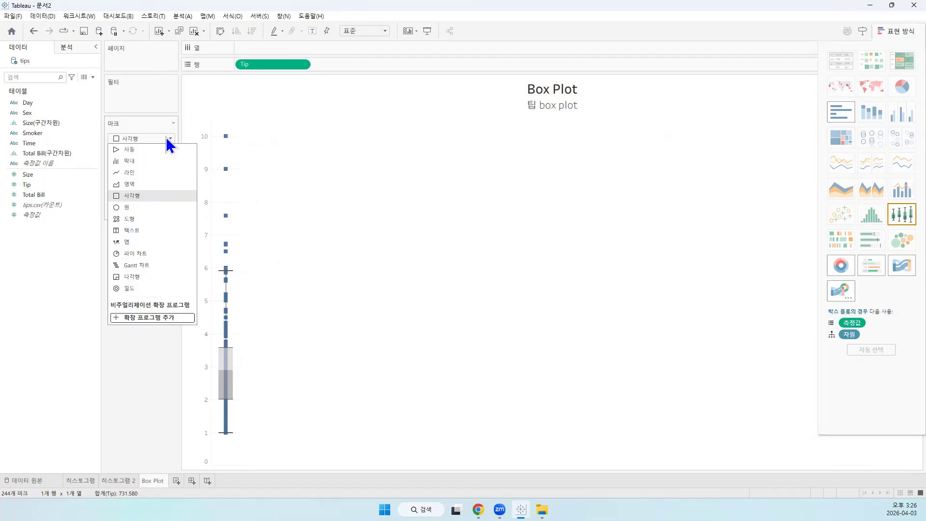
pyautogui.click(141, 209)
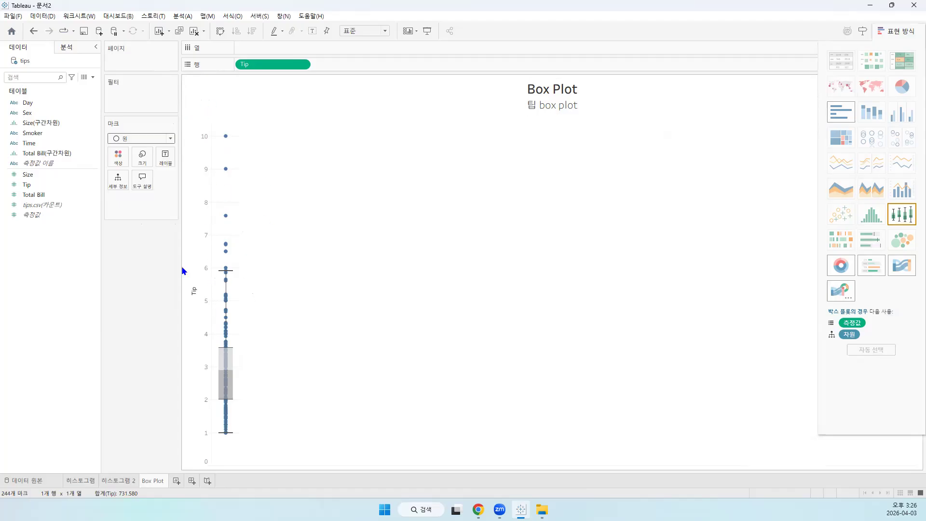
pyautogui.click(167, 139)
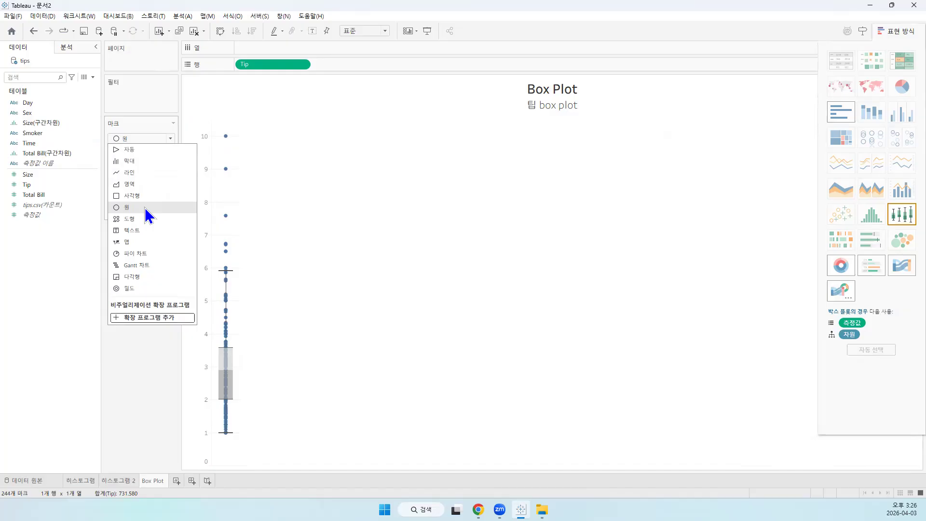
pyautogui.click(143, 205)
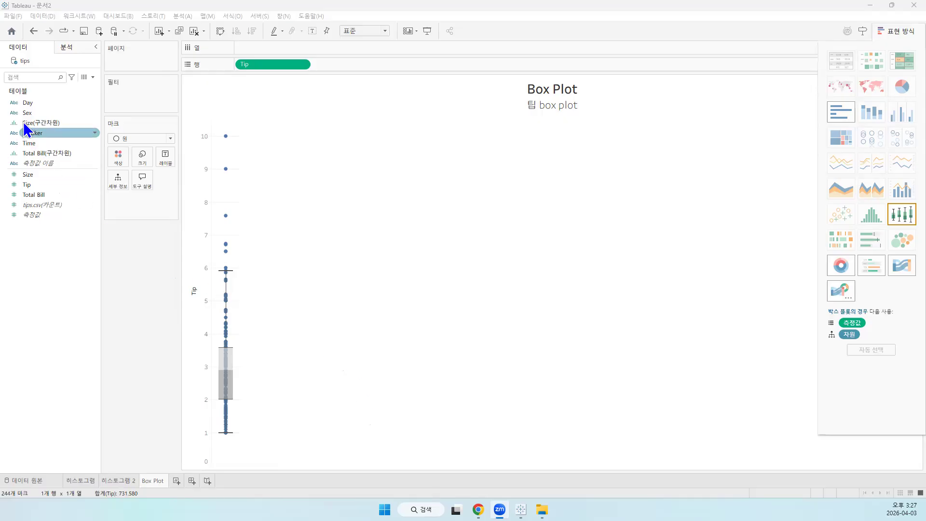
# Split the tip box plot by Sex in the columns and fit the chart to the entire view (전체 보기)
pyautogui.moveTo(30, 113); pyautogui.dragTo(255, 47)
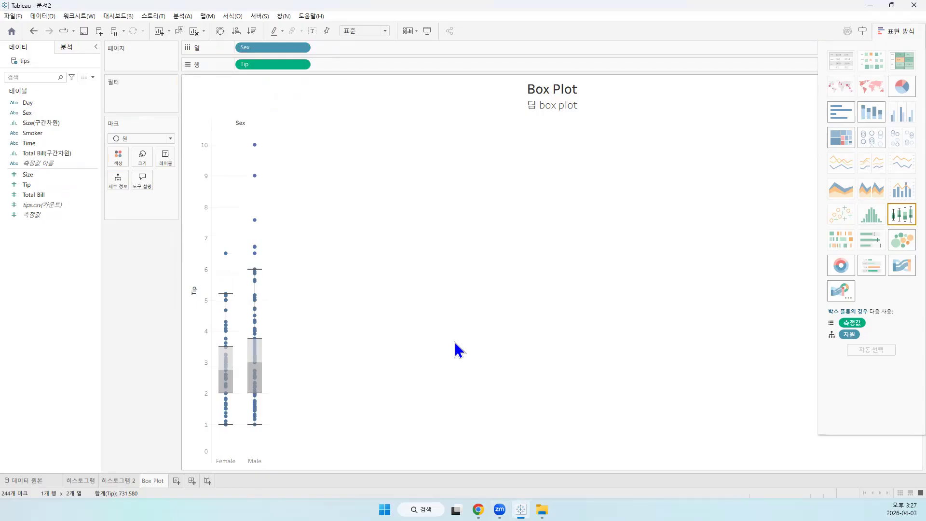
pyautogui.click(346, 28)
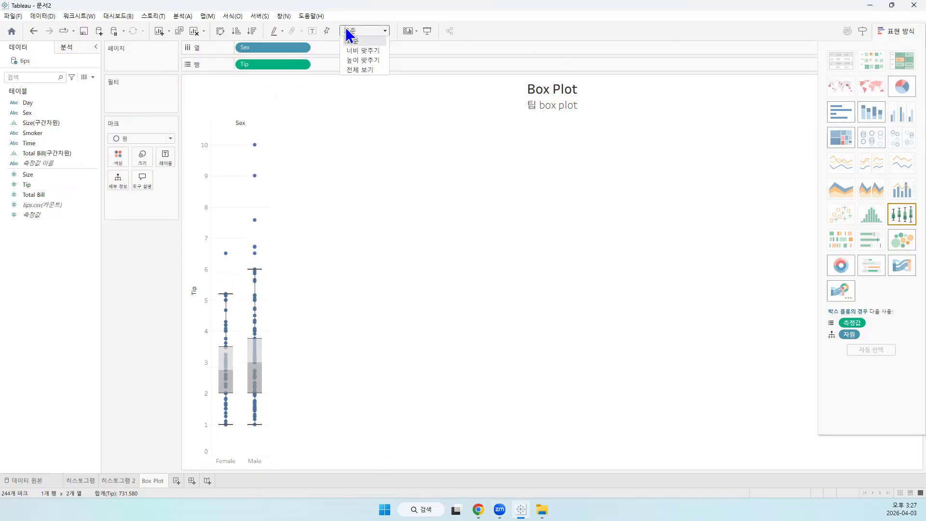
pyautogui.click(357, 69)
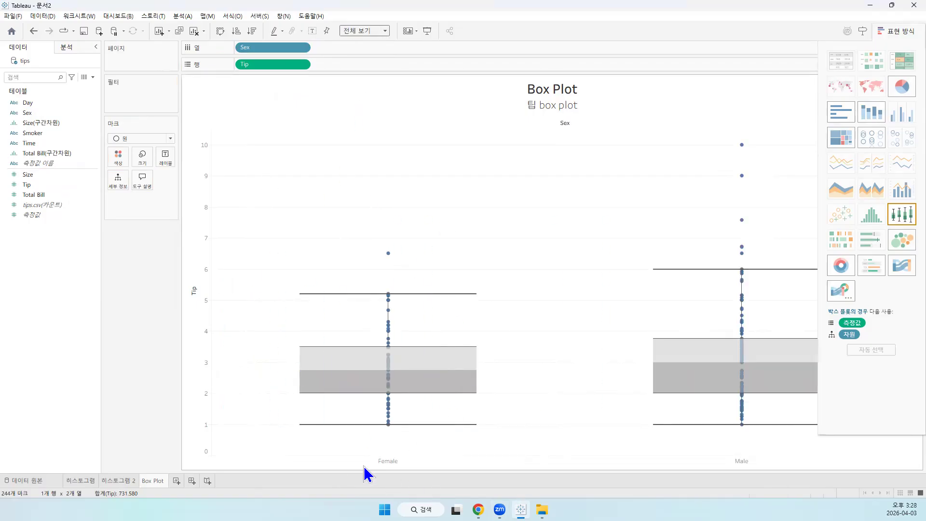
pyautogui.moveTo(396, 420)
pyautogui.moveTo(388, 389)
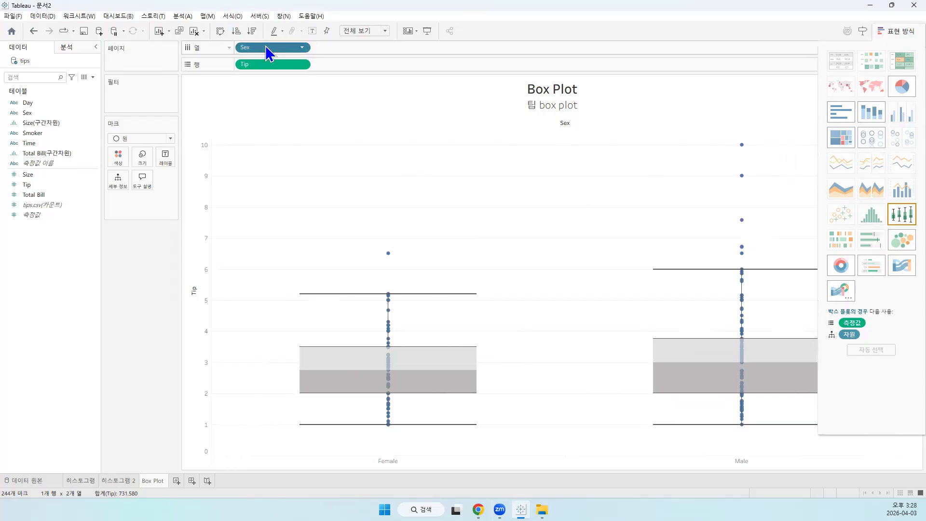
# Replace Sex with Day in the columns to split the tip box plot by day, and hide the chart type suggestions
pyautogui.moveTo(265, 53); pyautogui.dragTo(139, 296)
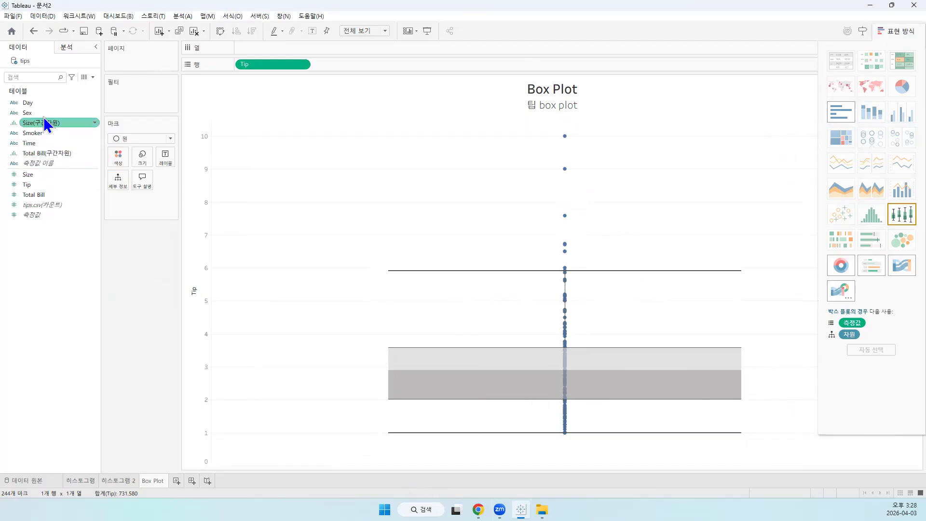
pyautogui.moveTo(34, 104); pyautogui.dragTo(279, 47)
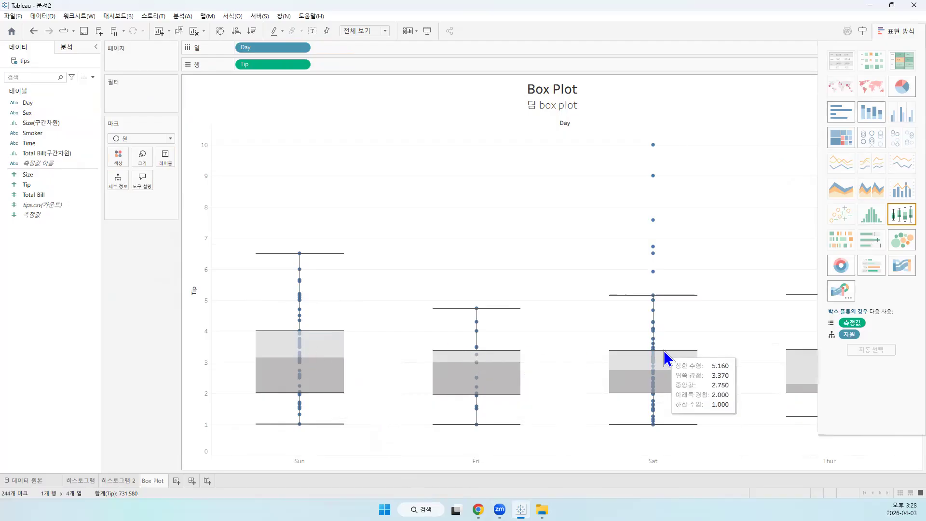
pyautogui.moveTo(799, 367)
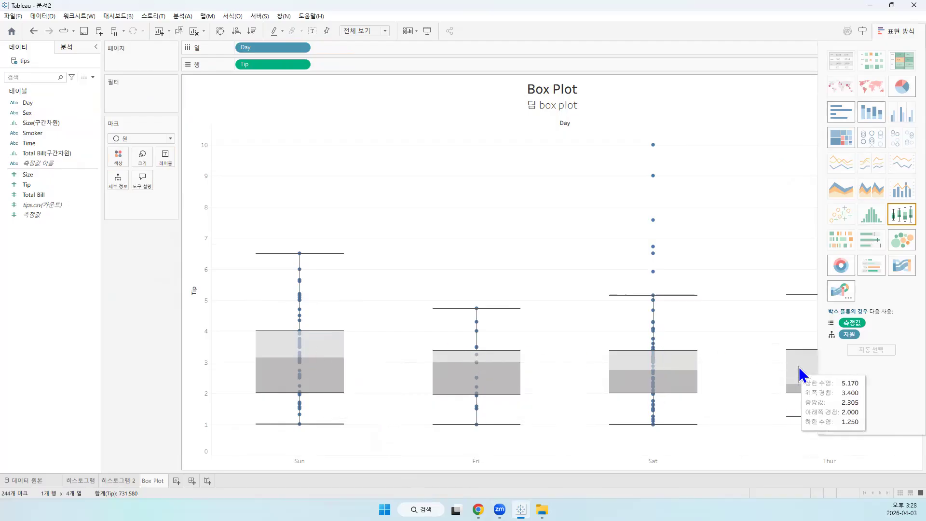
pyautogui.click(899, 31)
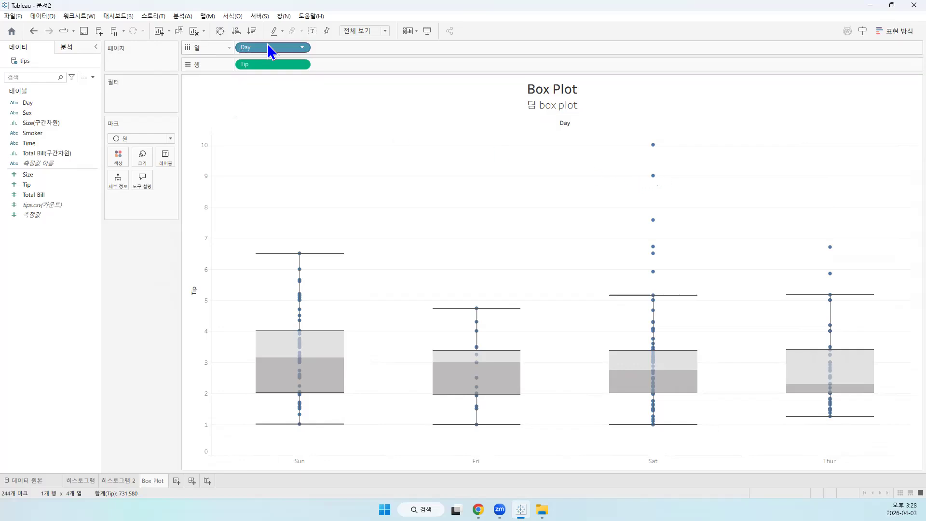
# Replace Day with Smoker in the columns to split the tip box plot by smoker status
pyautogui.moveTo(283, 51); pyautogui.dragTo(164, 75)
pyautogui.moveTo(265, 48); pyautogui.dragTo(362, 27)
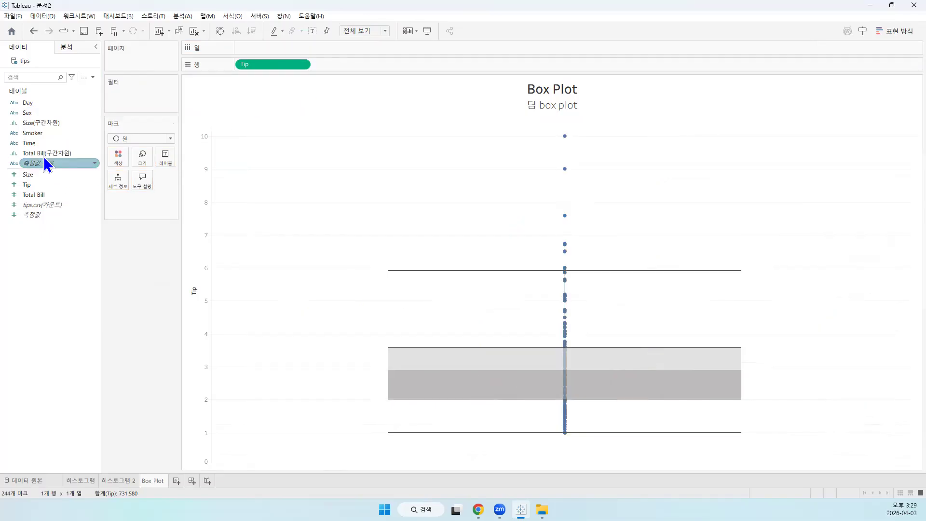
pyautogui.moveTo(35, 134); pyautogui.dragTo(270, 46)
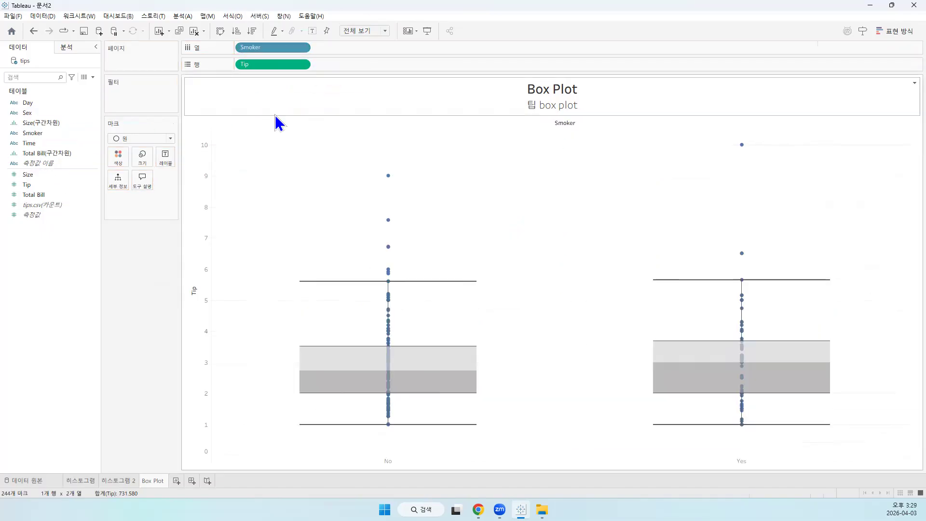
pyautogui.click(412, 85)
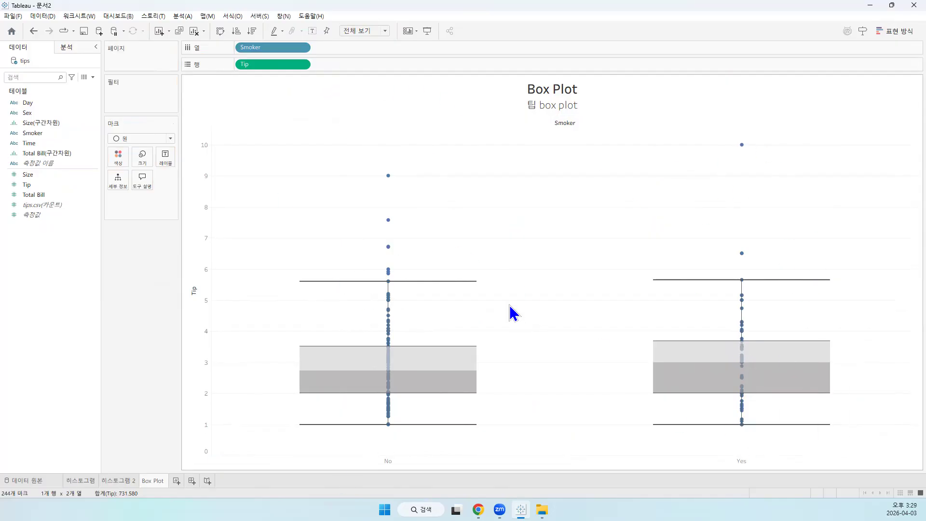
# Replace Smoker with Time in the columns and compare the dinner and lunch tip box plots
pyautogui.moveTo(275, 50); pyautogui.dragTo(363, 14)
pyautogui.moveTo(31, 146); pyautogui.dragTo(270, 49)
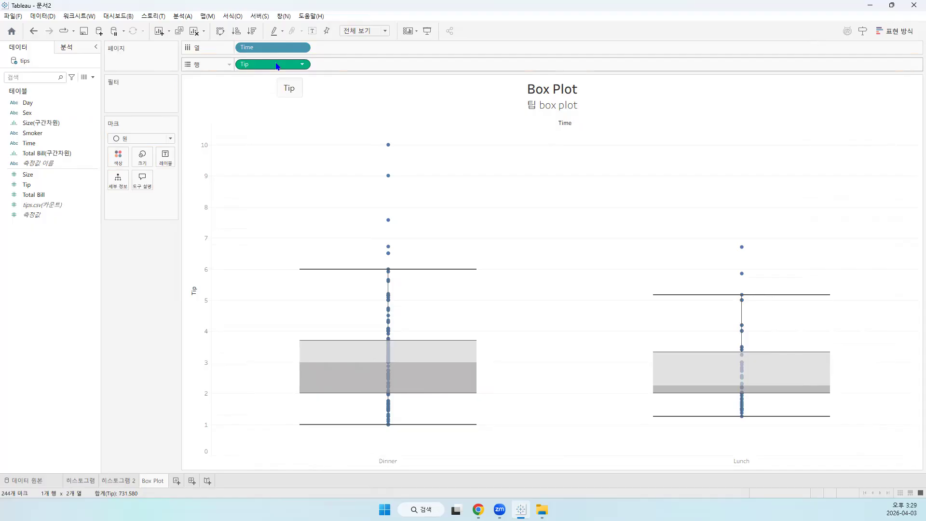
pyautogui.moveTo(748, 414)
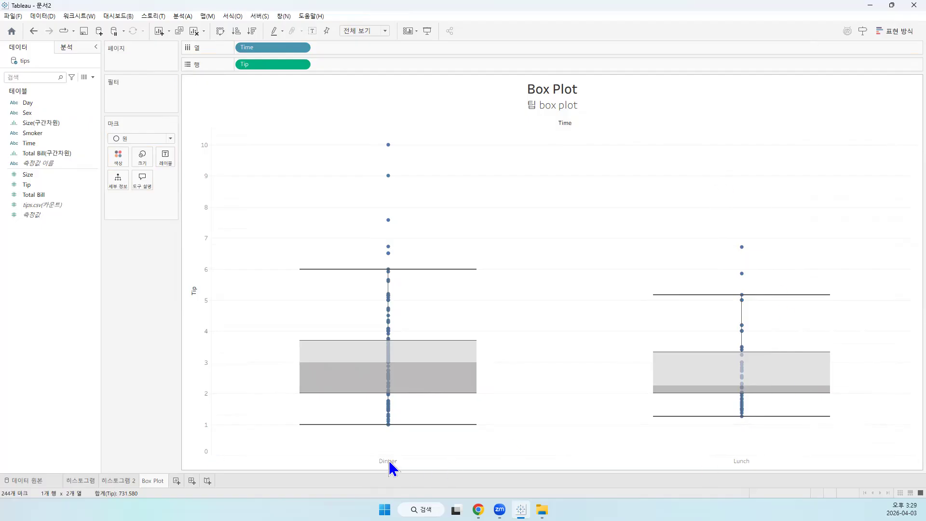
pyautogui.moveTo(433, 393)
# Replace Time with Sex in the columns and compare the female and male tip box plots
pyautogui.moveTo(279, 42); pyautogui.dragTo(370, 17)
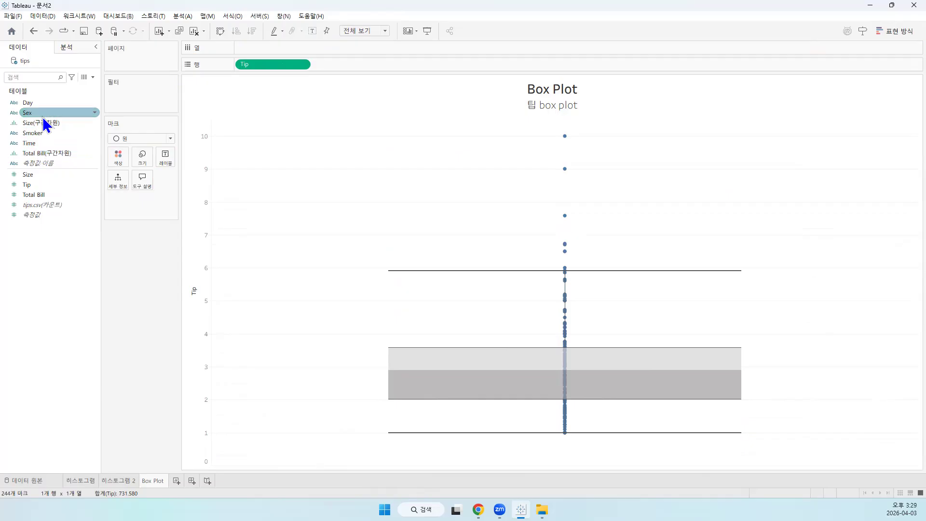
pyautogui.moveTo(42, 111); pyautogui.dragTo(261, 47)
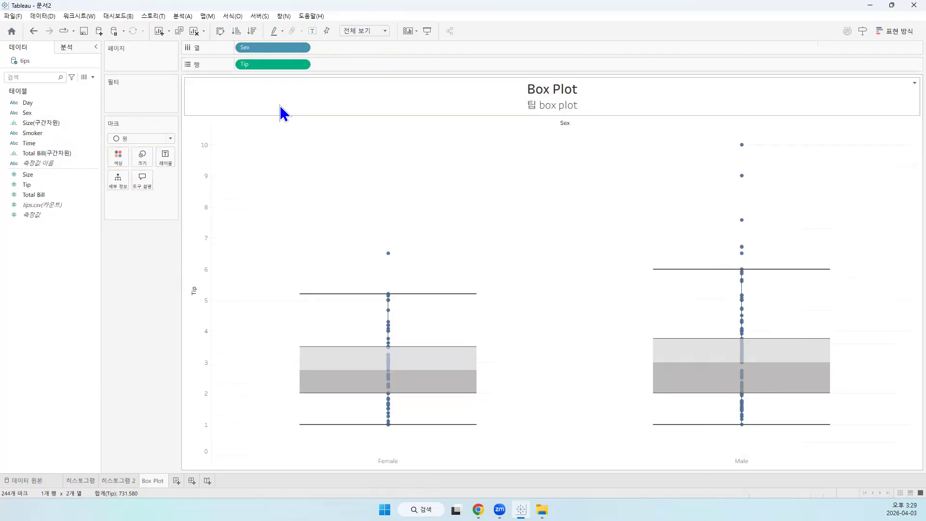
pyautogui.moveTo(466, 383)
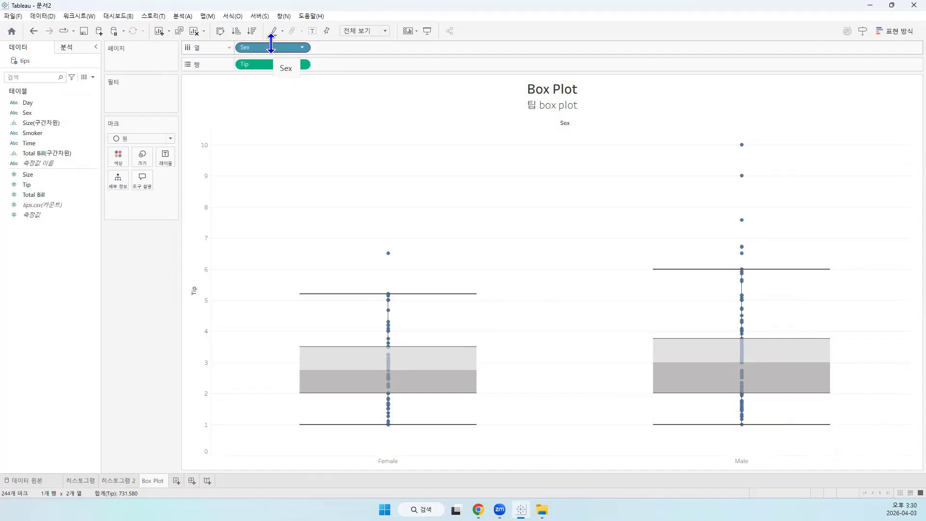
# Remove Sex from the columns and split the tip box plot by Day instead
pyautogui.moveTo(271, 46); pyautogui.dragTo(378, 18)
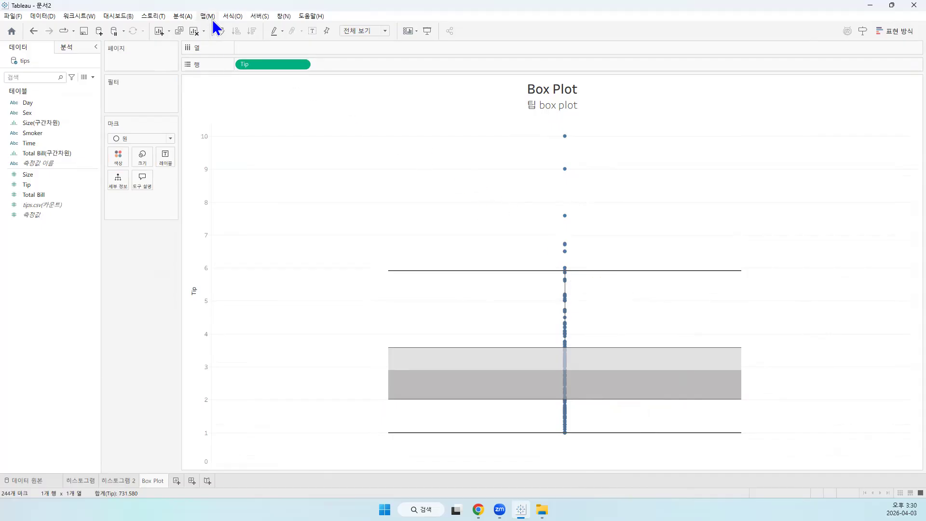
pyautogui.click(181, 16)
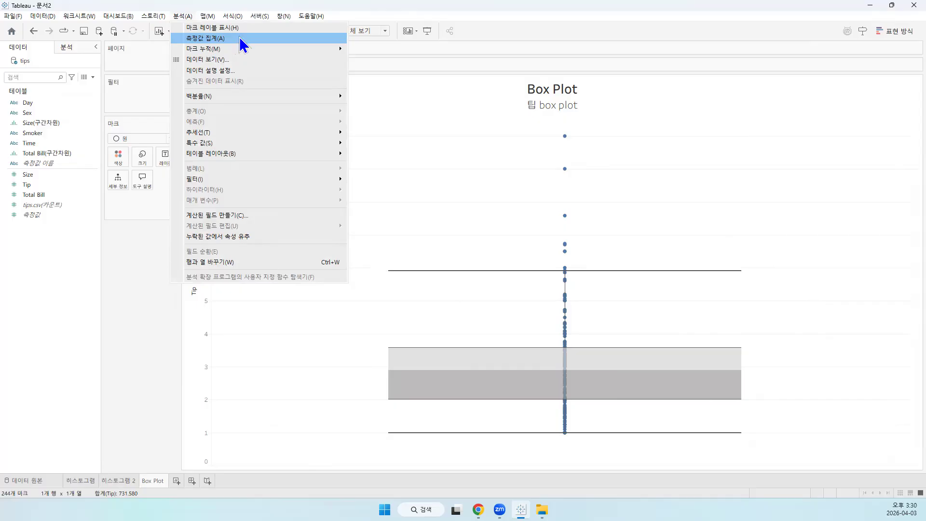
pyautogui.click(360, 342)
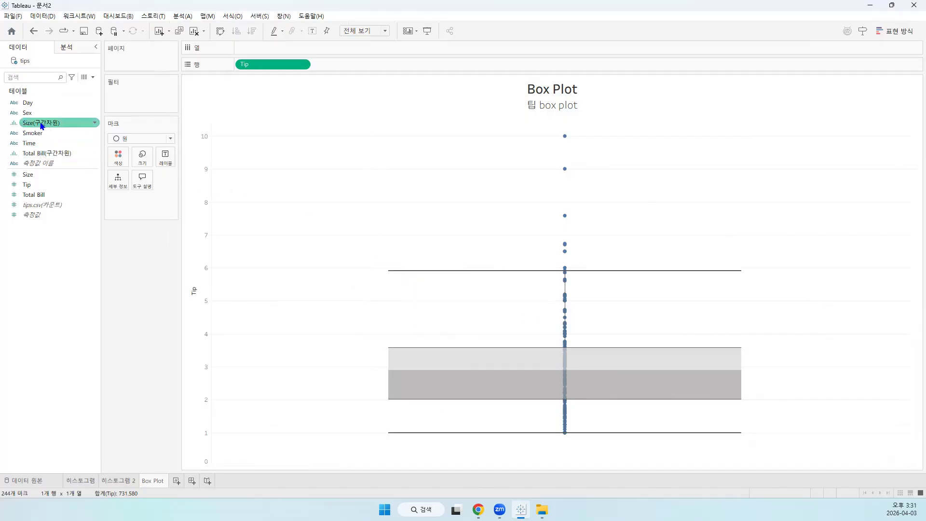
pyautogui.moveTo(41, 106); pyautogui.dragTo(256, 48)
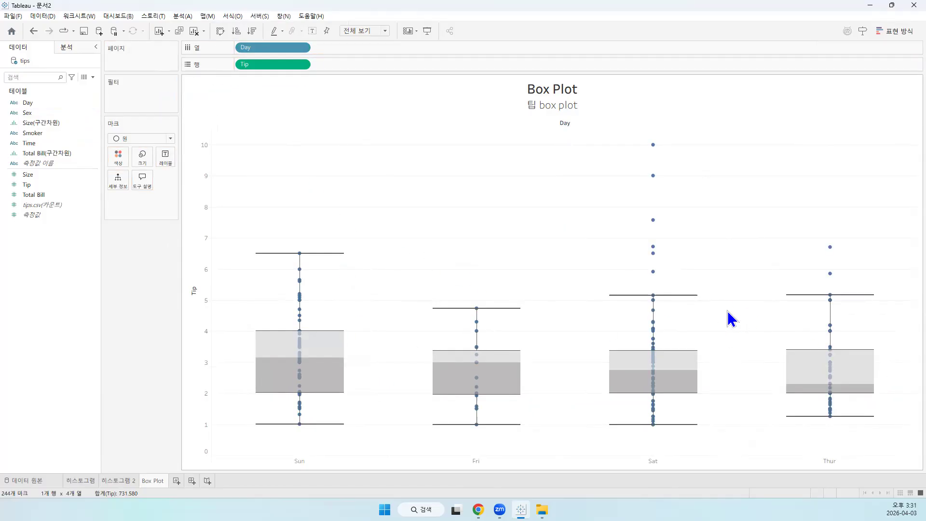
# Add 요일별 to the start of the chart's subtitle so that it reads "요일별 팁 box plot"
pyautogui.doubleClick(524, 103)
pyautogui.moveTo(424, 209); pyautogui.dragTo(500, 210)
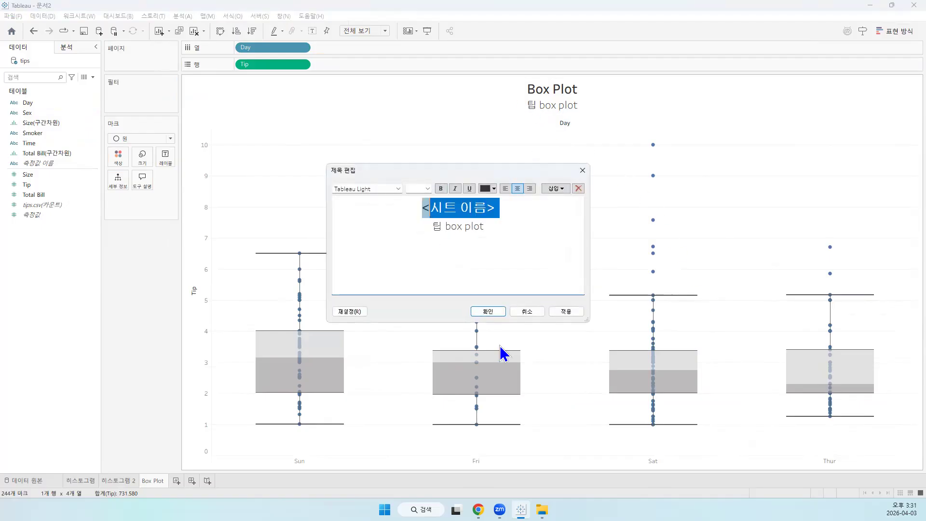
pyautogui.press('Down')
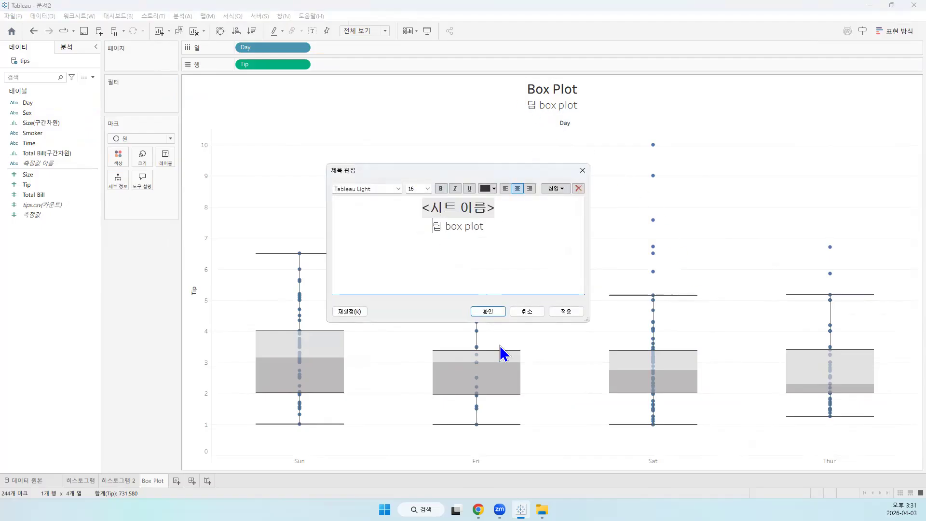
pyautogui.write('요일별')
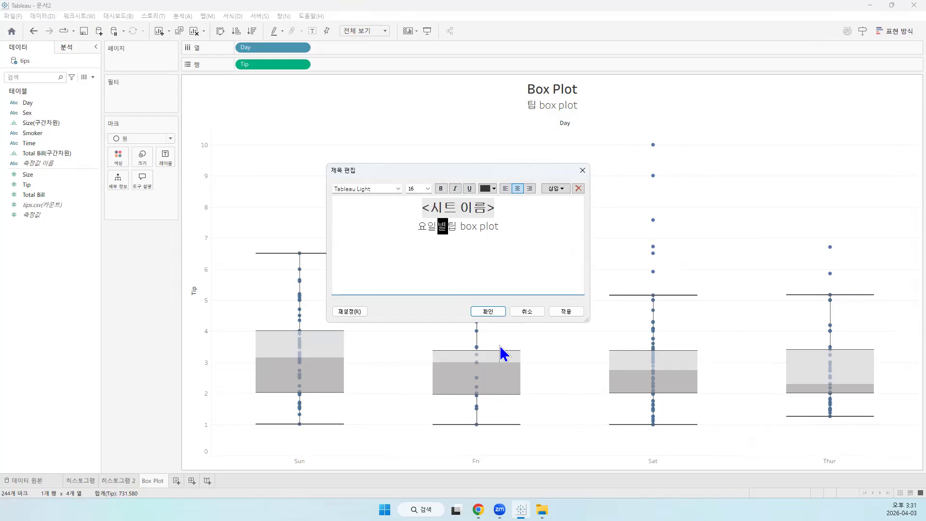
pyautogui.click(567, 313)
pyautogui.click(498, 313)
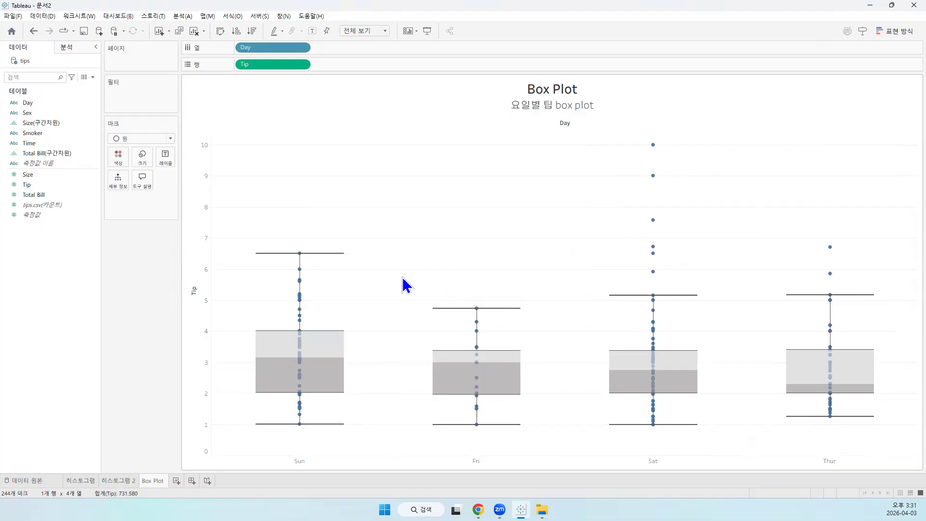
# Turn on measure aggregation (측정값 집계) for the Box Plot worksheet
pyautogui.click(182, 16)
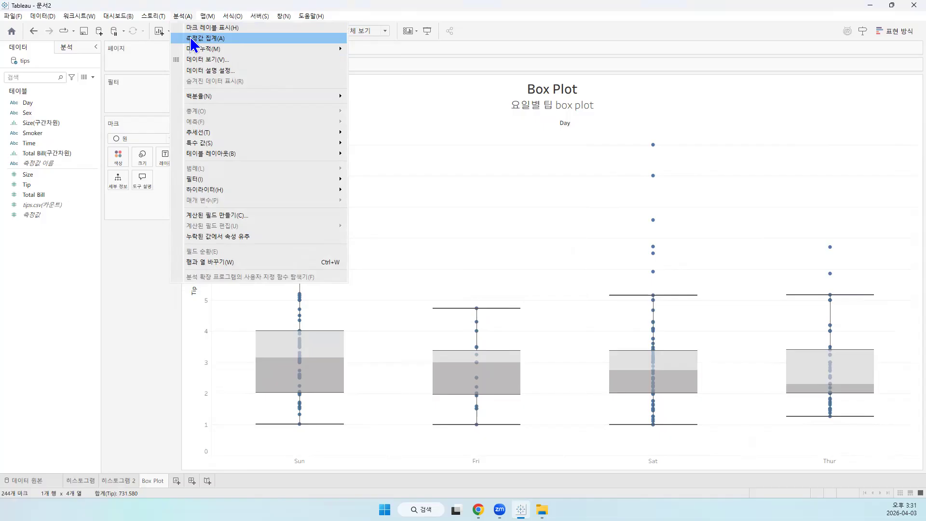
pyautogui.click(147, 304)
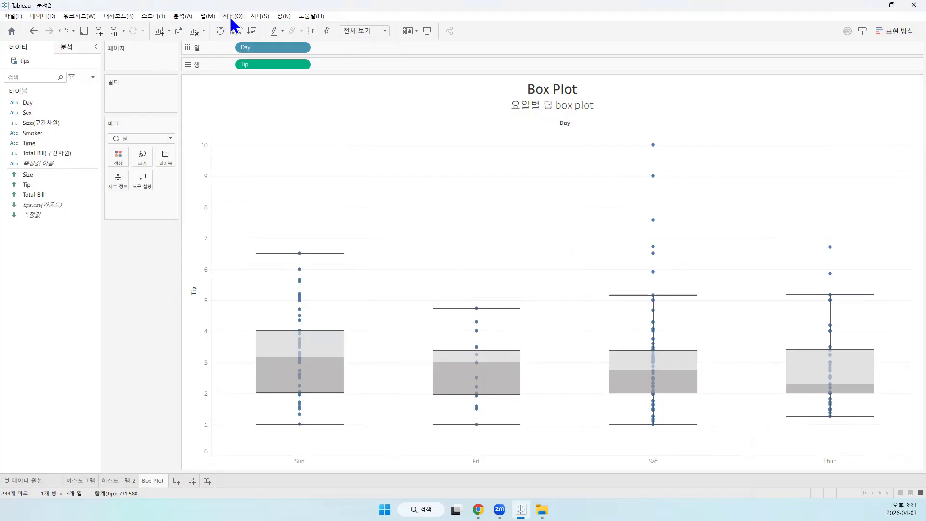
pyautogui.click(189, 16)
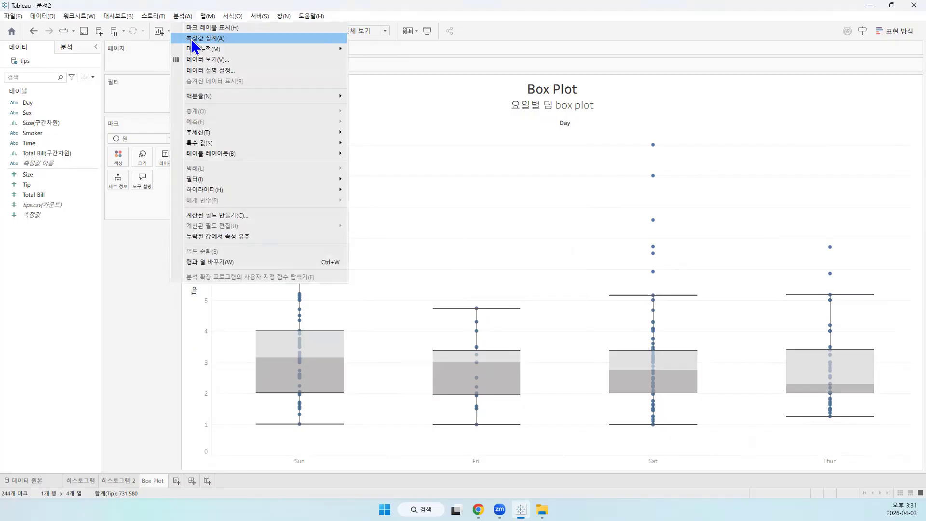
pyautogui.click(191, 39)
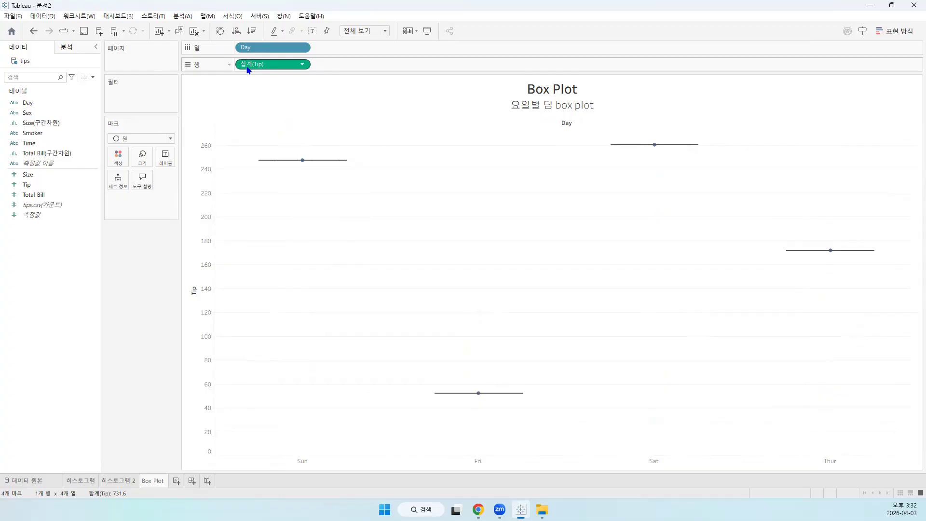
# Change the aggregation of Tip in the rows to average (평균)
pyautogui.click(299, 66)
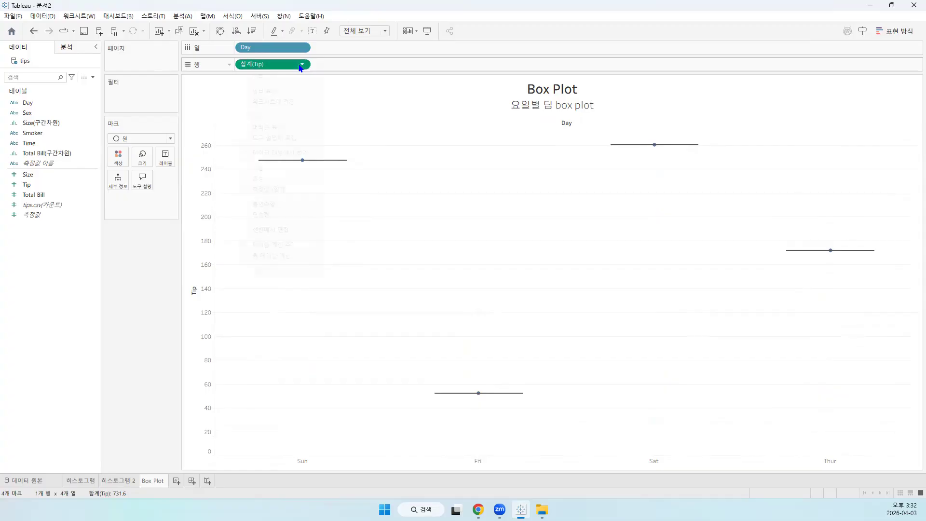
pyautogui.moveTo(296, 190)
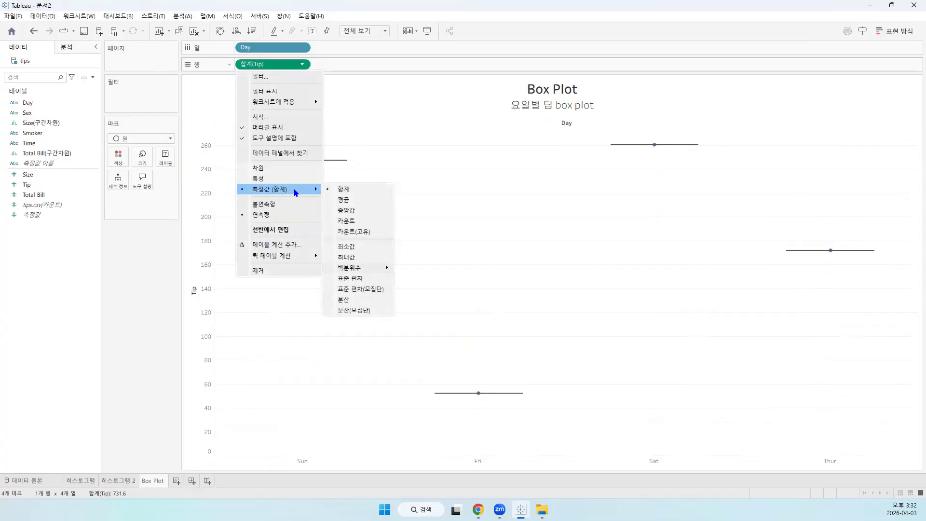
pyautogui.click(365, 197)
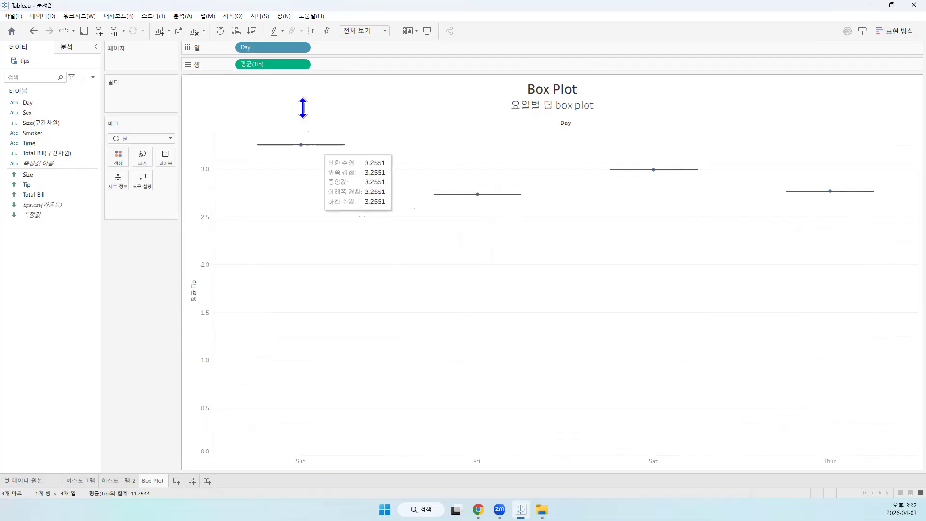
# Convert Tip in the rows to a dimension (차원) and inspect individual tip points for Sunday and Saturday
pyautogui.click(302, 66)
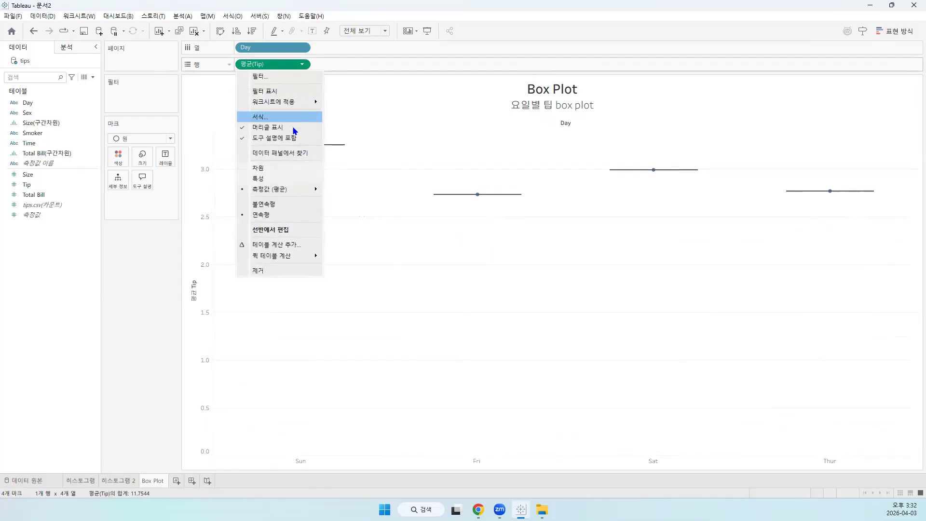
pyautogui.click(276, 166)
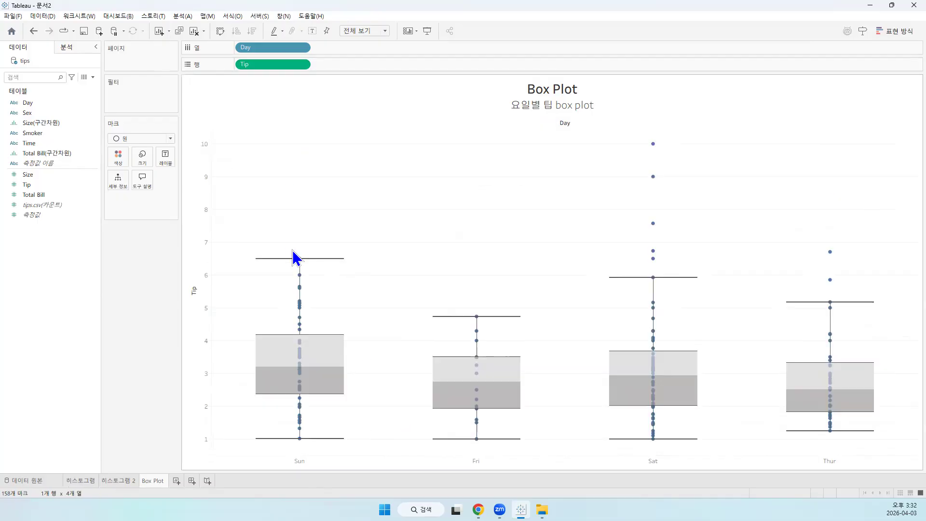
pyautogui.moveTo(301, 268)
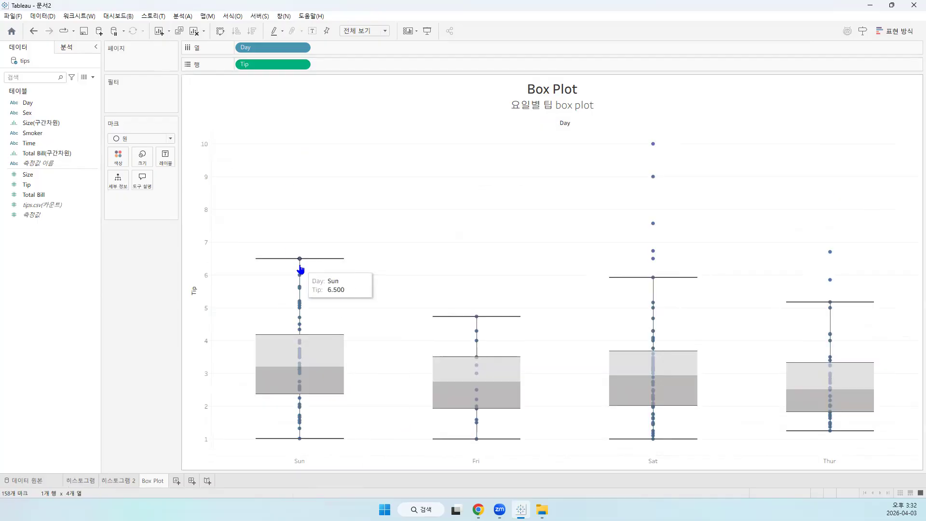
pyautogui.moveTo(654, 145)
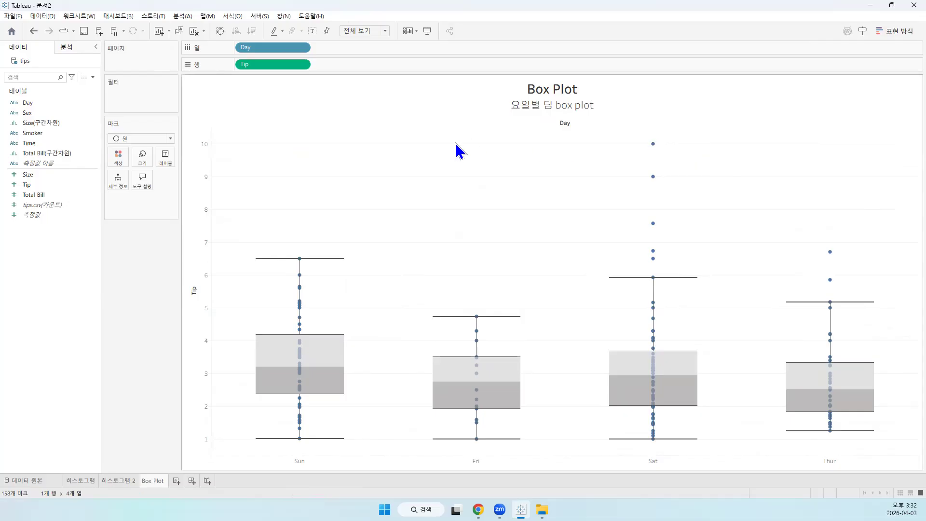
# Reapply the dimension (차원) setting to Tip in the rows and turn off measure aggregation (측정값 집계)
pyautogui.click(184, 14)
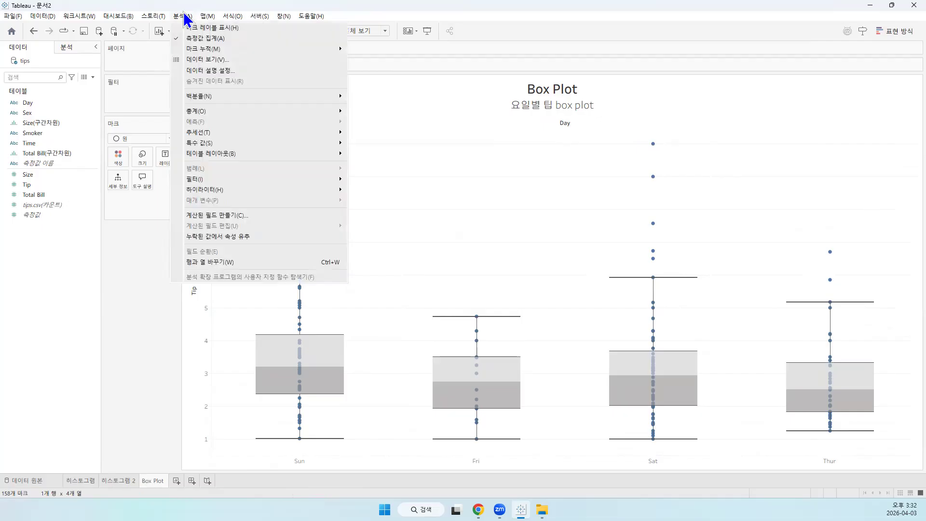
pyautogui.click(183, 12)
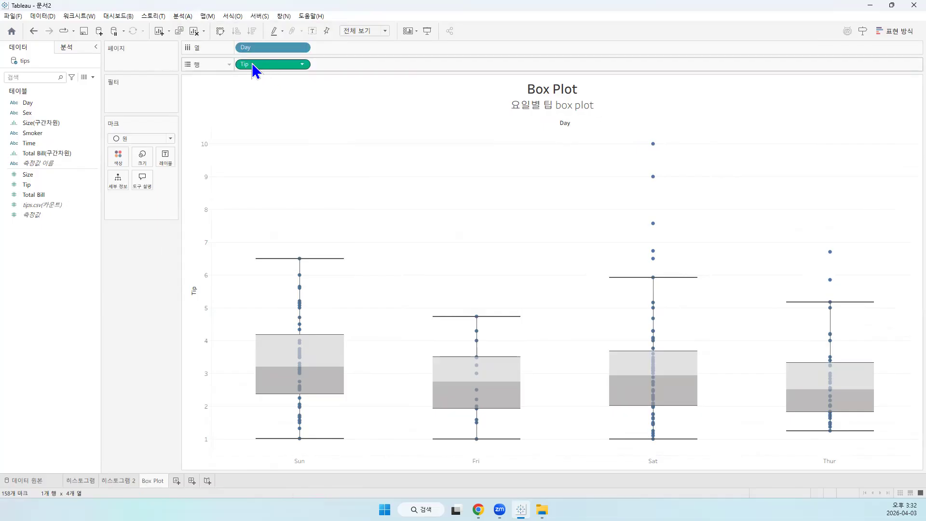
pyautogui.click(303, 65)
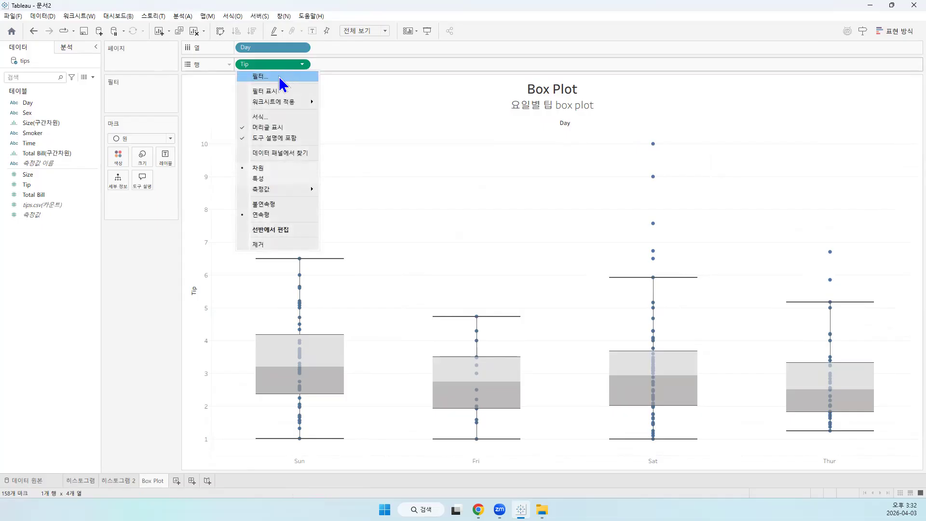
pyautogui.click(269, 168)
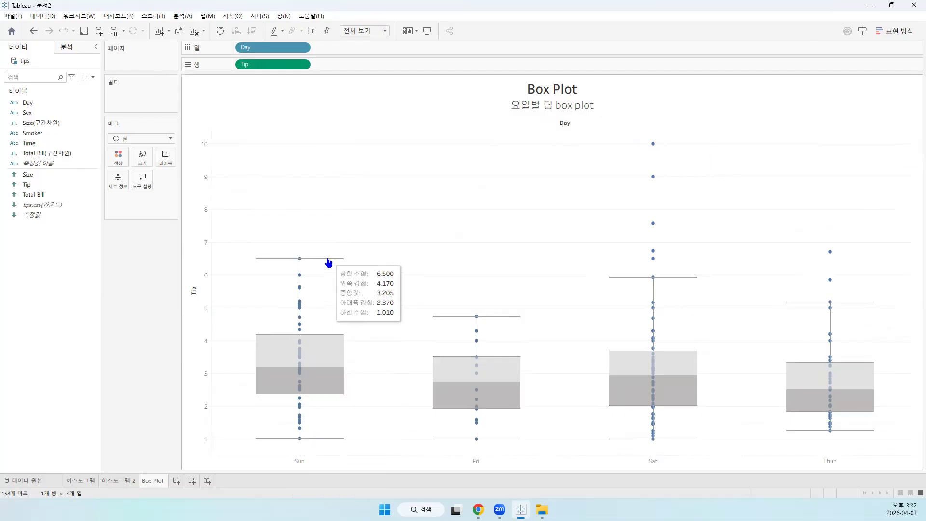
pyautogui.click(182, 16)
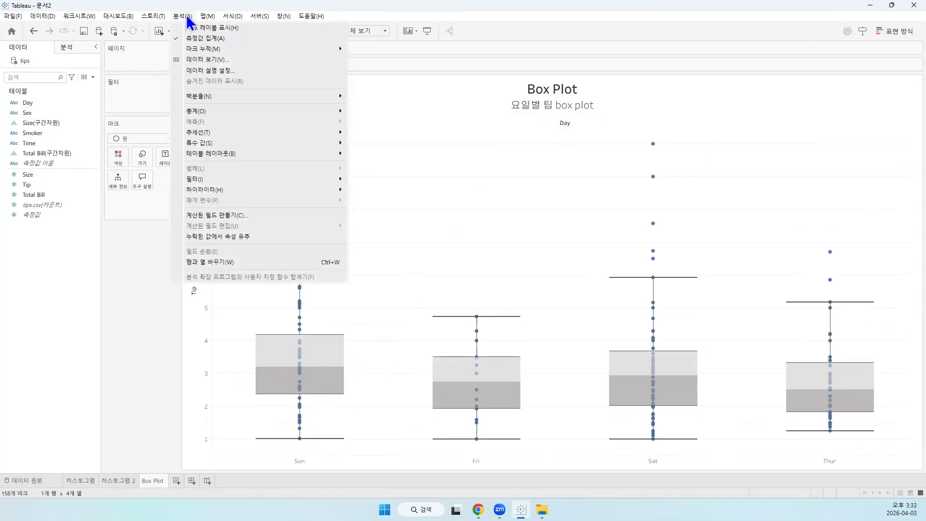
pyautogui.click(205, 38)
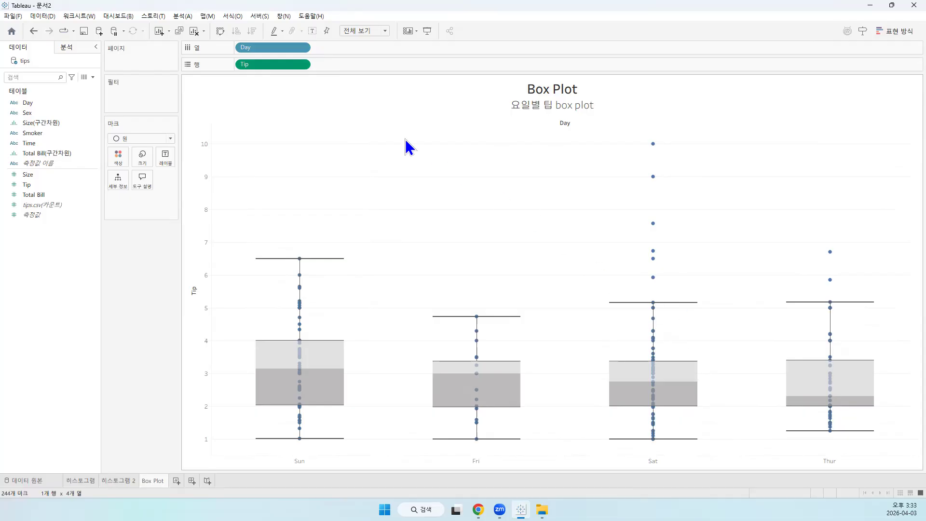
pyautogui.click(303, 65)
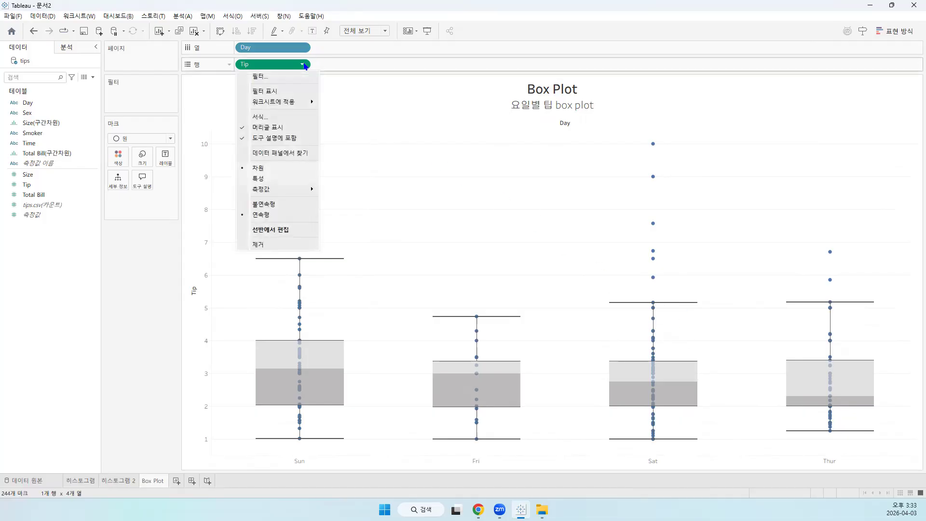
pyautogui.click(304, 65)
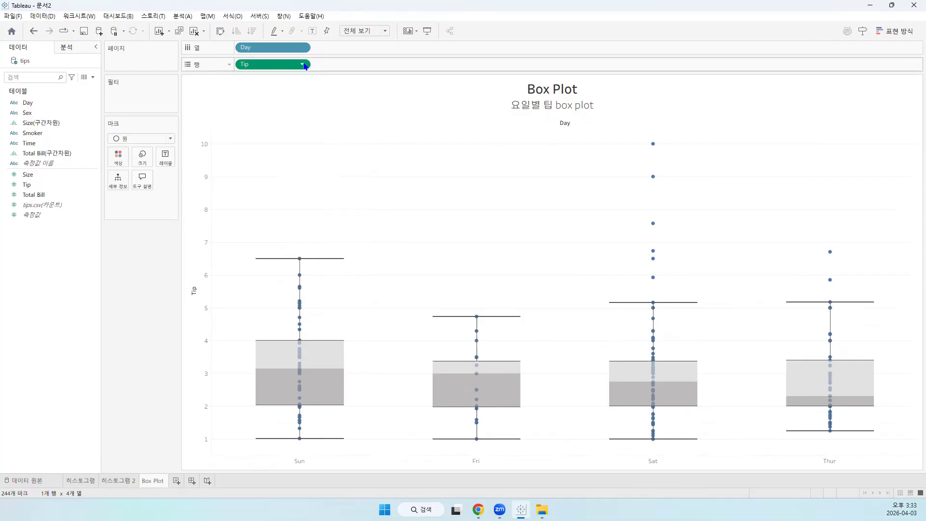
pyautogui.click(189, 17)
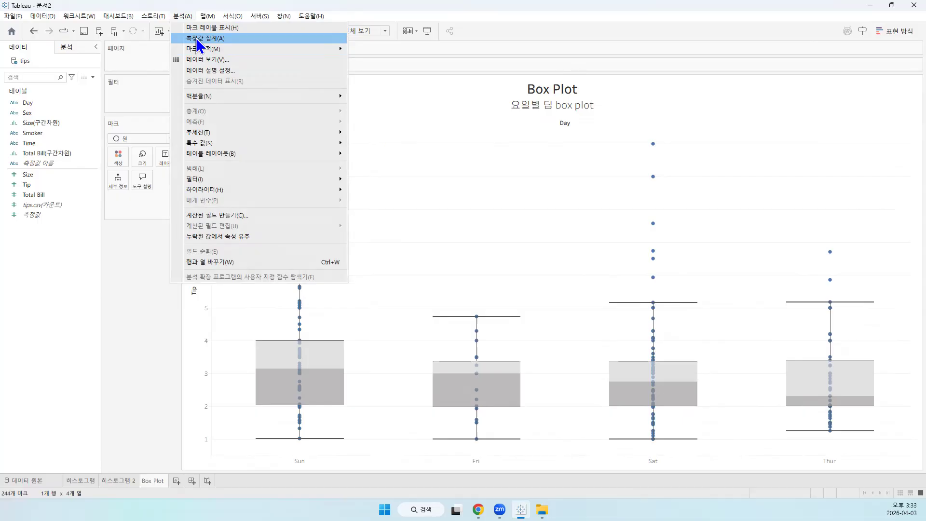
pyautogui.click(427, 185)
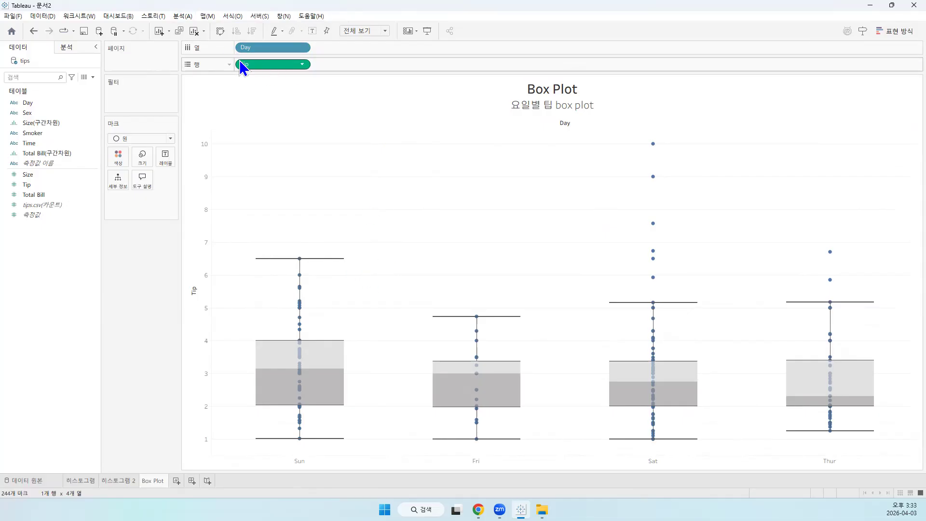
pyautogui.click(257, 66)
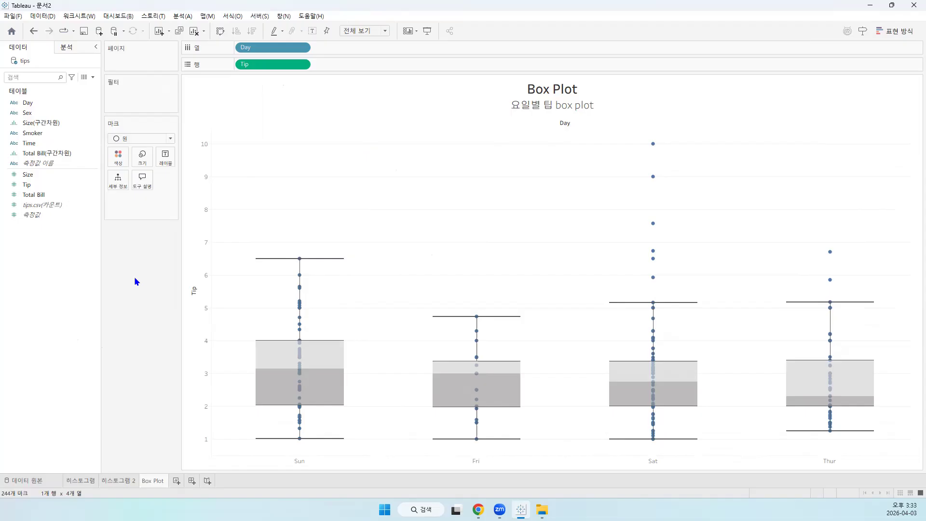
pyautogui.hotkey('ctrl', 's')
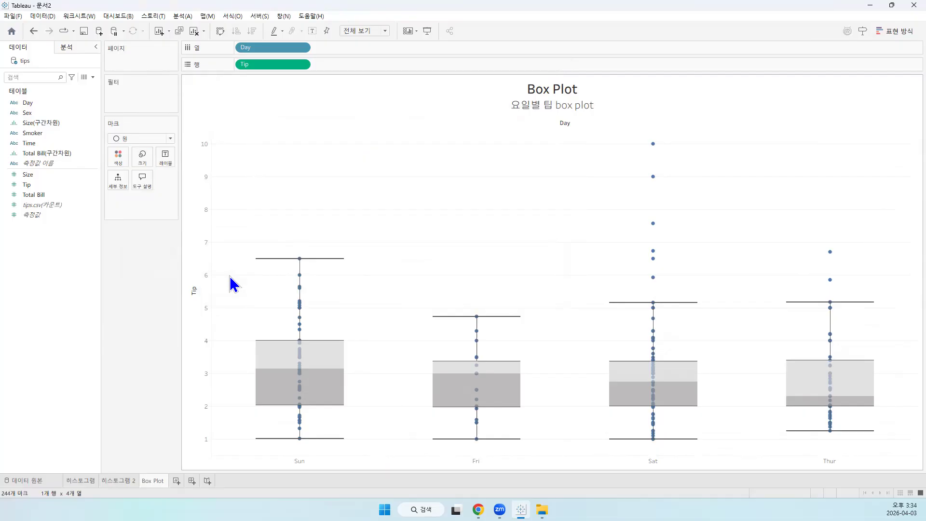
# Add a new worksheet and rename it 막대 그래프
pyautogui.click(177, 480)
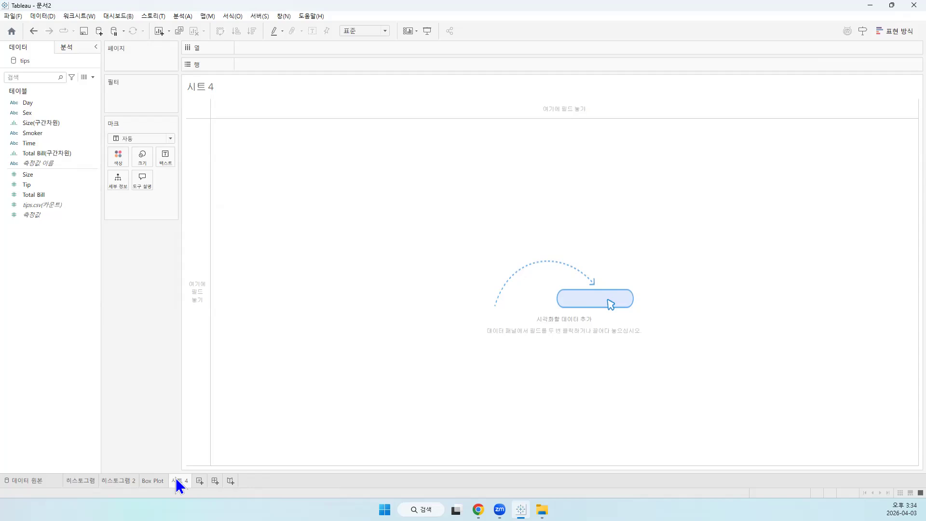
pyautogui.rightClick(177, 481)
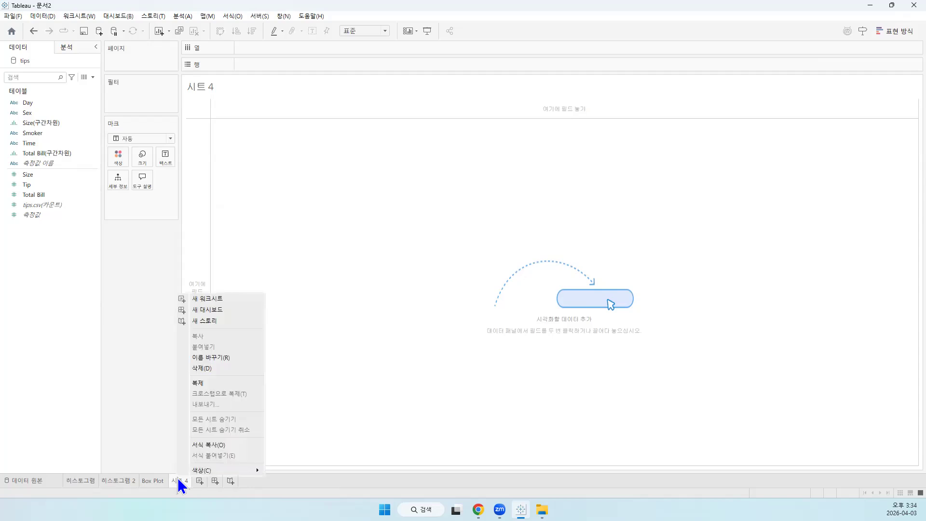
pyautogui.click(259, 359)
pyautogui.write('akr')
pyautogui.press('BackSpace')
pyautogui.press('BackSpace')
pyautogui.press('BackSpace')
pyautogui.press('Hangul')
pyautogui.write('막대글')
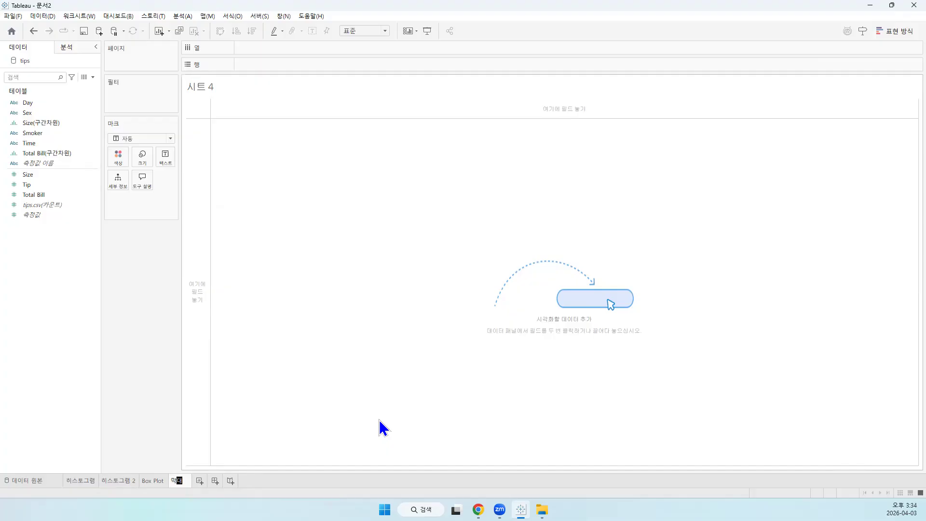
pyautogui.write('래프')
pyautogui.press('Return')
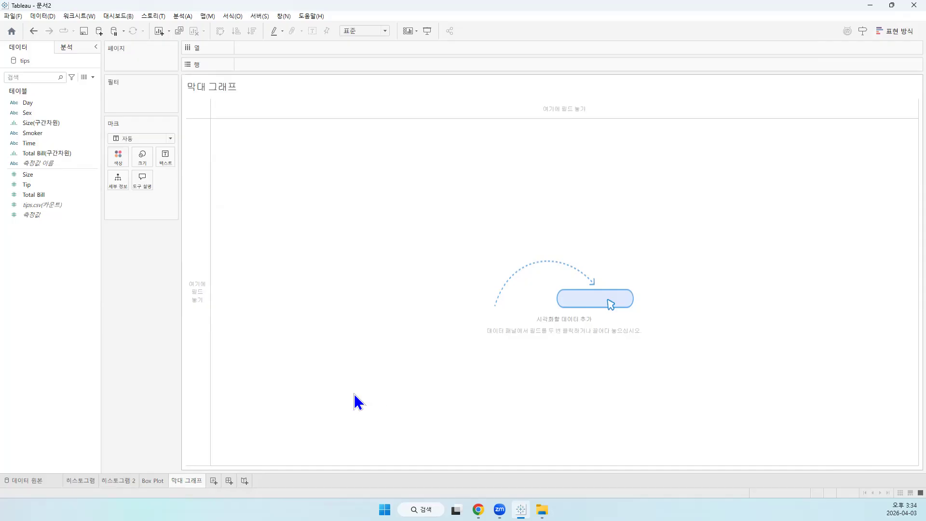
# Add the subtitle line "성별 흡연여부별 팁의 평균 막대 그래프" below the sheet name in the worksheet title
pyautogui.doubleClick(232, 89)
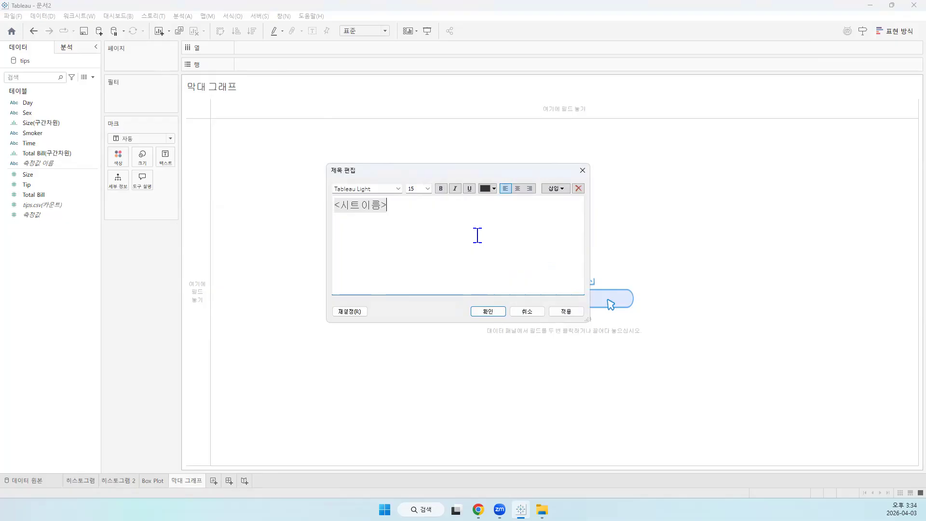
pyautogui.write('성')
pyautogui.write('별 흡연')
pyautogui.write('여부별 ')
pyautogui.write('팁의 평')
pyautogui.write('균')
pyautogui.write(' 막ㄷ')
pyautogui.write('그래프')
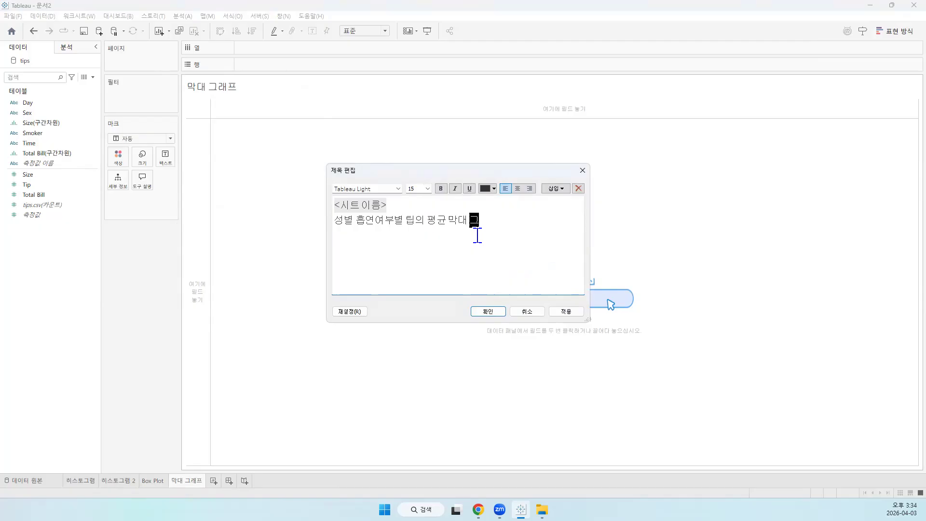
# Center both title lines and set the subtitle line's font size to 16
pyautogui.hotkey('ctrl', 'a')
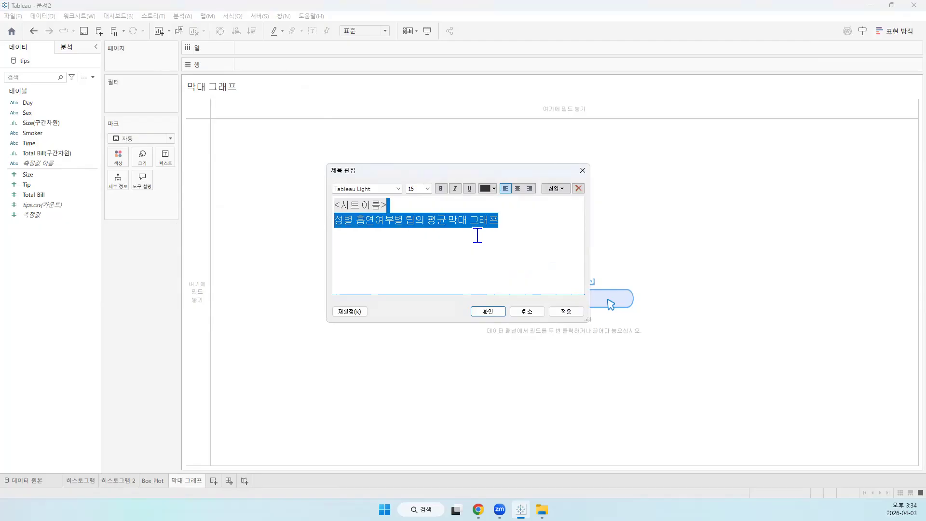
pyautogui.click(518, 188)
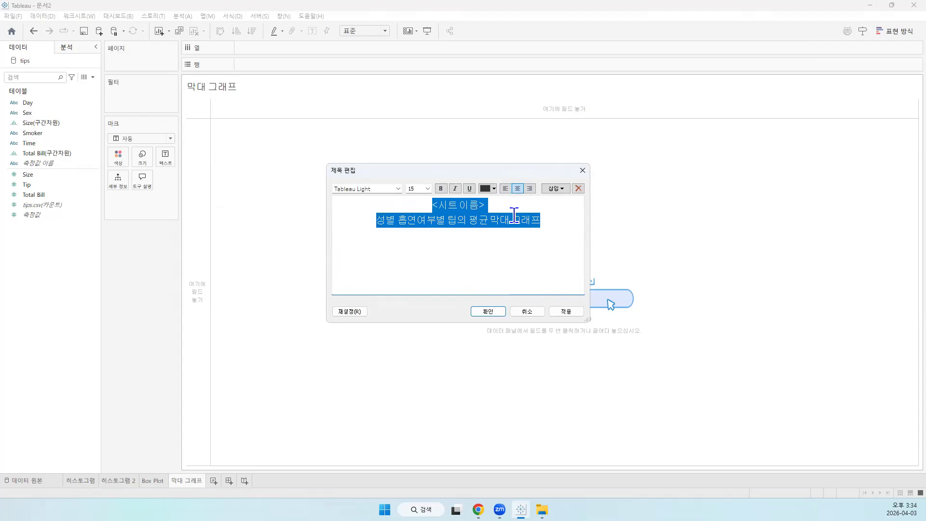
pyautogui.click(554, 220)
pyautogui.click(354, 218)
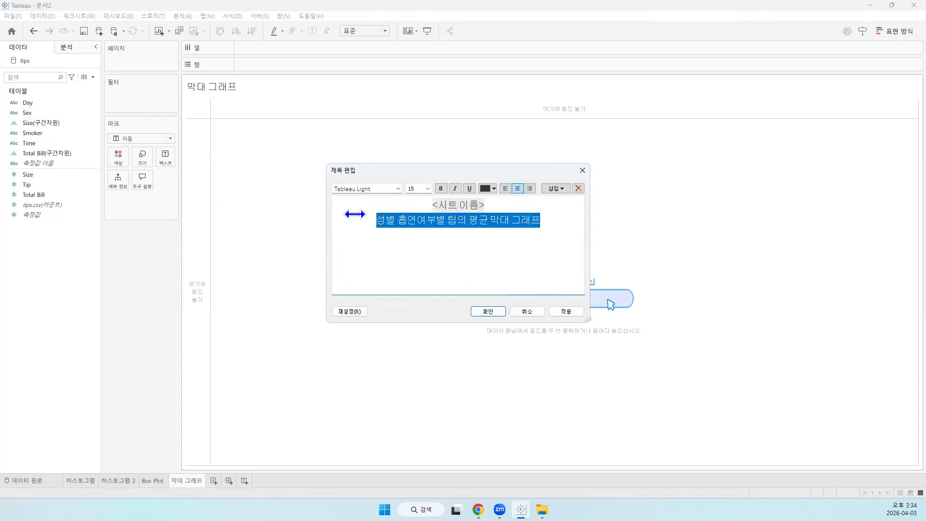
pyautogui.click(427, 188)
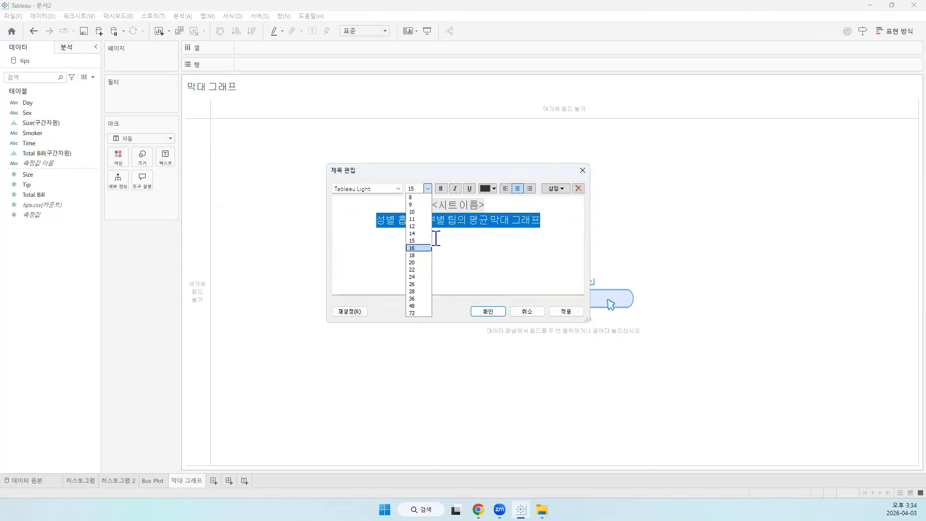
pyautogui.click(497, 204)
# Set the sheet name line of the 막대 그래프 title to size 20 and bold, and accept the title
pyautogui.moveTo(497, 205); pyautogui.dragTo(402, 203)
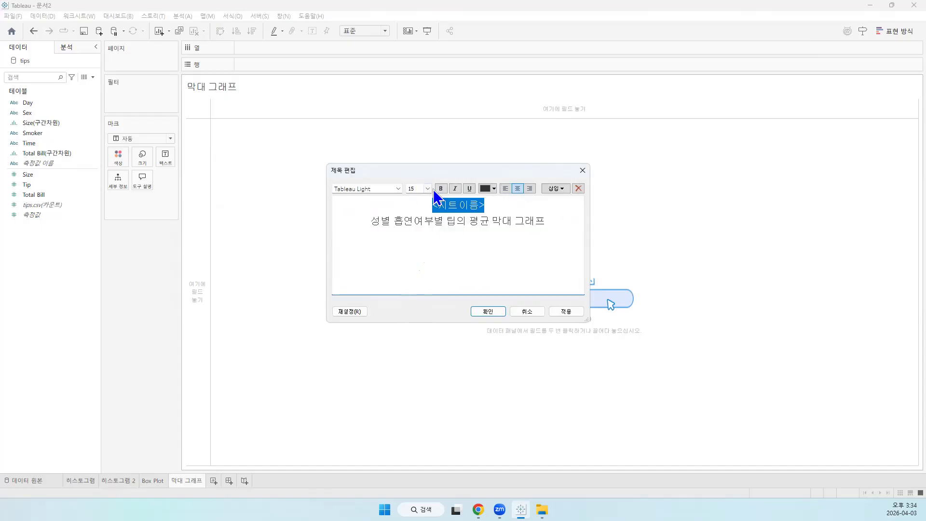
pyautogui.click(428, 188)
pyautogui.click(419, 262)
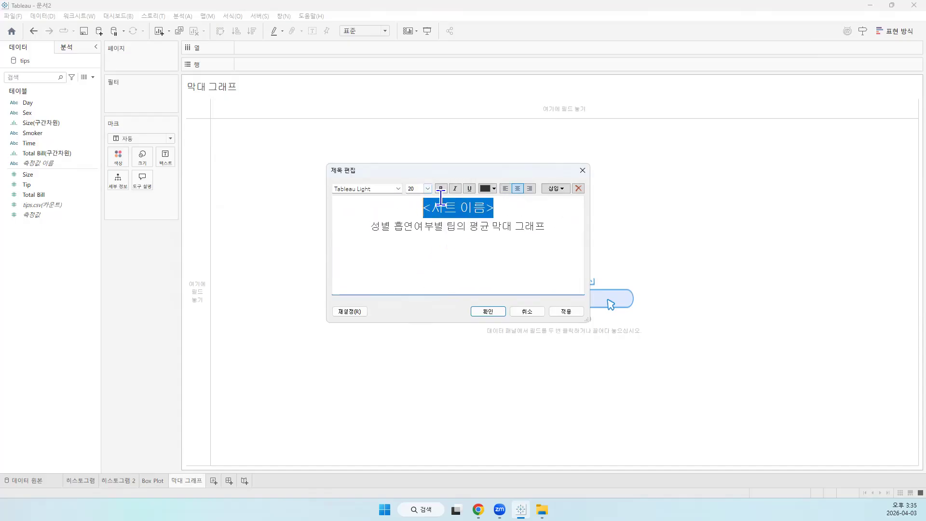
pyautogui.click(441, 189)
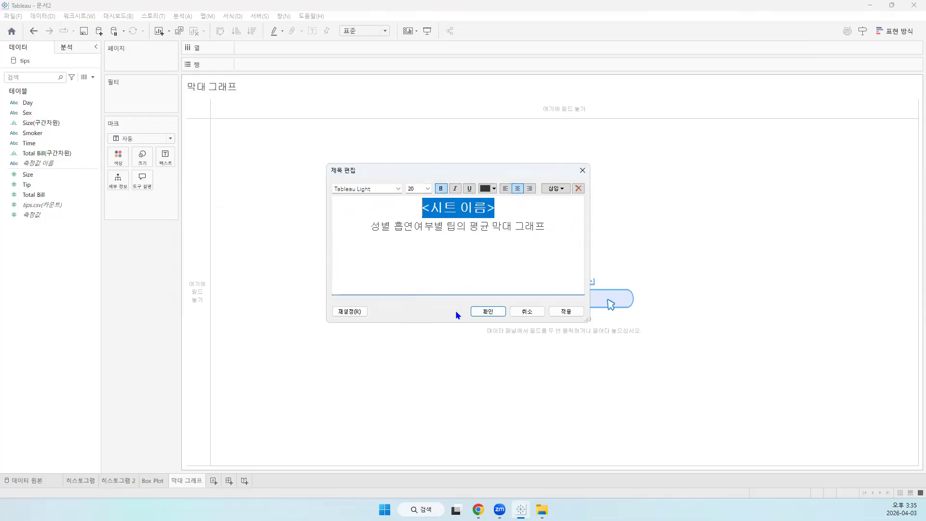
pyautogui.click(486, 311)
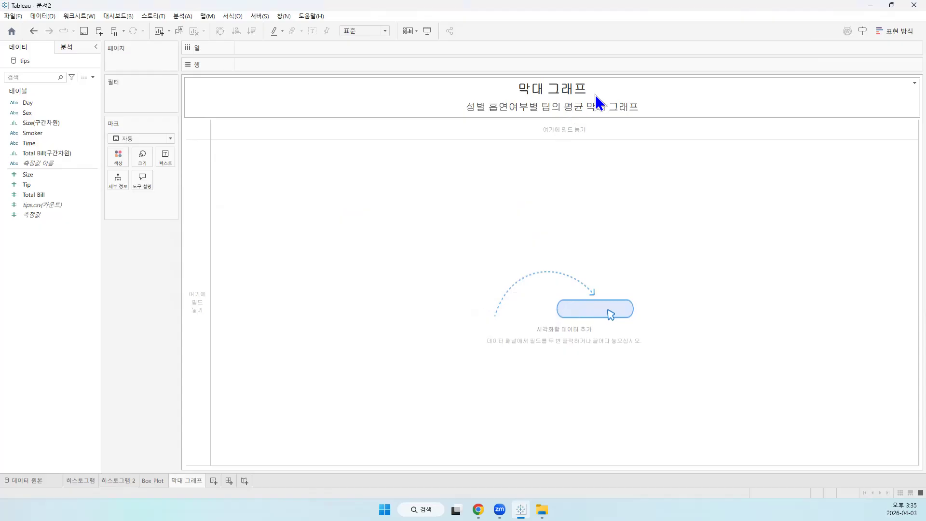
# Turn measure aggregation (측정값 집계) off and back on for the 막대 그래프 worksheet
pyautogui.click(185, 16)
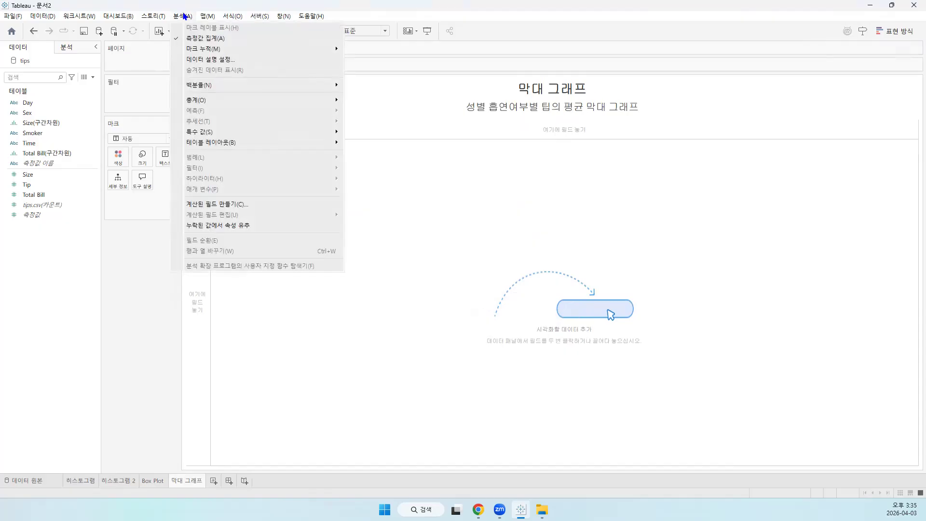
pyautogui.click(217, 40)
pyautogui.click(181, 16)
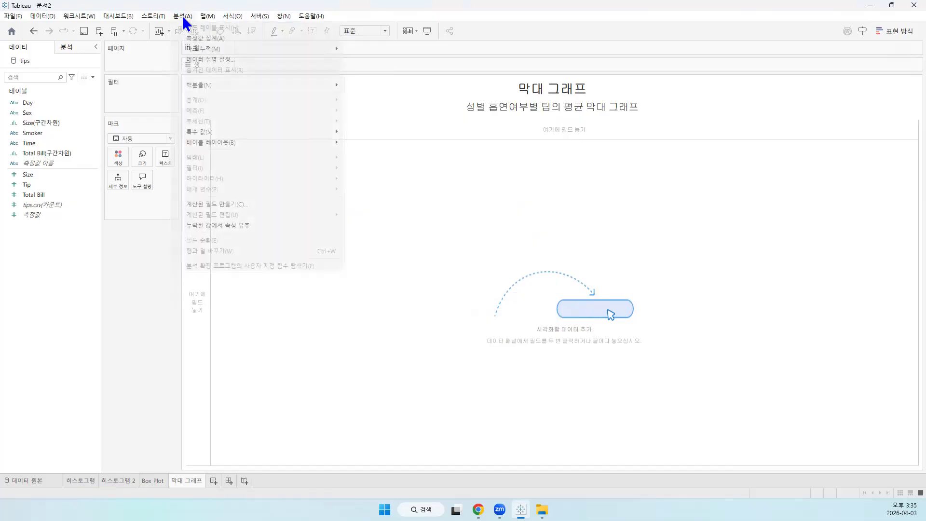
pyautogui.click(204, 38)
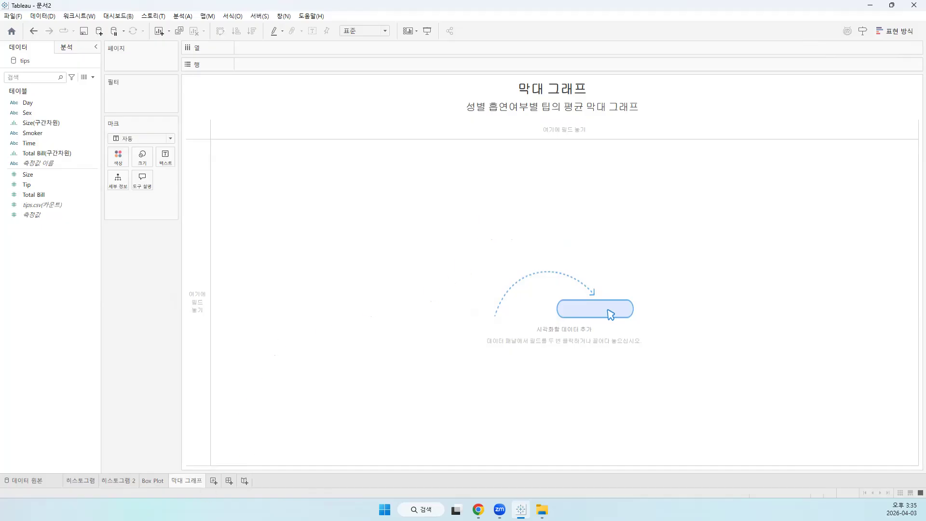
# Add another worksheet and rename it 막대 그래프 2
pyautogui.click(213, 481)
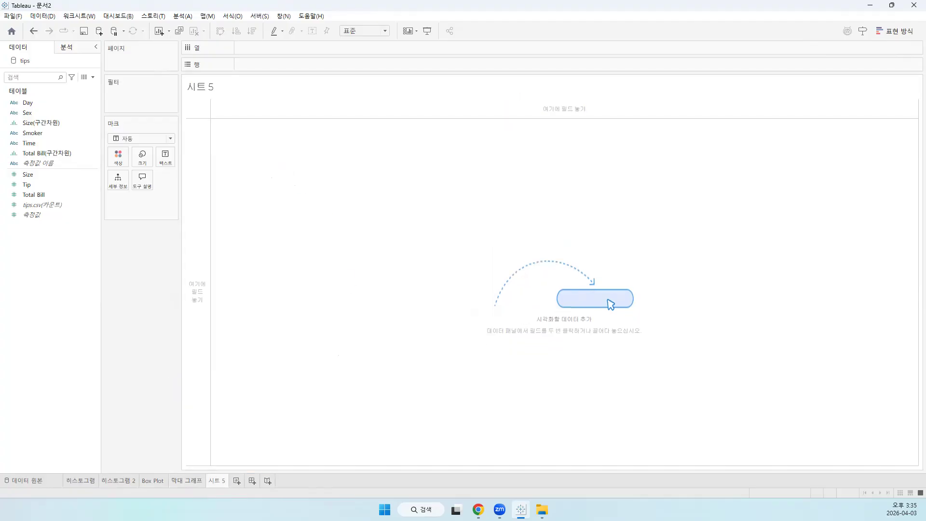
pyautogui.rightClick(219, 477)
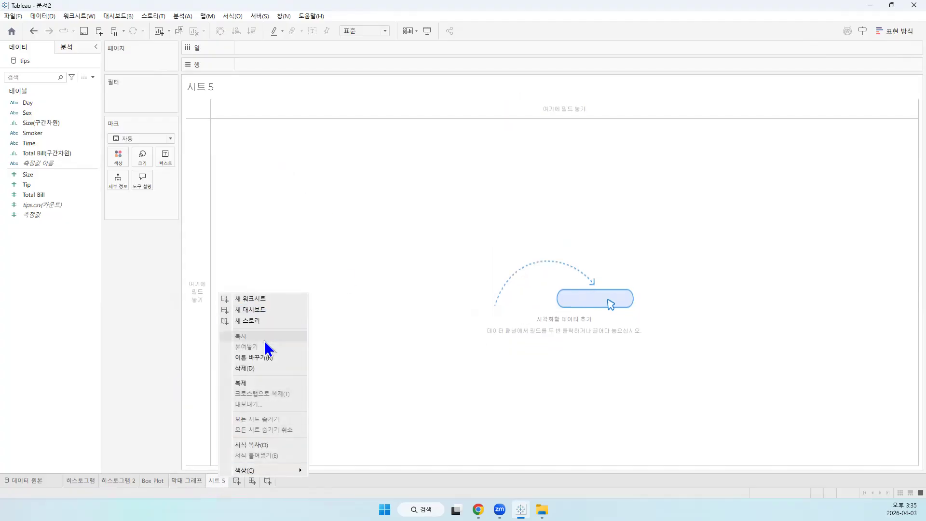
pyautogui.click(280, 359)
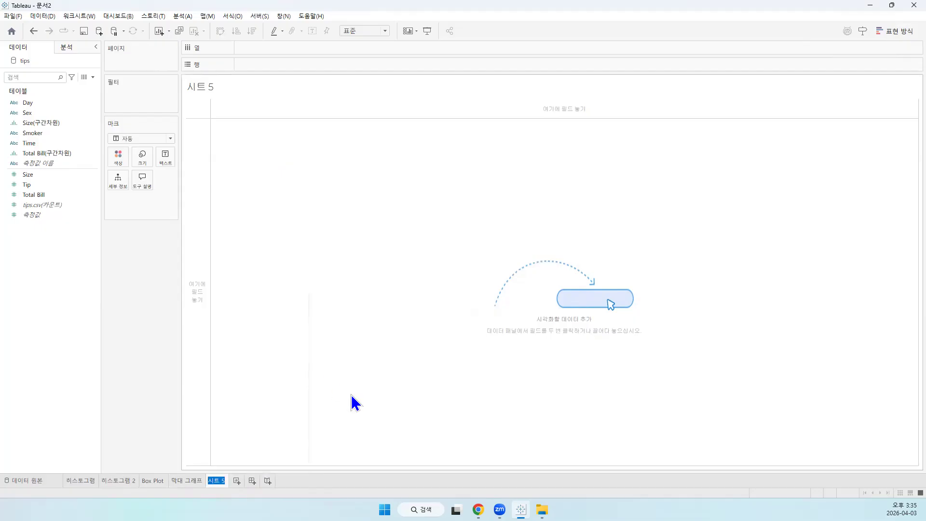
pyautogui.write('파')
pyautogui.write('대 그래프')
pyautogui.write(' 2')
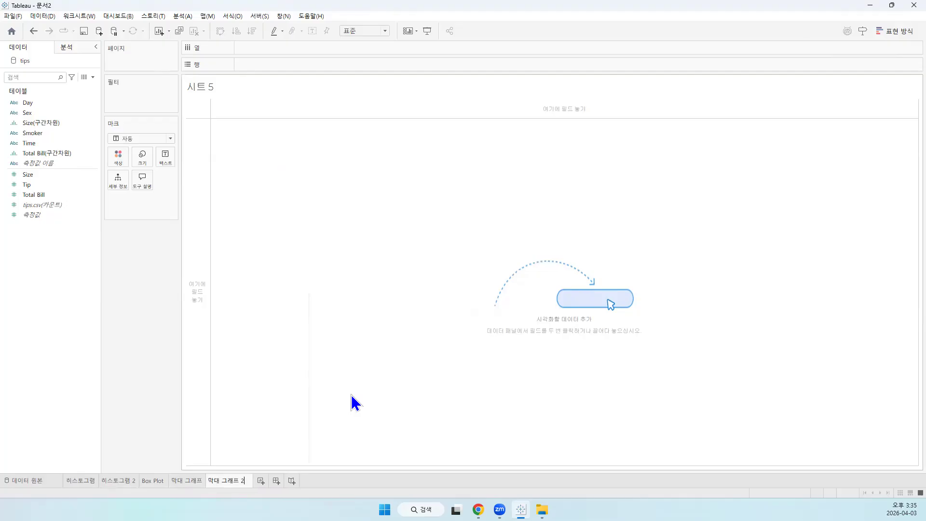
pyautogui.press('Return')
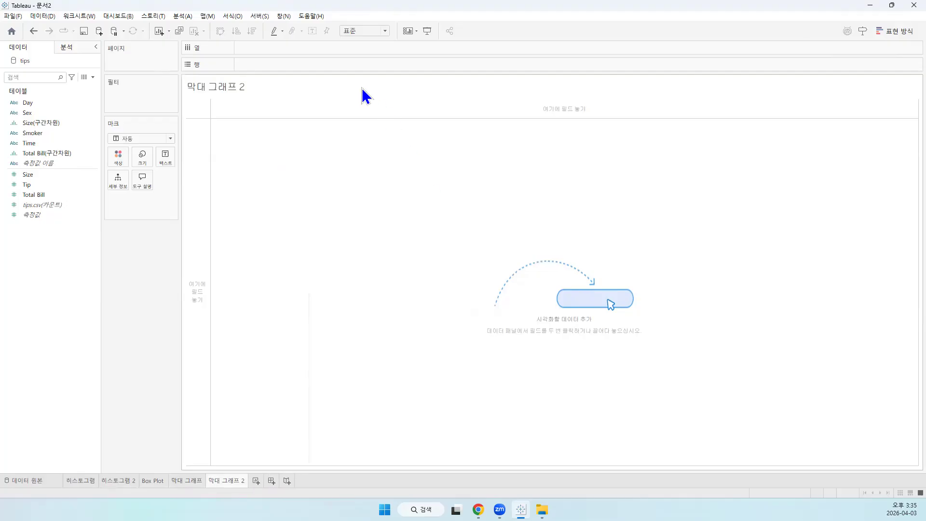
# Add the subtitle line "성별/흡연여부별/요일별 팁의 평균" below the sheet name in the 막대 그래프 2 title
pyautogui.doubleClick(254, 85)
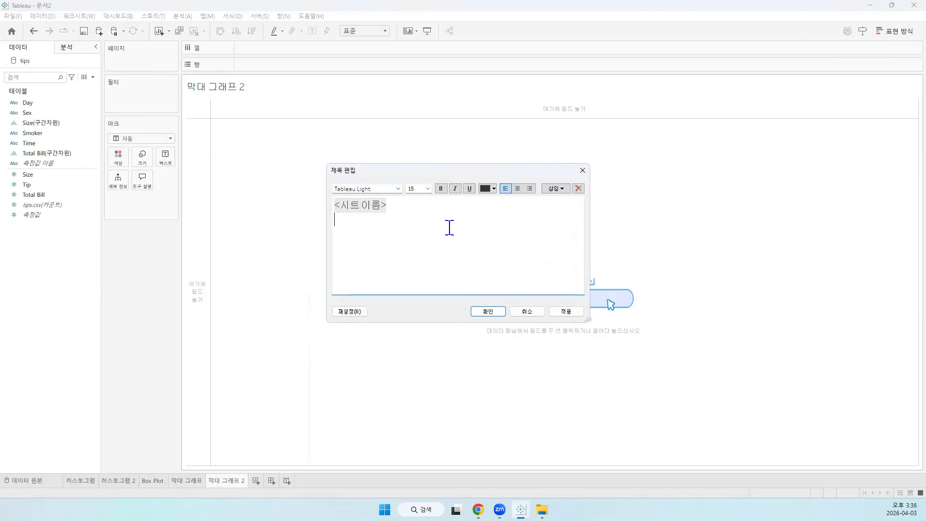
pyautogui.write('성별/흡연여부별/요일별 팁의 평')
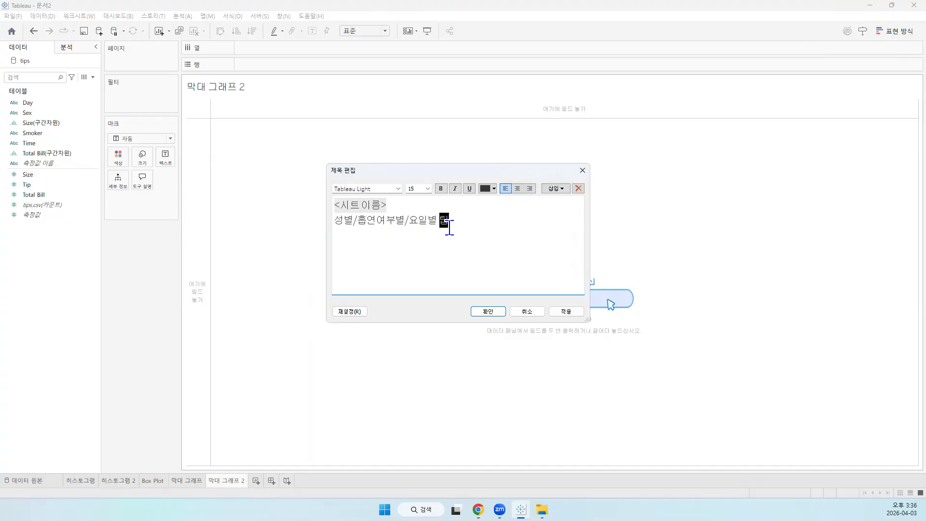
pyautogui.write('균')
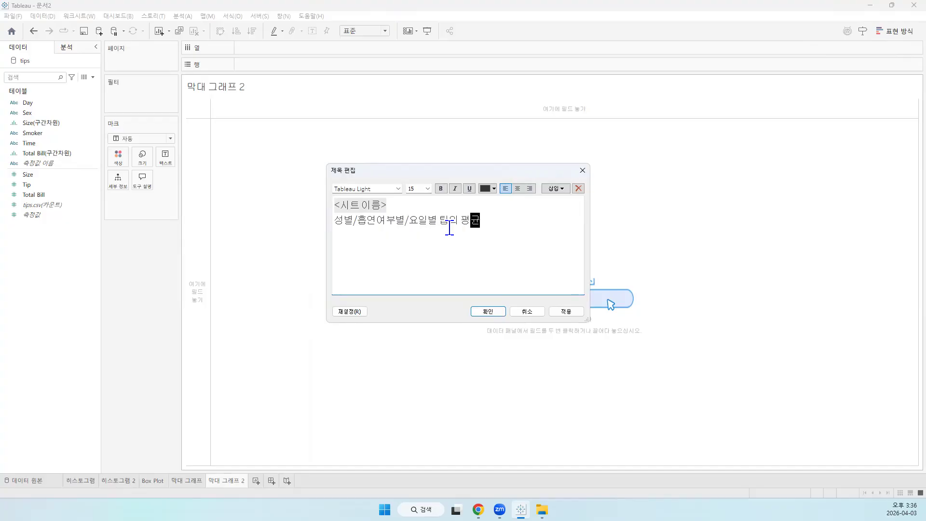
# Center both lines of the 막대 그래프 2 title and set its subtitle's font size to 16
pyautogui.moveTo(496, 223); pyautogui.dragTo(334, 202)
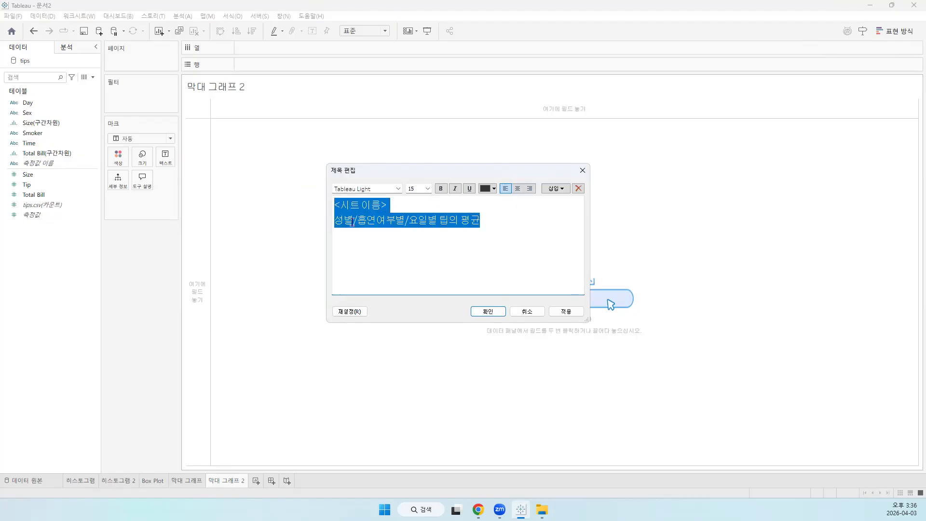
pyautogui.click(518, 188)
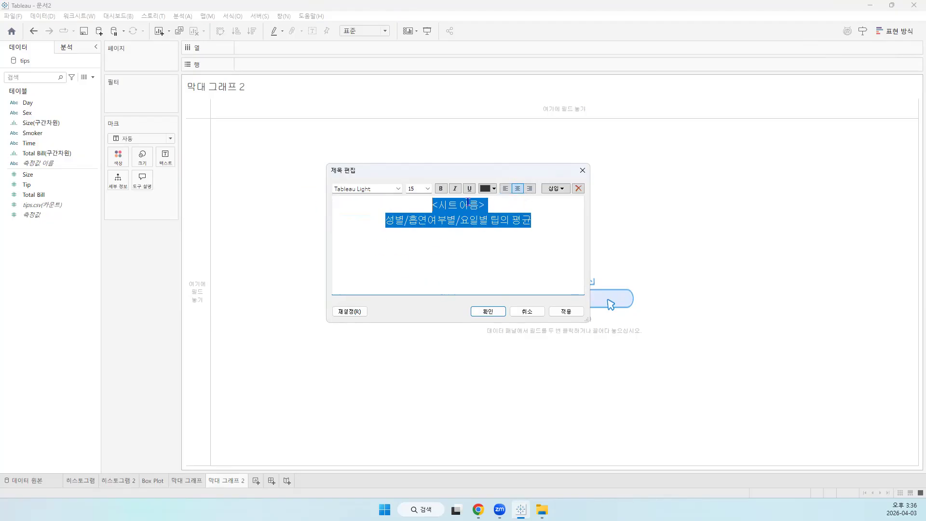
pyautogui.click(473, 262)
pyautogui.moveTo(545, 224); pyautogui.dragTo(350, 222)
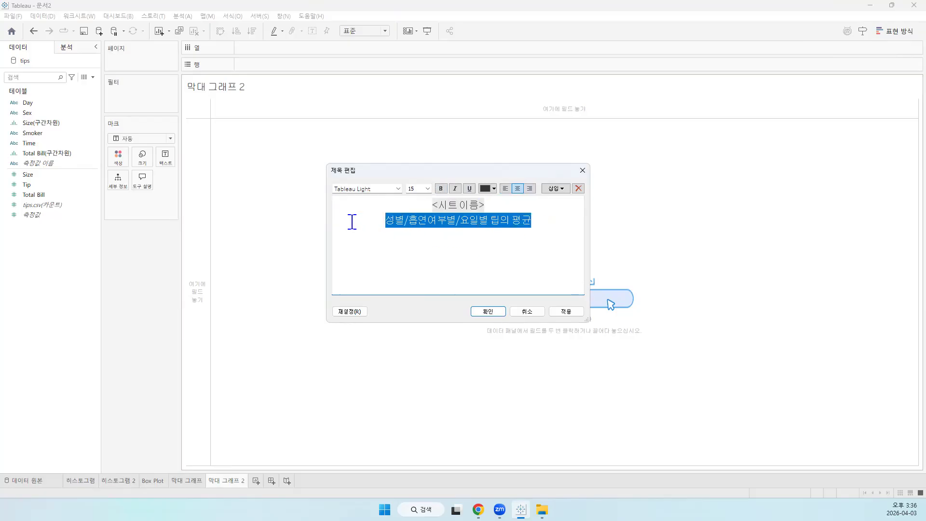
pyautogui.click(427, 188)
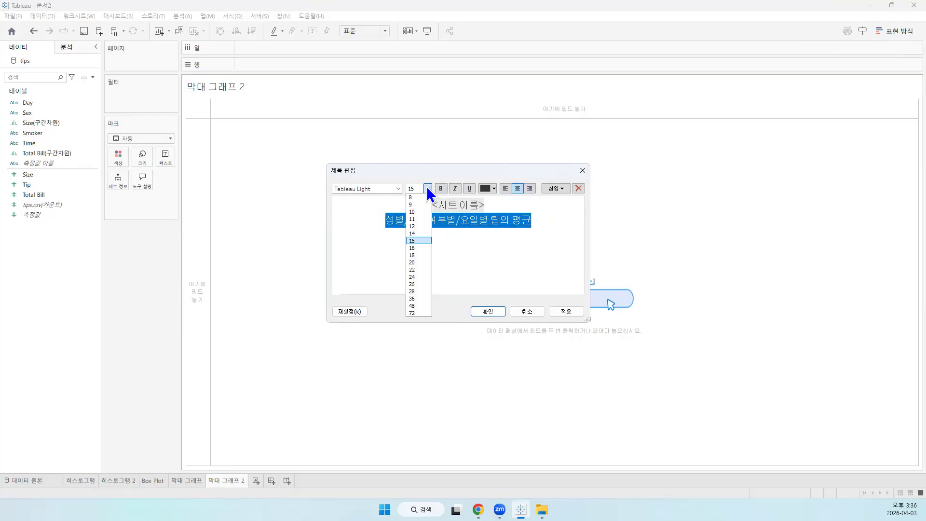
pyautogui.click(423, 248)
# Make the sheet name line of the 막대 그래프 2 title bold at size 20 and accept the title
pyautogui.moveTo(502, 205); pyautogui.dragTo(421, 197)
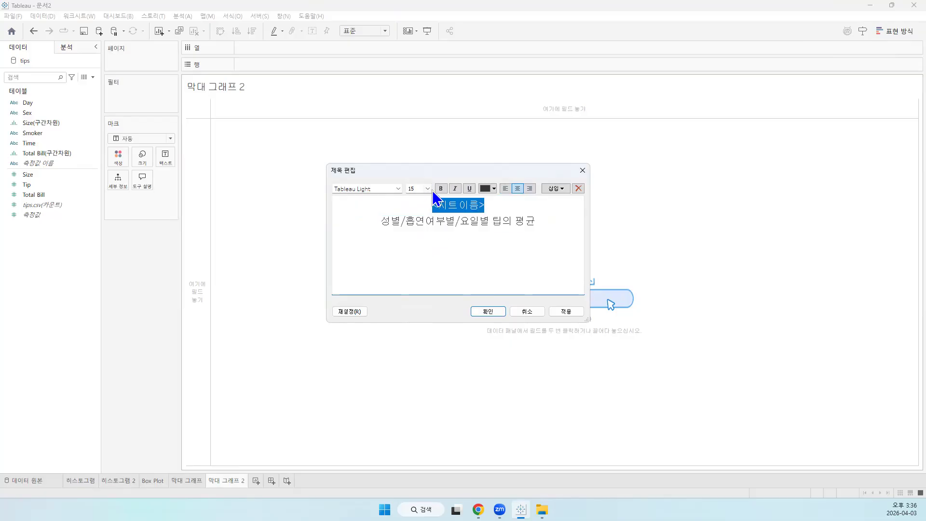
pyautogui.click(440, 189)
pyautogui.click(428, 189)
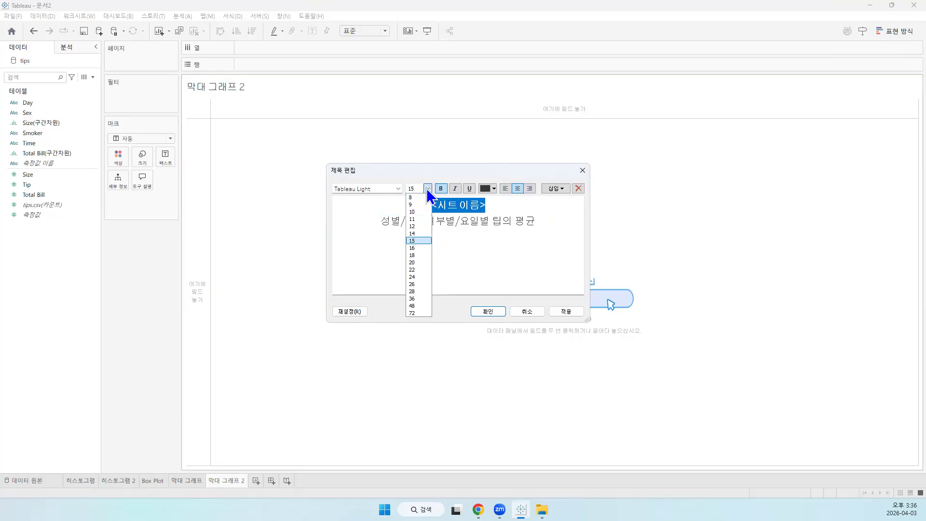
pyautogui.click(417, 262)
pyautogui.click(567, 312)
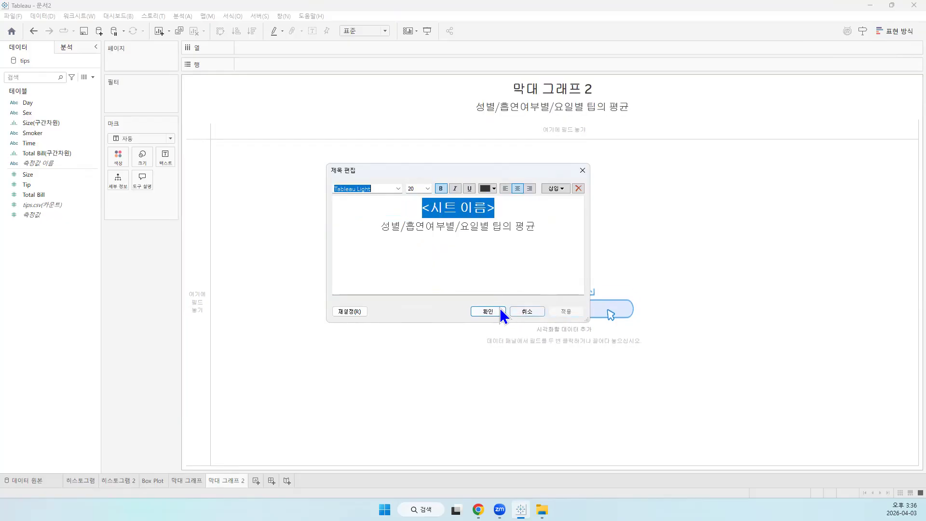
pyautogui.click(500, 311)
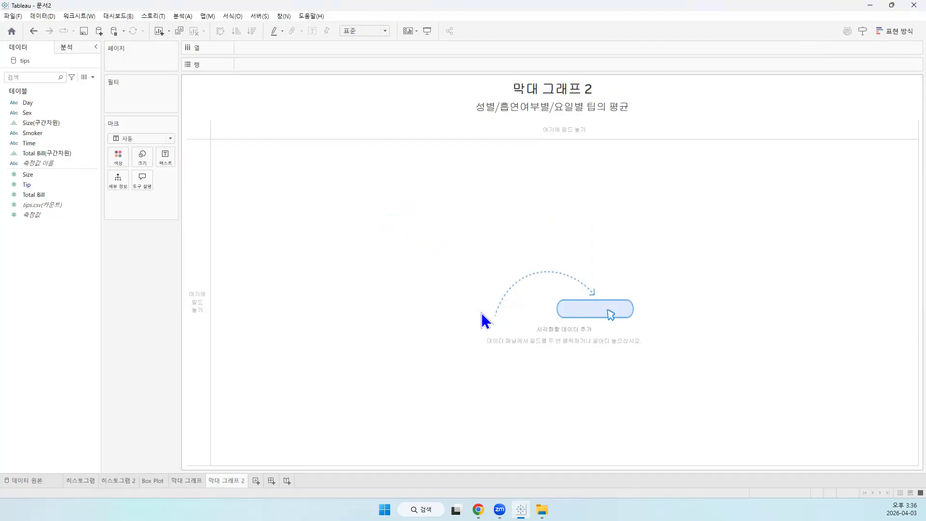
pyautogui.moveTo(213, 114); pyautogui.dragTo(206, 64)
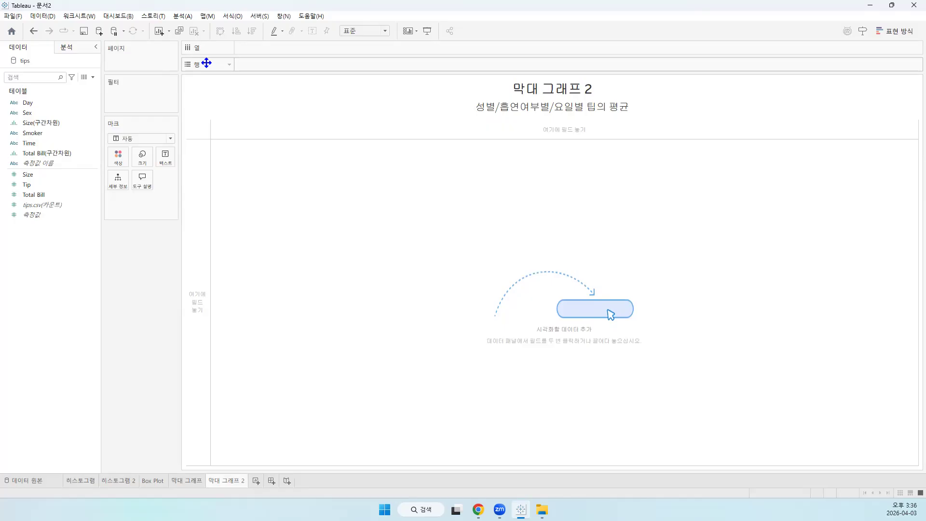
pyautogui.moveTo(206, 64); pyautogui.dragTo(190, 488)
# Change the subtitle line of the 막대 그래프 worksheet's title to "성별/흡여부별 팁의 평균 막대 그래프" and accept the title
pyautogui.moveTo(187, 483)
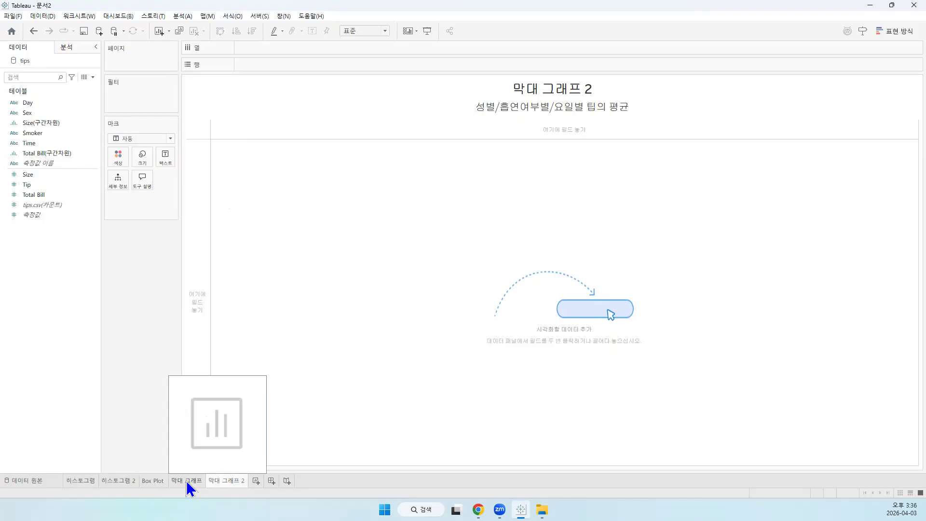
pyautogui.click(187, 482)
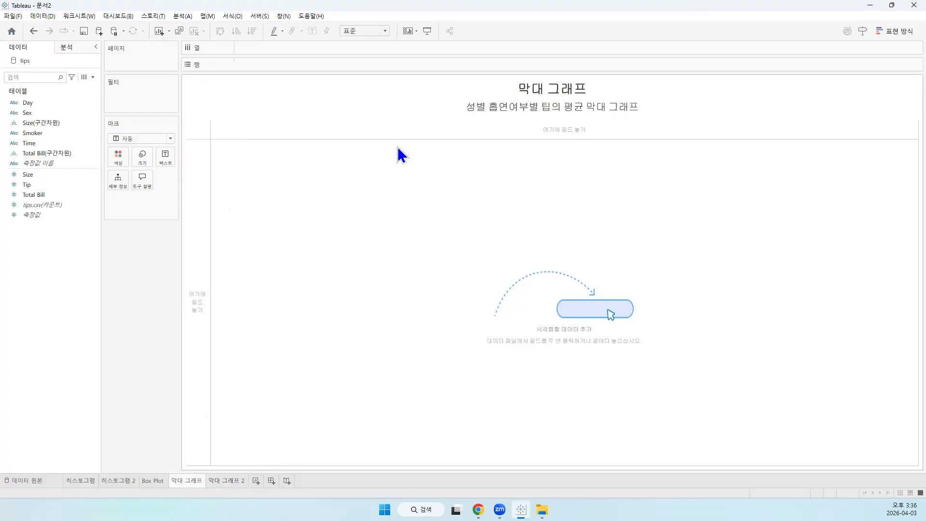
pyautogui.doubleClick(502, 106)
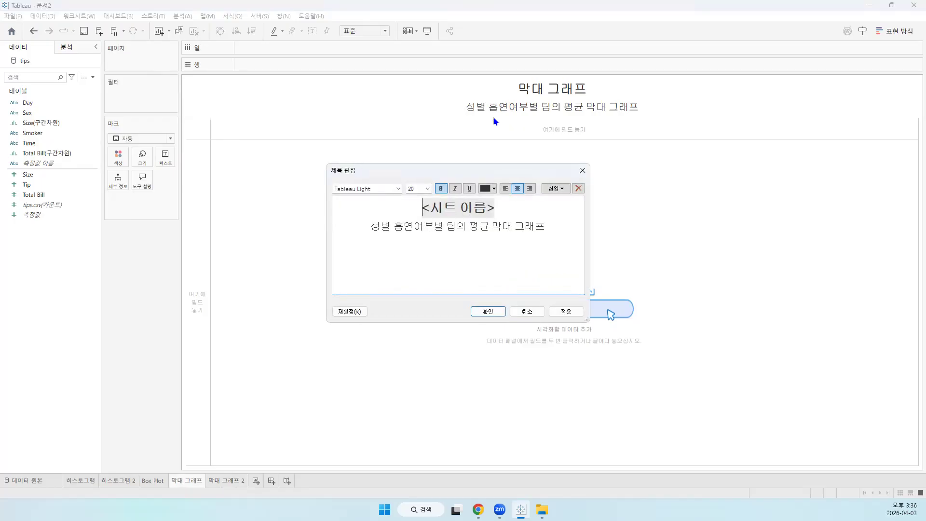
pyautogui.click(393, 227)
pyautogui.hotkey('shift', 'Left')
pyautogui.write('/')
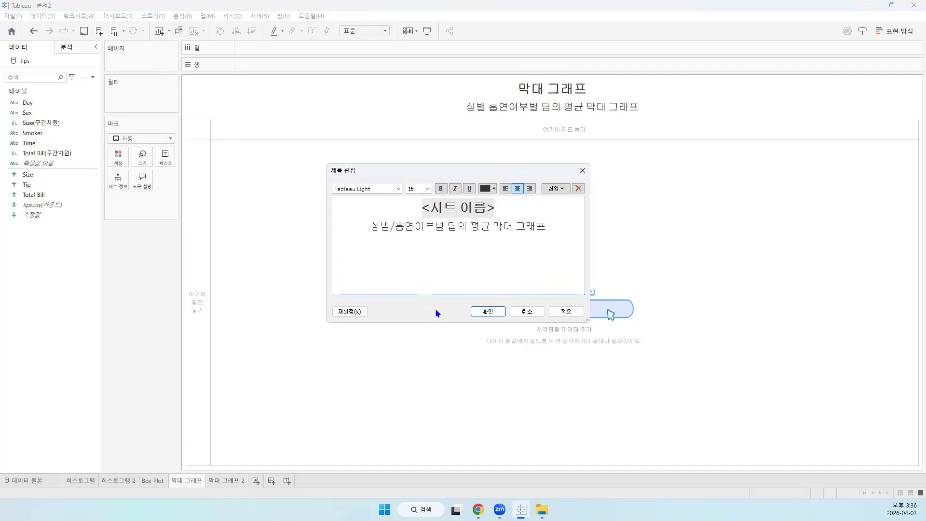
pyautogui.press('Left')
pyautogui.press('BackSpace')
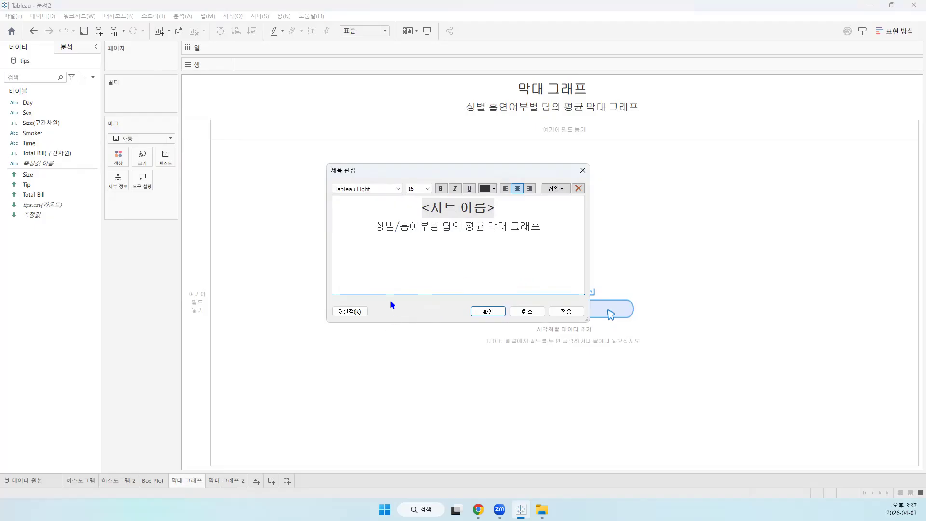
pyautogui.click(489, 310)
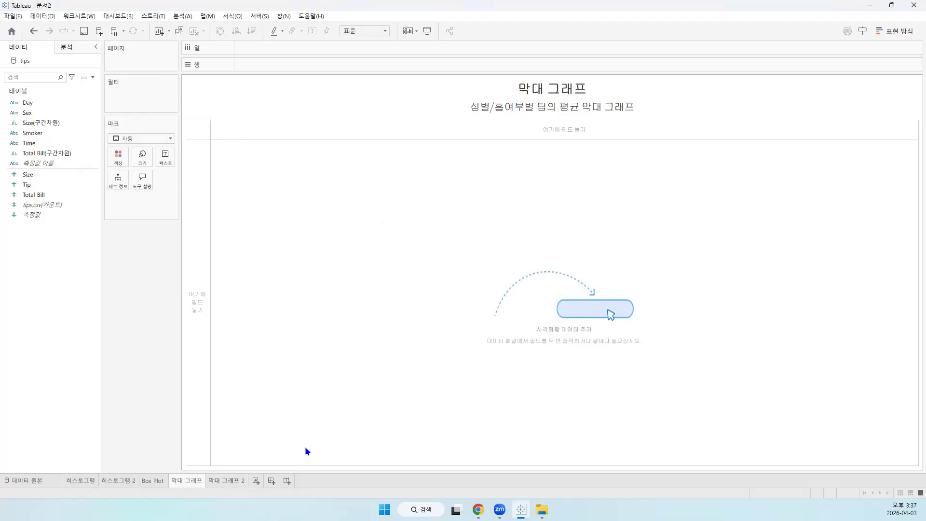
pyautogui.click(223, 481)
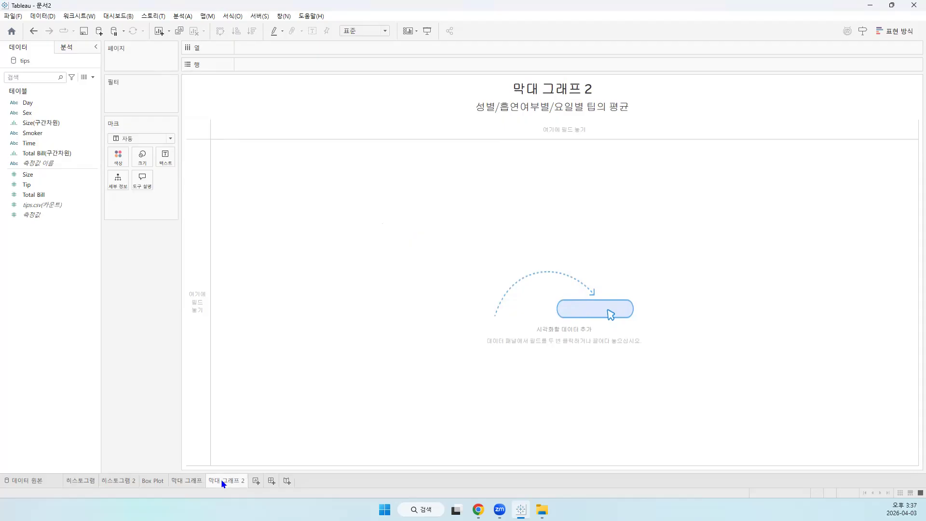
pyautogui.click(195, 483)
pyautogui.hotkey('ctrl', 'pagedown')
pyautogui.click(197, 483)
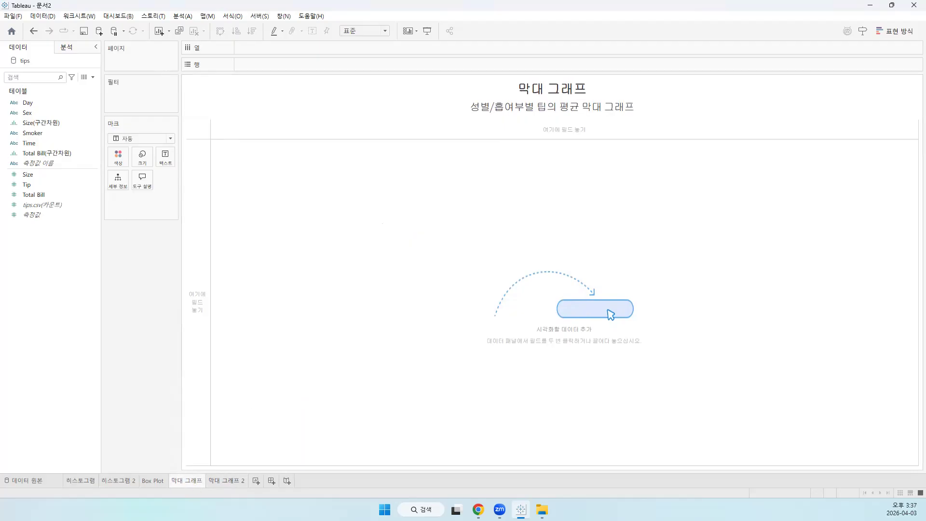